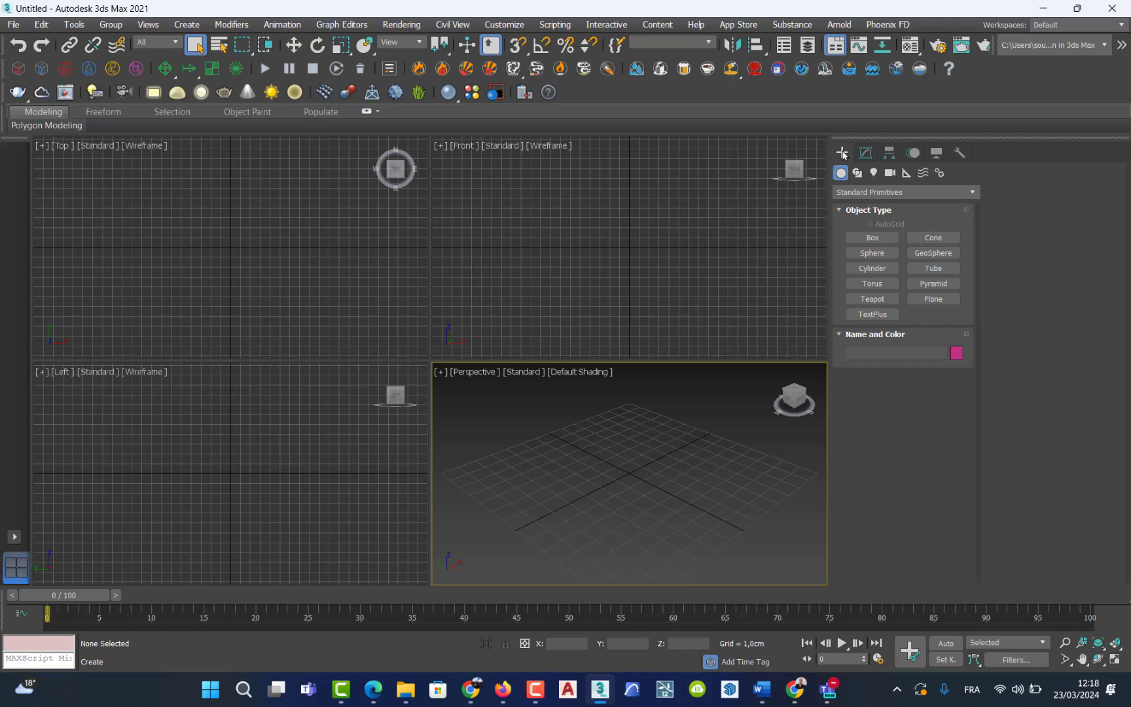
- Create two standard boxes in the Perspective view, about 4.5 × 8.2 × 5.4 cm and 1.6 × 8.8 × -1.9 cm (length, width, height)
left_click(898, 193)
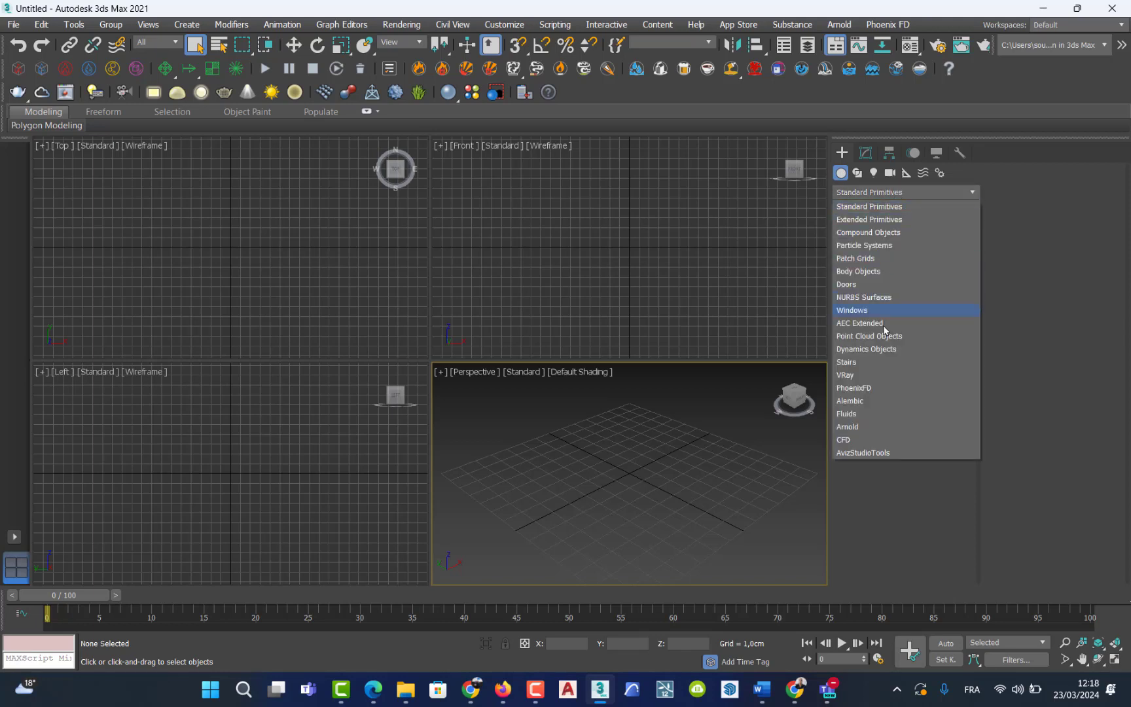
left_click(898, 210)
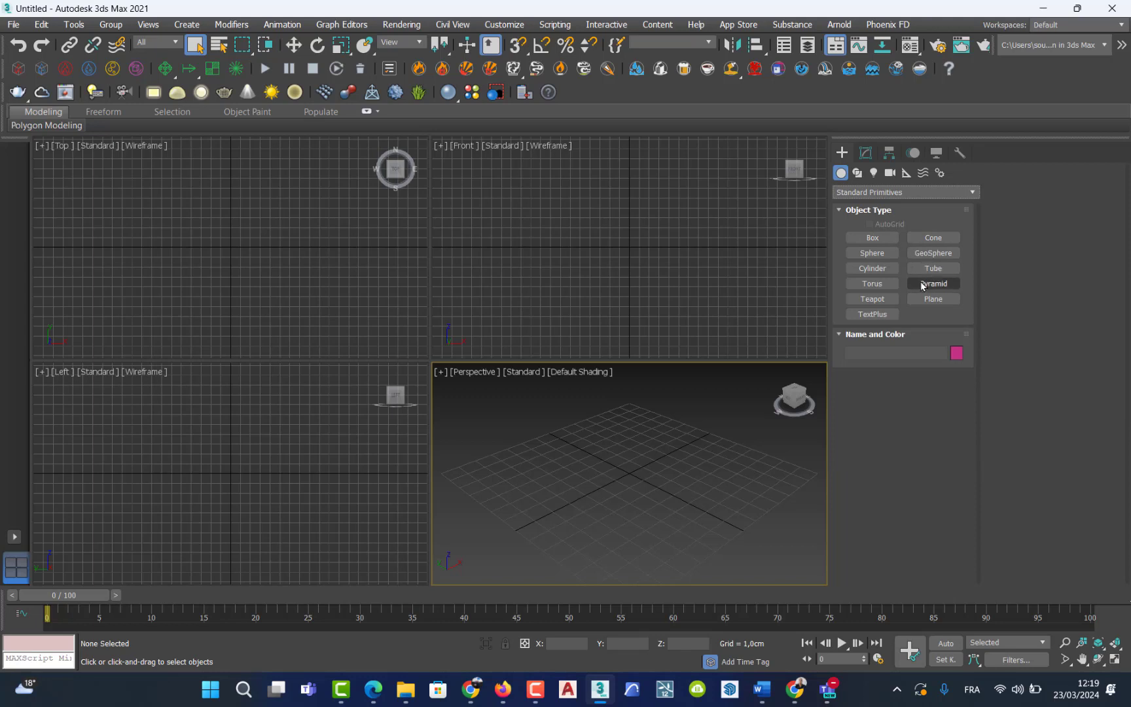
left_click(864, 239)
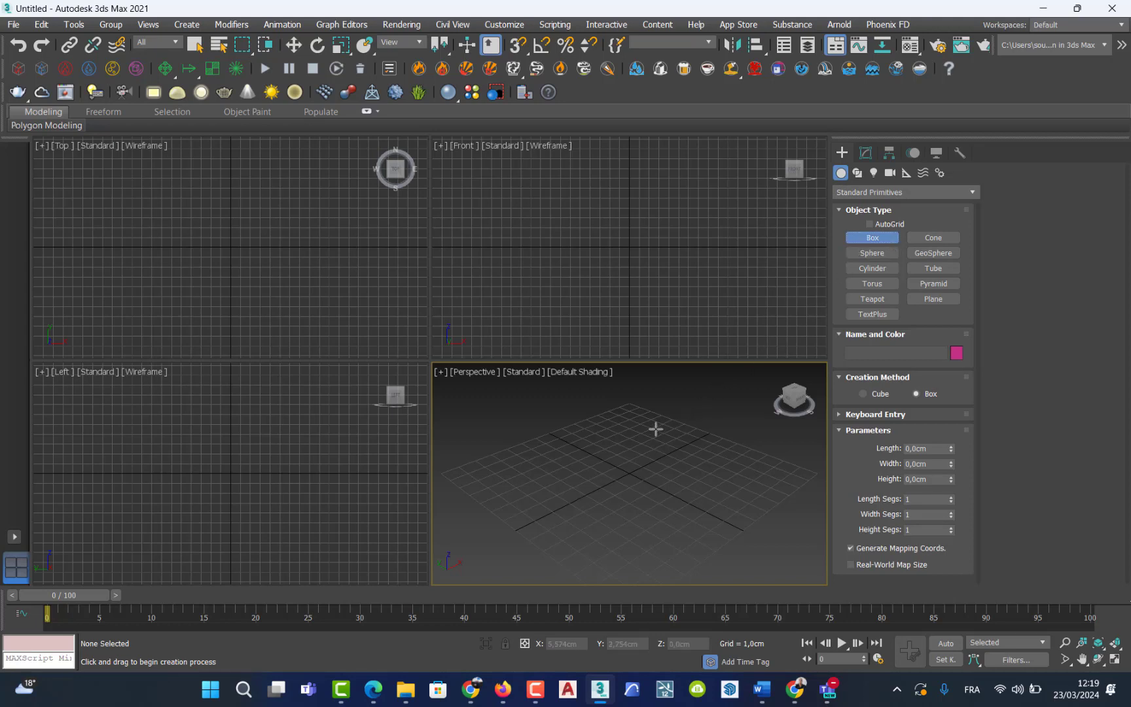
left_click_drag(646, 431, 595, 513)
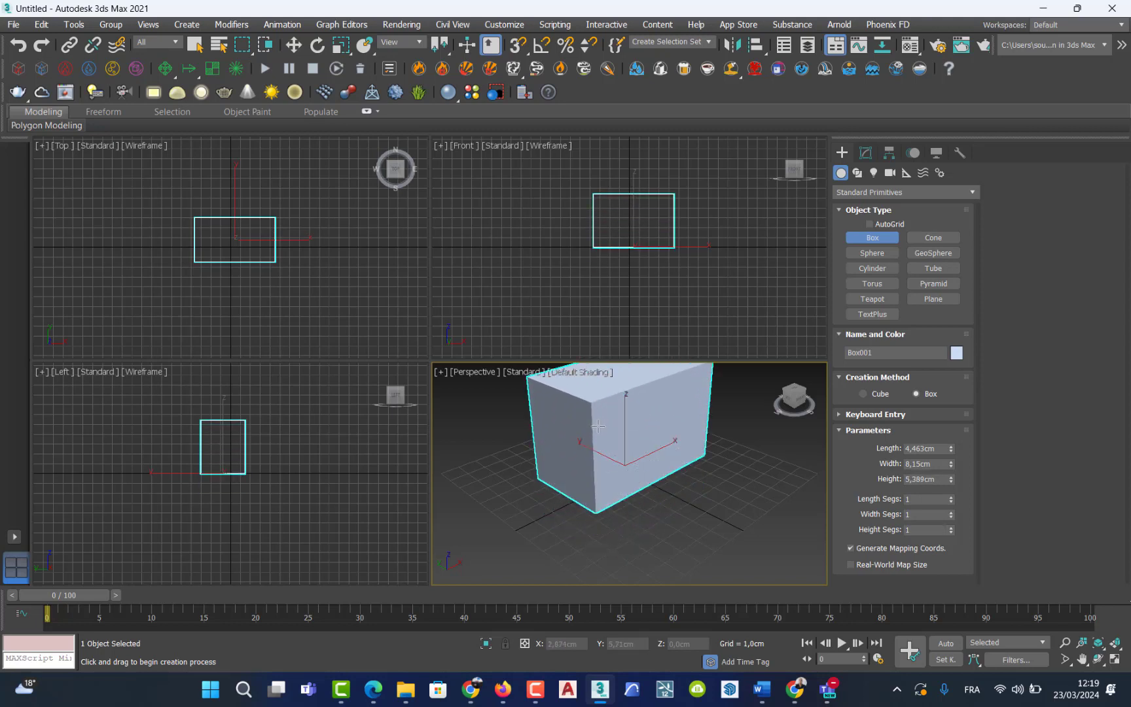
left_click(598, 425)
left_click_drag(747, 475, 650, 581)
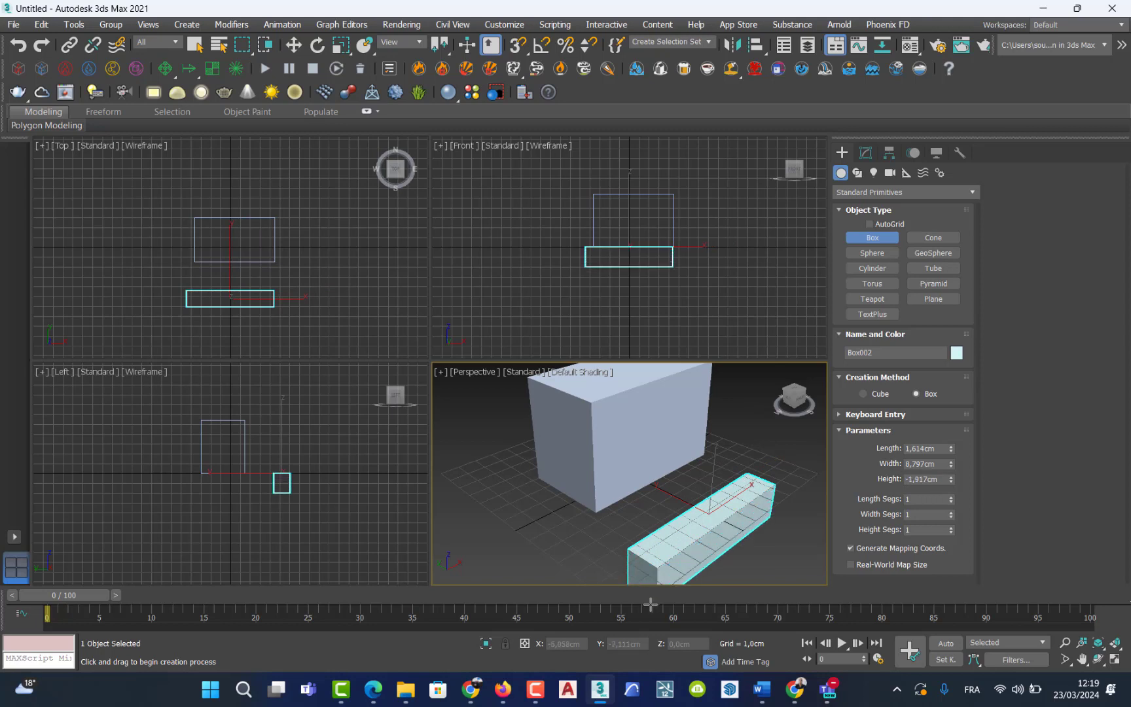
middle_click_drag(649, 522, 627, 544)
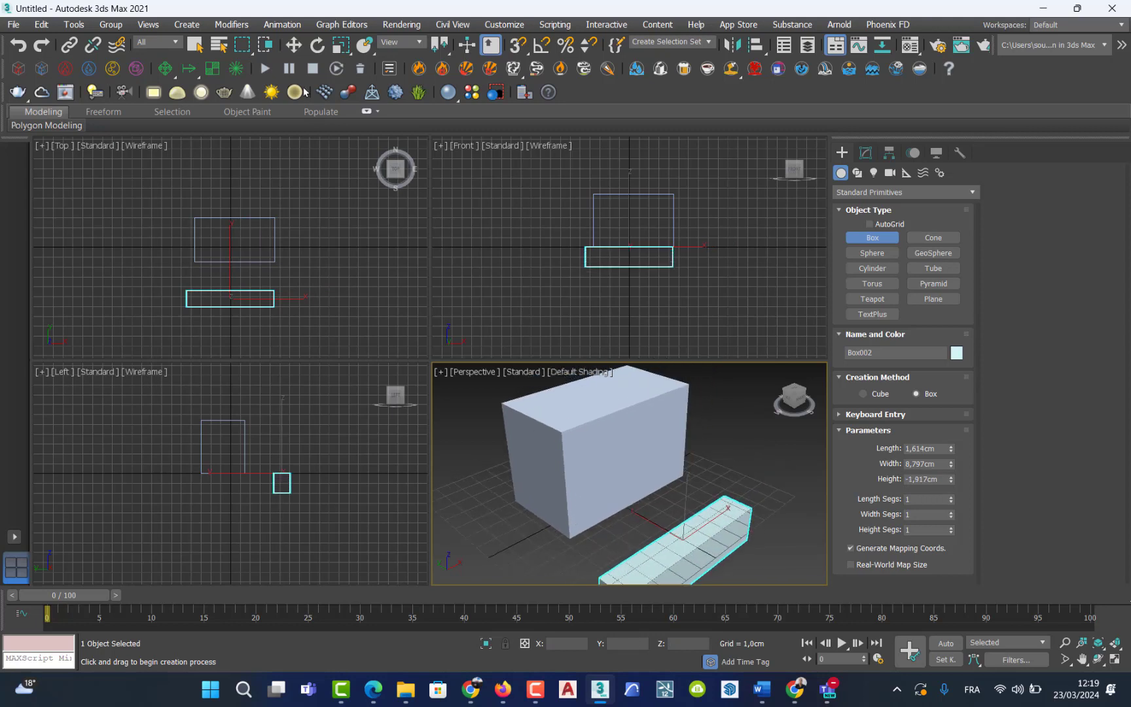
- Move the larger box away from the smaller one to about X 1.3 cm, Y 3.5 cm, and check each box's move axes in the Left view
left_click(293, 44)
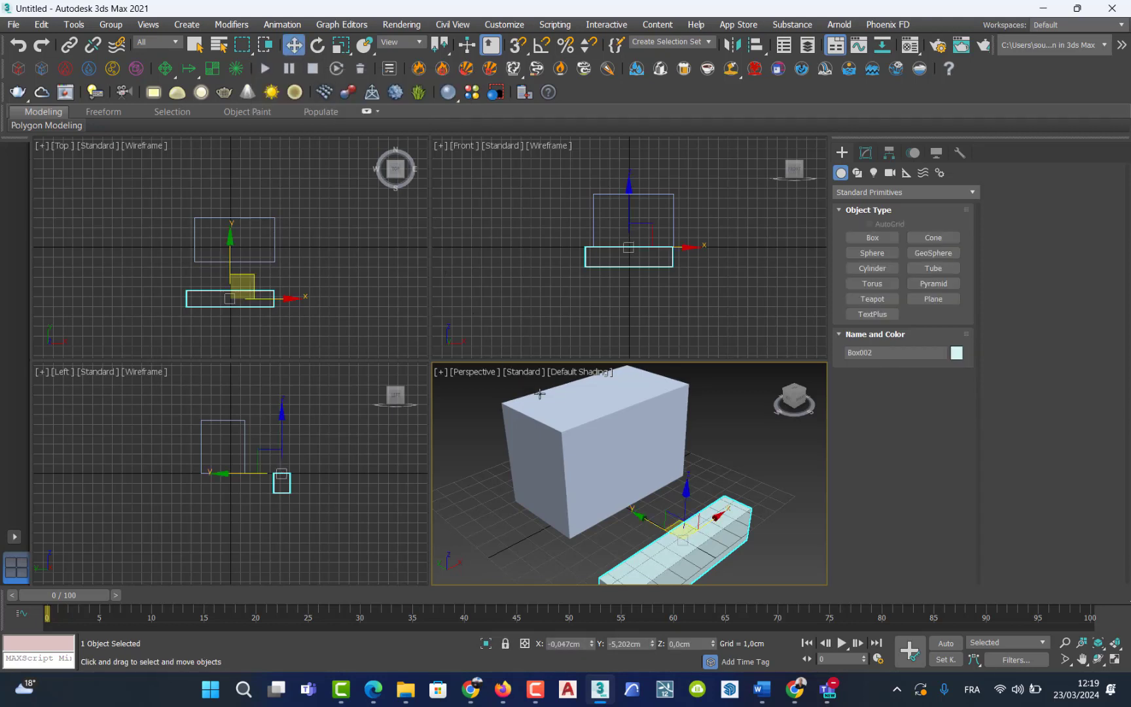
left_click(563, 417)
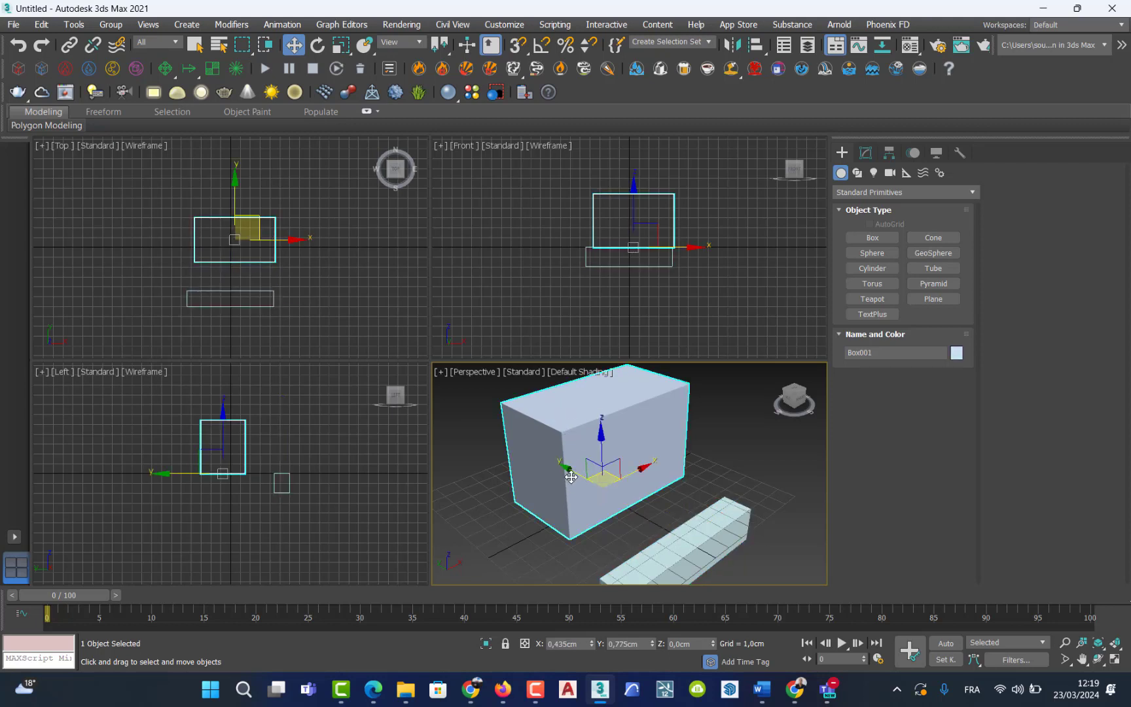
left_click_drag(571, 477, 581, 432)
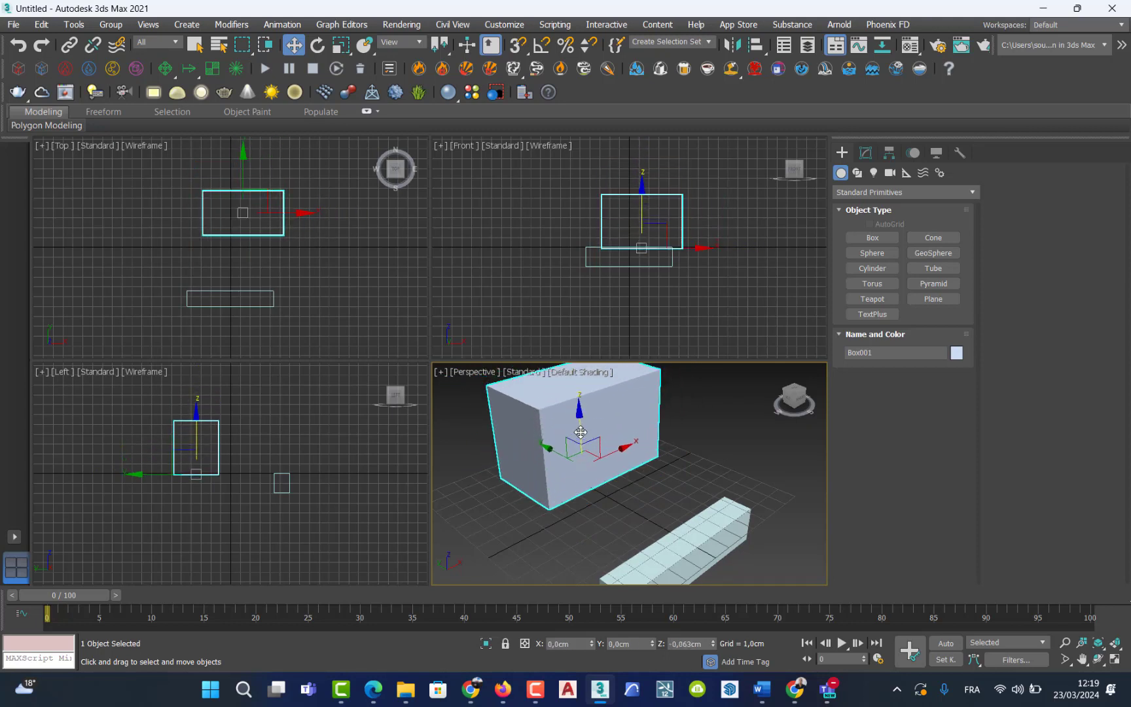
left_click(653, 478)
left_click(583, 449)
left_click(705, 534)
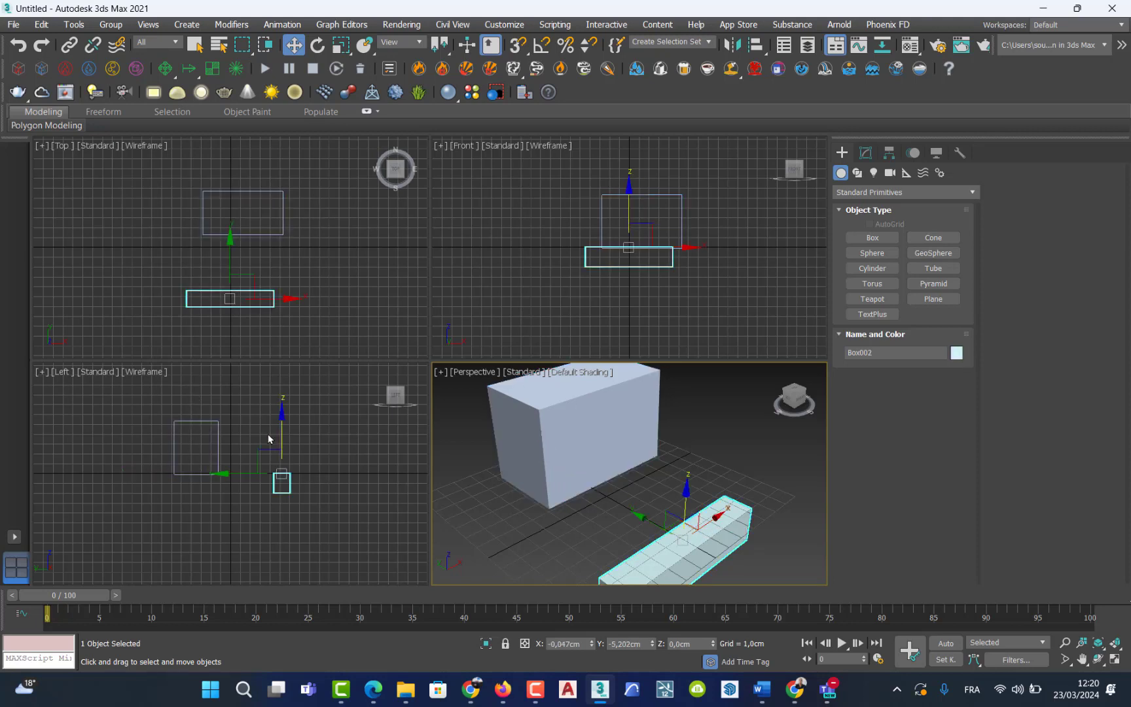
left_click(184, 473)
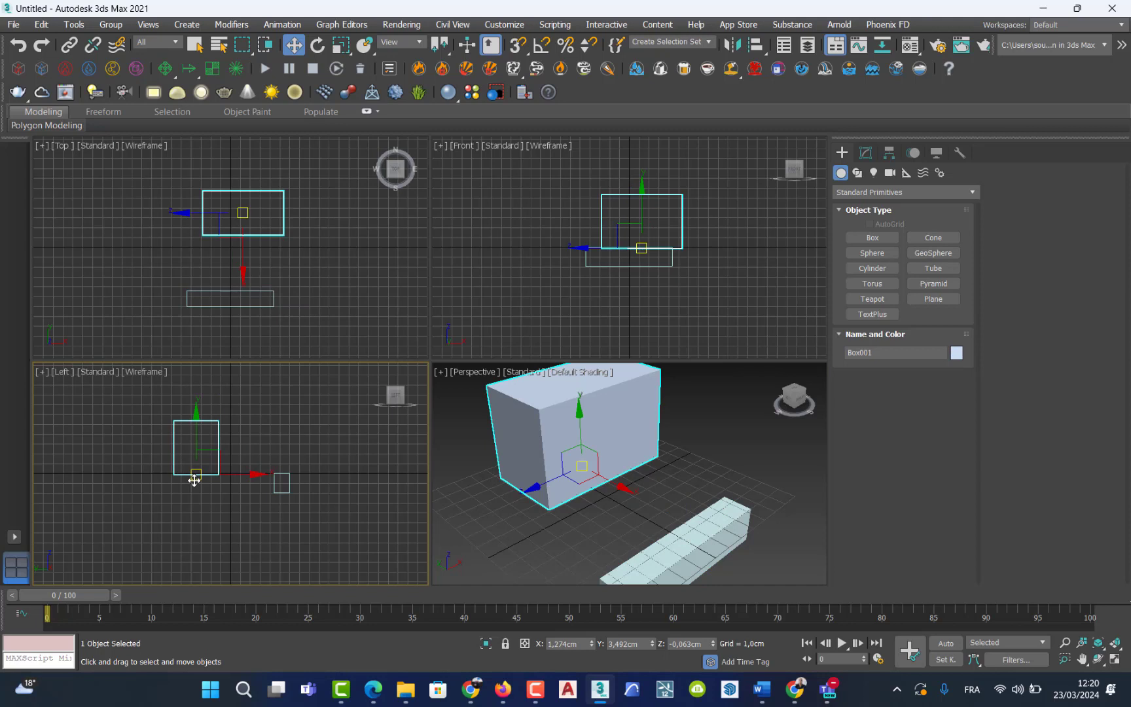
left_click(286, 488)
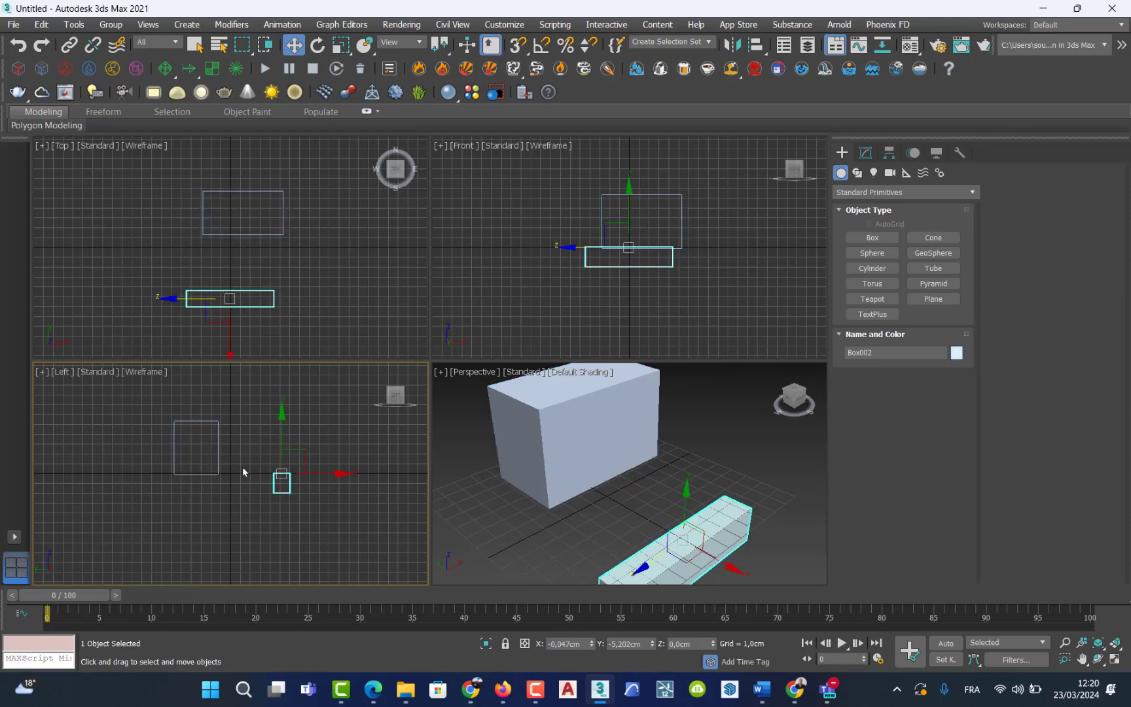
- Rotate the larger box about 20.6 degrees around its X axis in the Perspective view
left_click(317, 45)
left_click(592, 428)
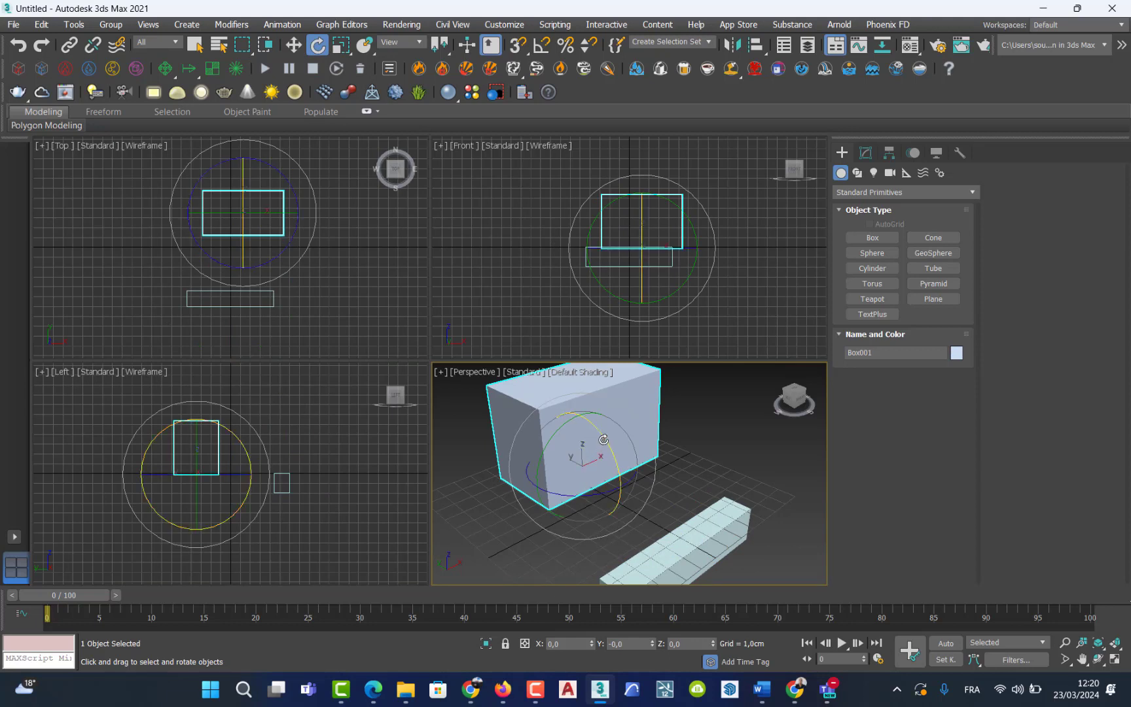
left_click_drag(604, 439, 608, 466)
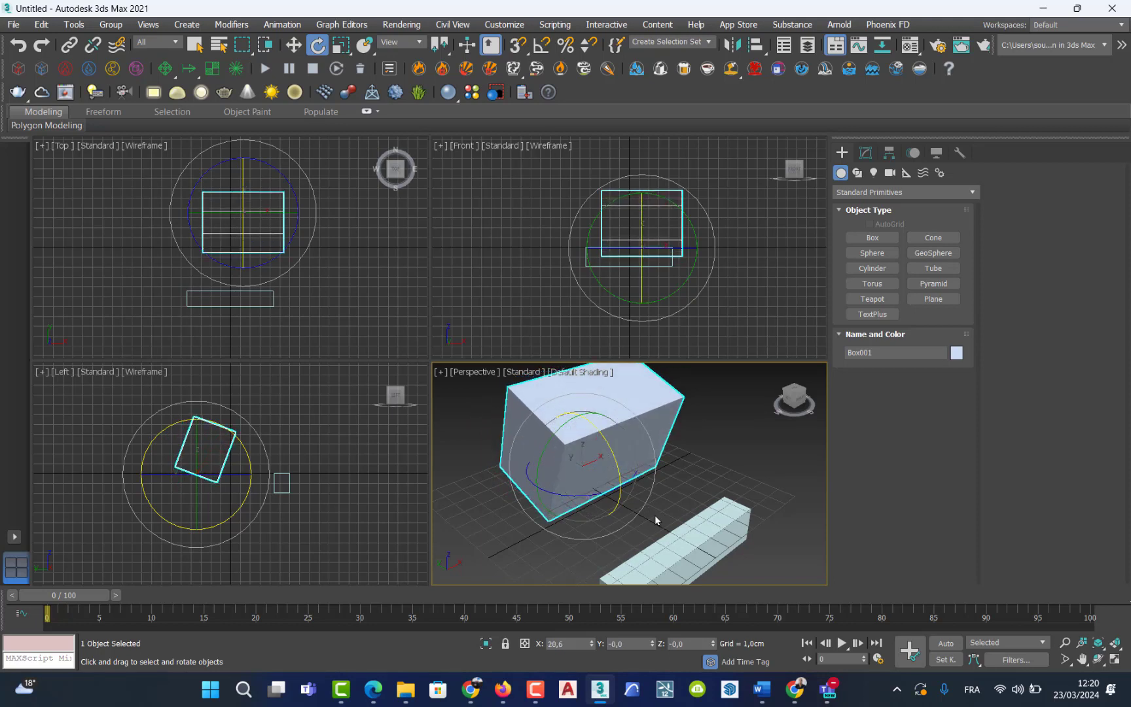
- Rotate the long thin box about -14.7 degrees around its X axis in the Perspective view
middle_click_drag(654, 514, 629, 488)
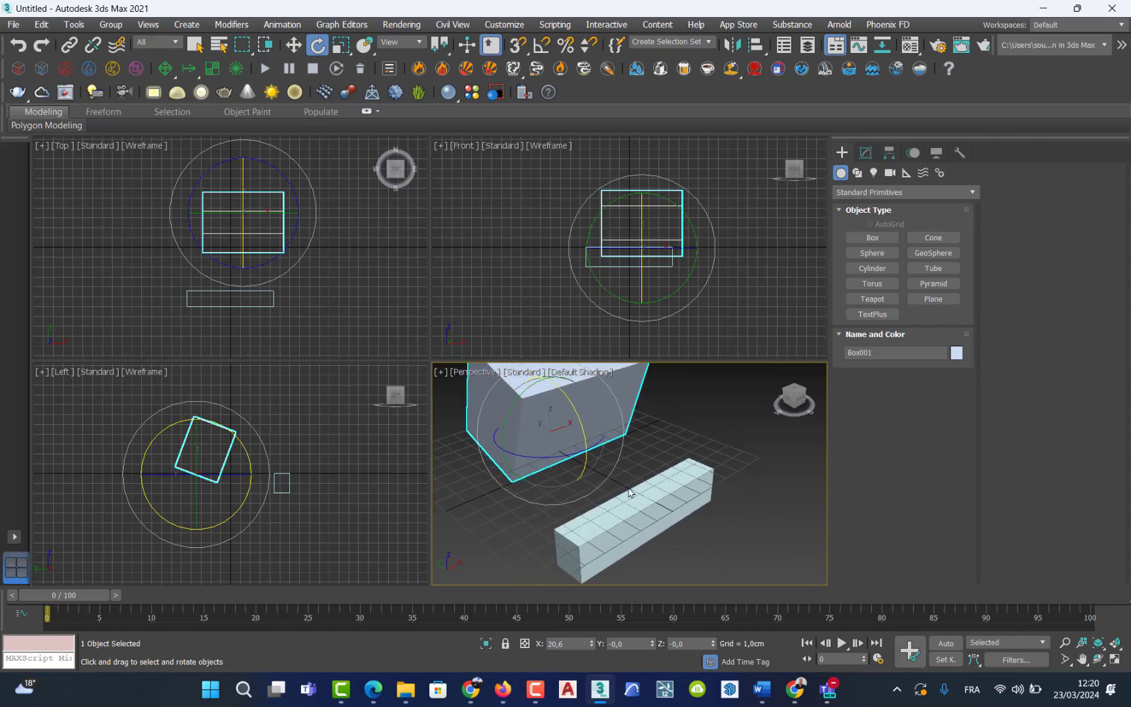
left_click(632, 500)
left_click(632, 500)
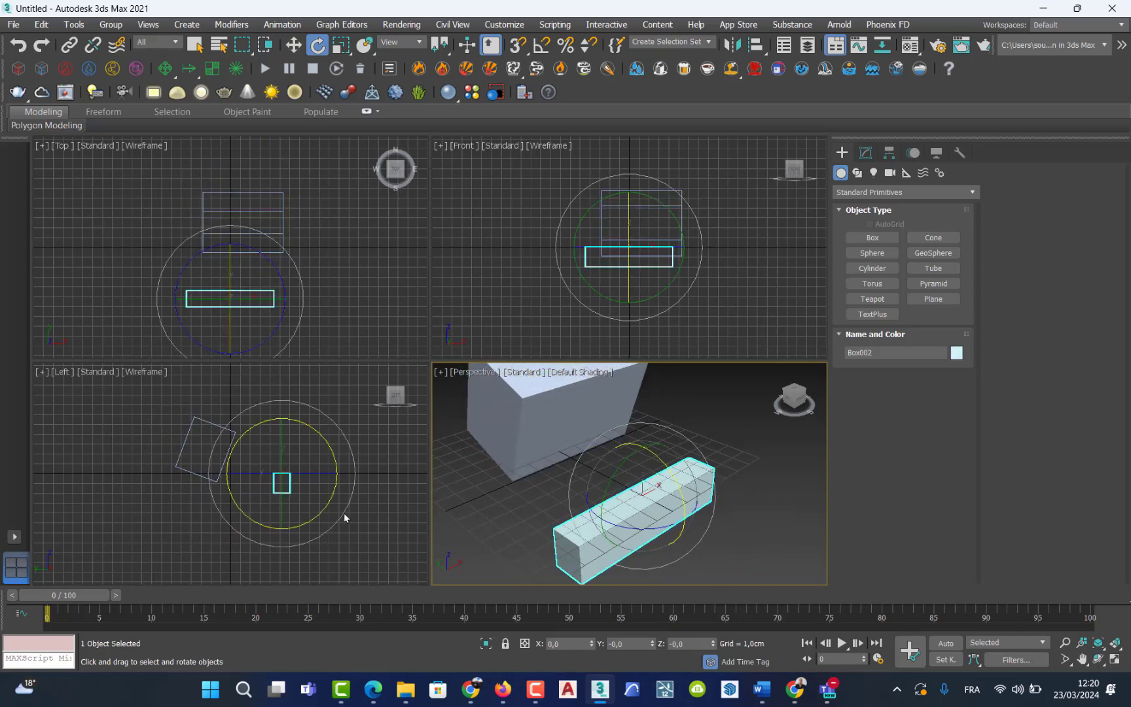
scroll(294, 495, "up", 4)
scroll(276, 468, "up", 3)
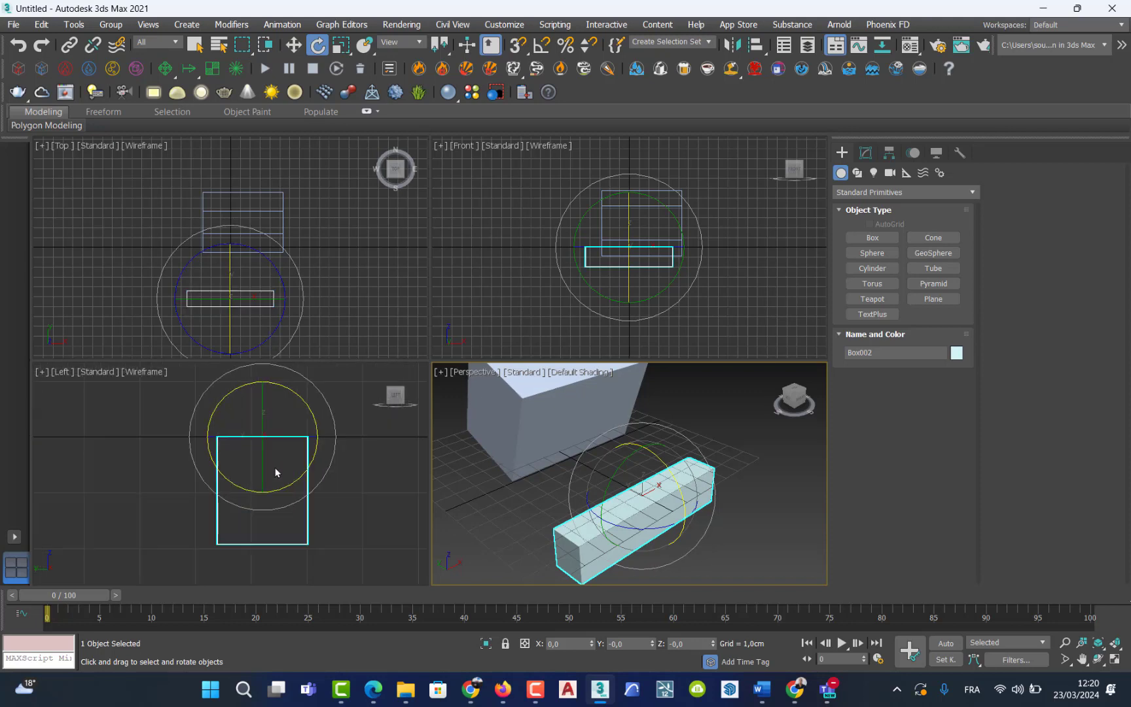
left_click(283, 513)
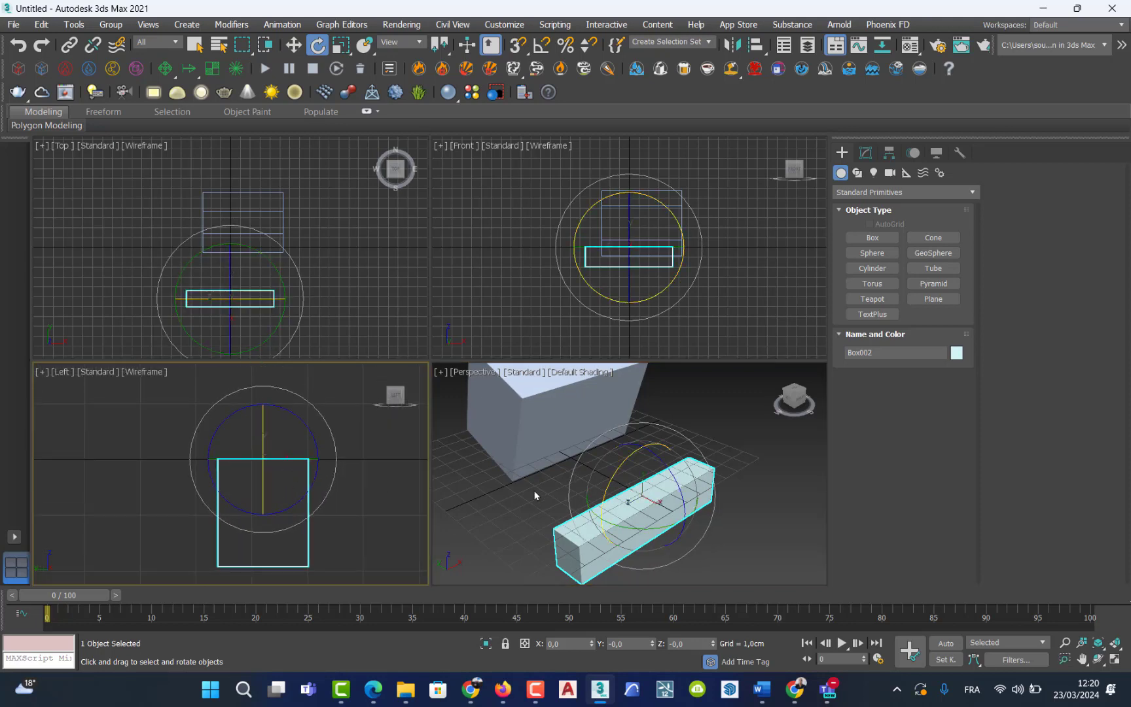
left_click(681, 478)
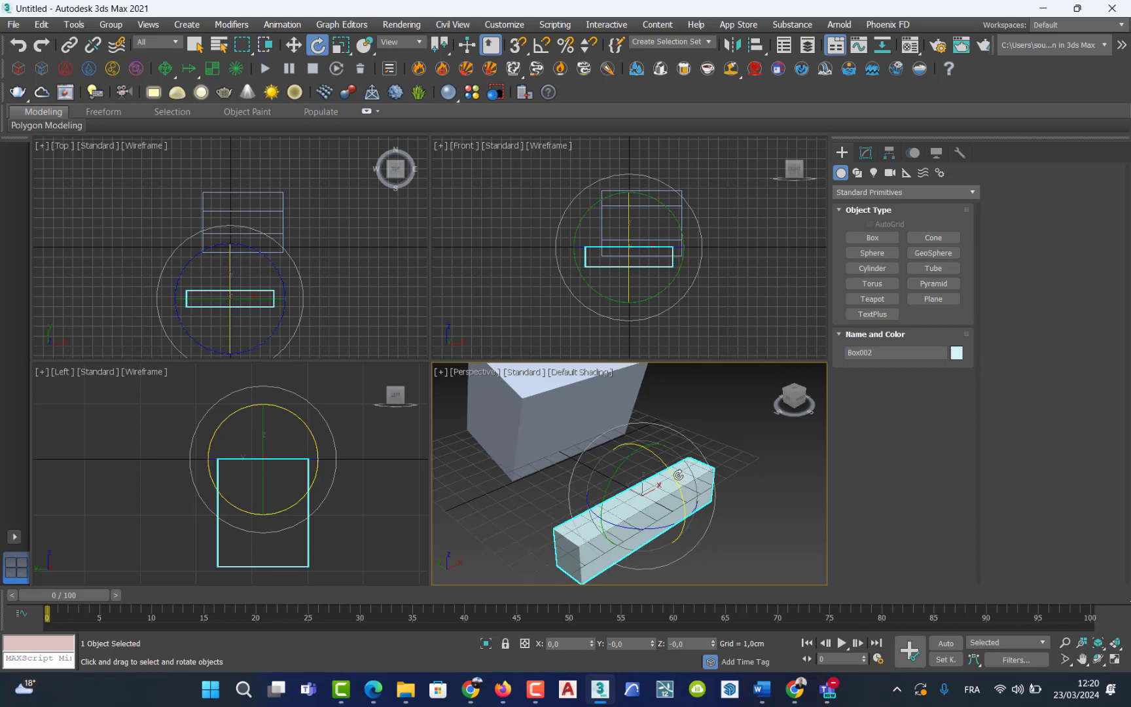
mouse_move(671, 472)
left_mouse_down()
mouse_move(654, 449)
mouse_move(674, 497)
mouse_move(663, 465)
left_mouse_up()
scroll(663, 464, "down", 5)
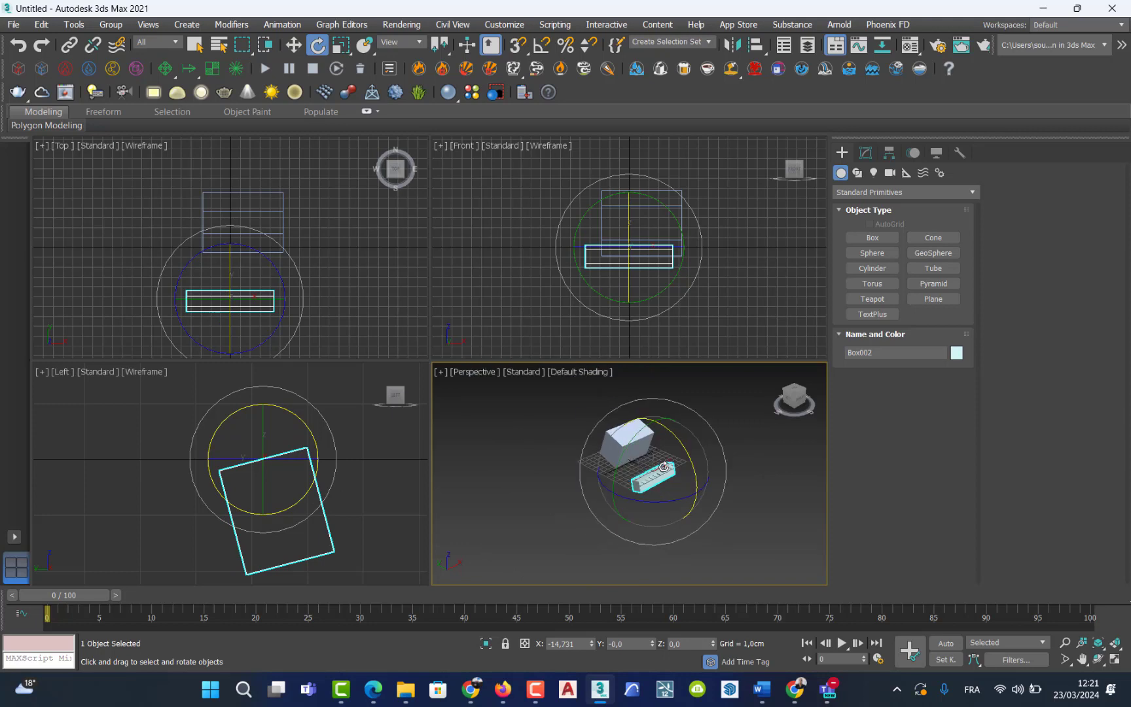
- Create two more boxes beside the grid, about 4.9 × 6.7 × 11.5 cm and 5.9 × 8.5 × -7.2 cm (length, width, height)
left_click(880, 241)
left_click_drag(533, 465, 517, 488)
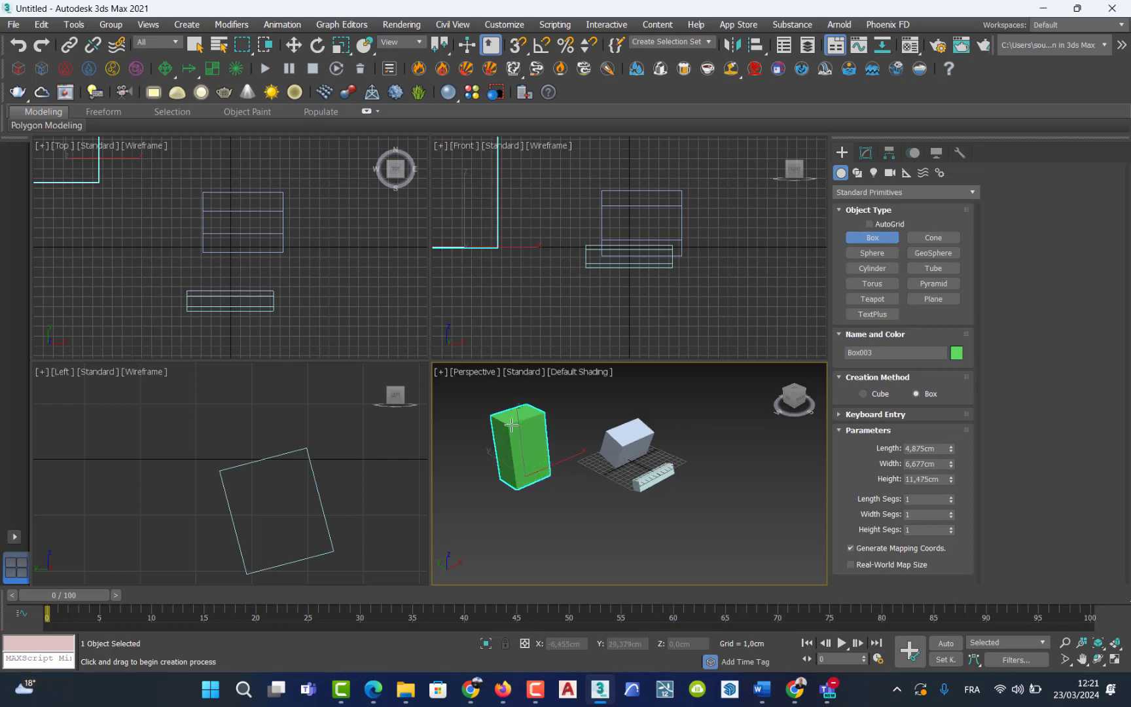
left_click(511, 425)
left_click_drag(556, 489, 551, 518)
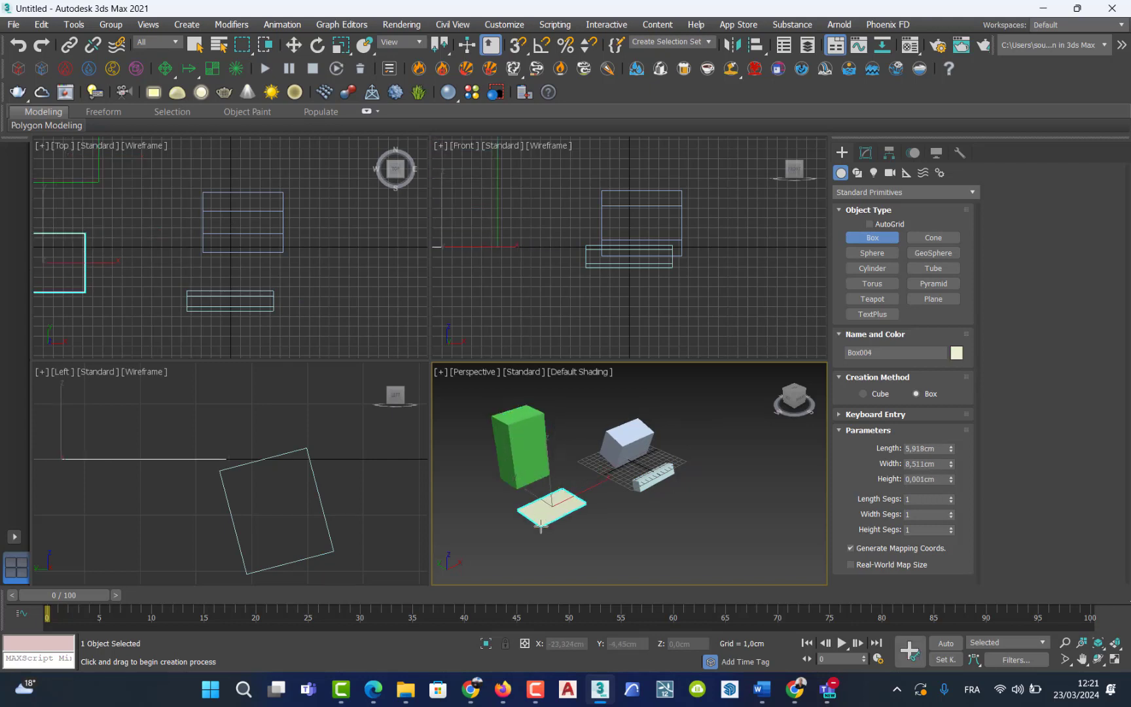
left_click(542, 570)
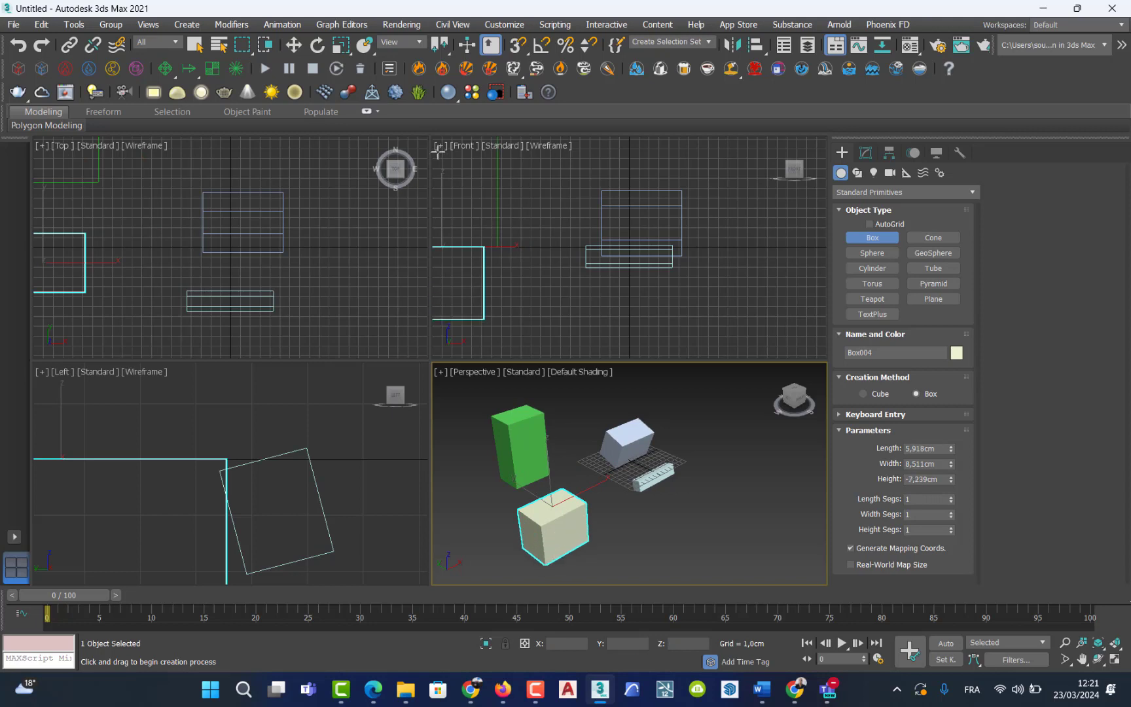
- Delete all four boxes, emptying the scene
left_click(293, 45)
left_click(519, 443)
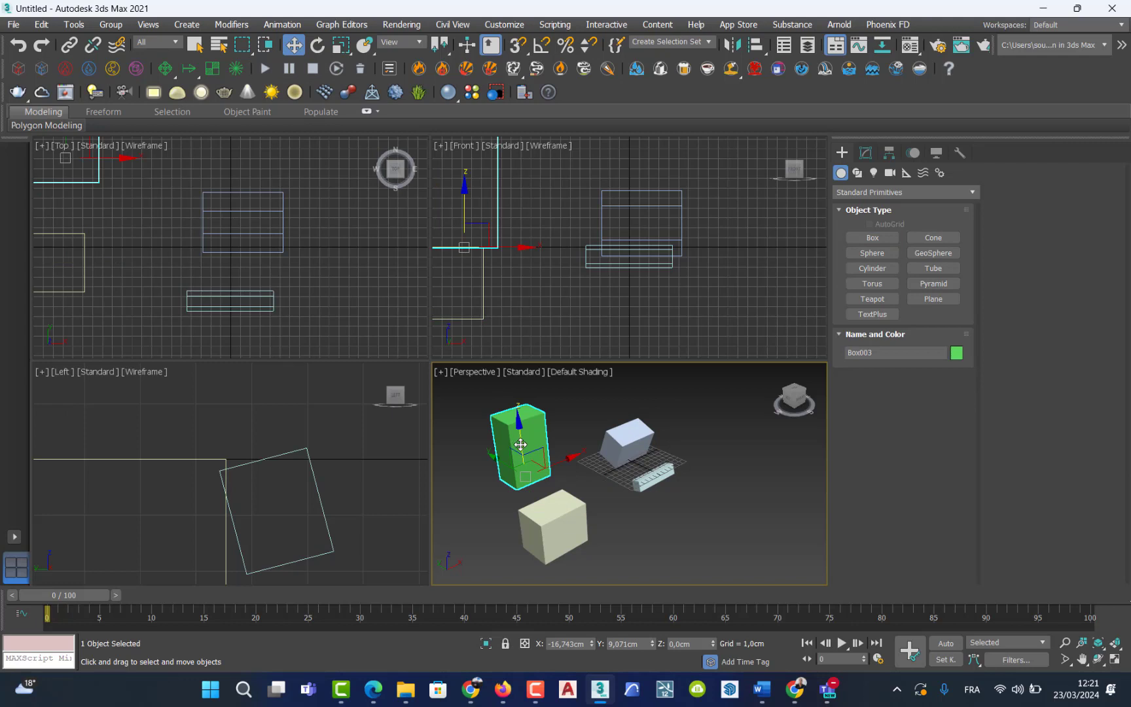
key("Delete")
left_click(553, 516)
key("Delete")
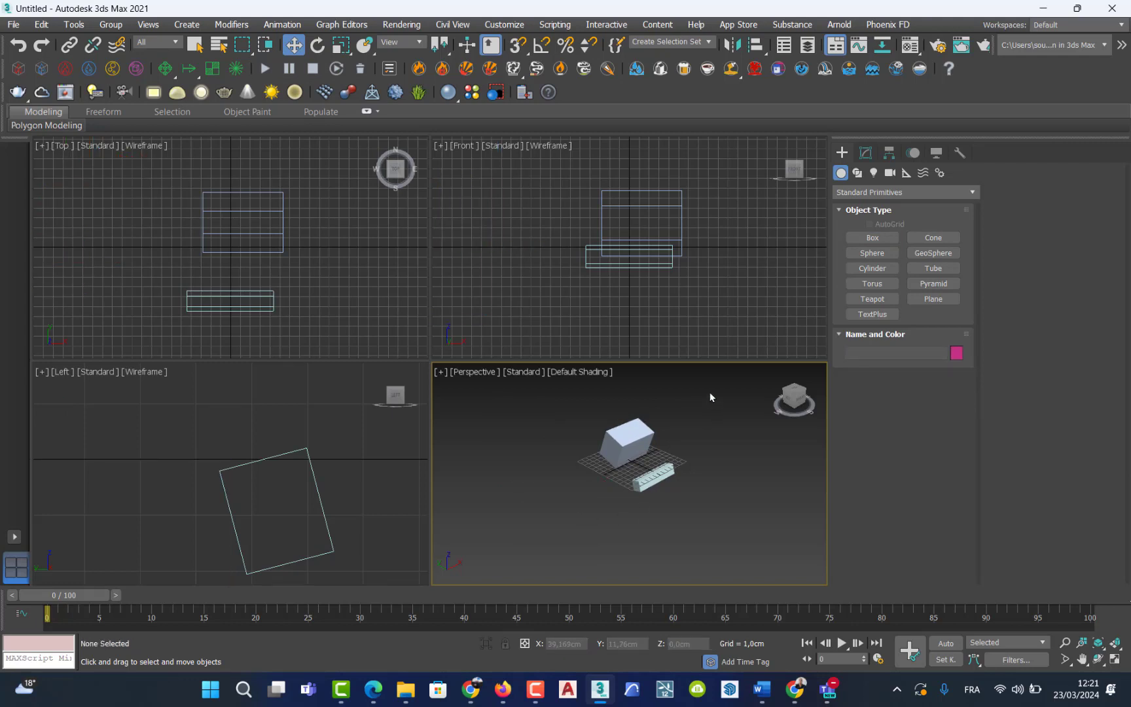
left_click_drag(709, 391, 580, 519)
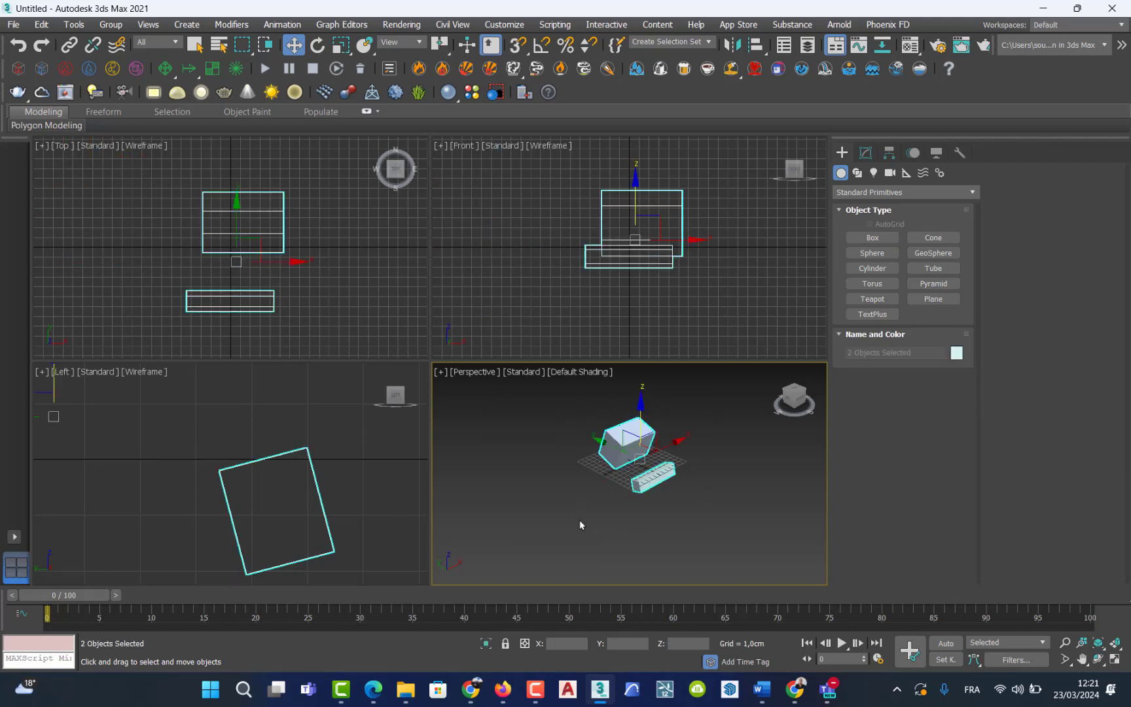
key("Delete")
- Start a new standard box defined by keyboard entry and set its length to 100 cm
scroll(585, 508, "up", 3)
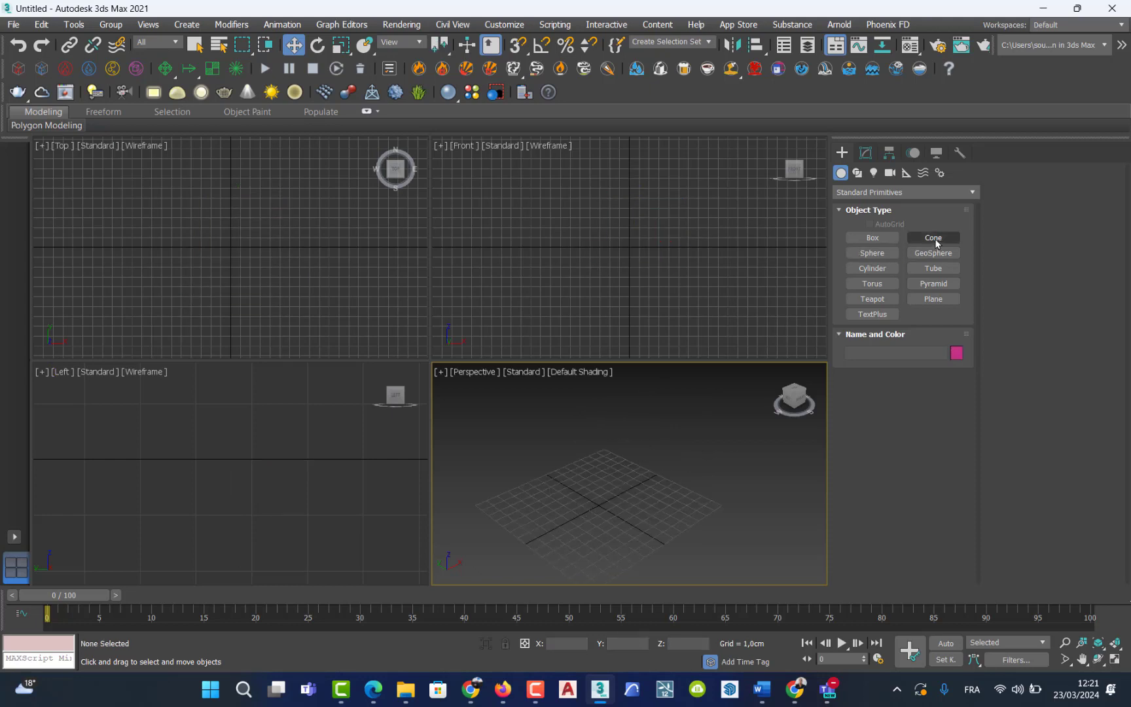
left_click(875, 238)
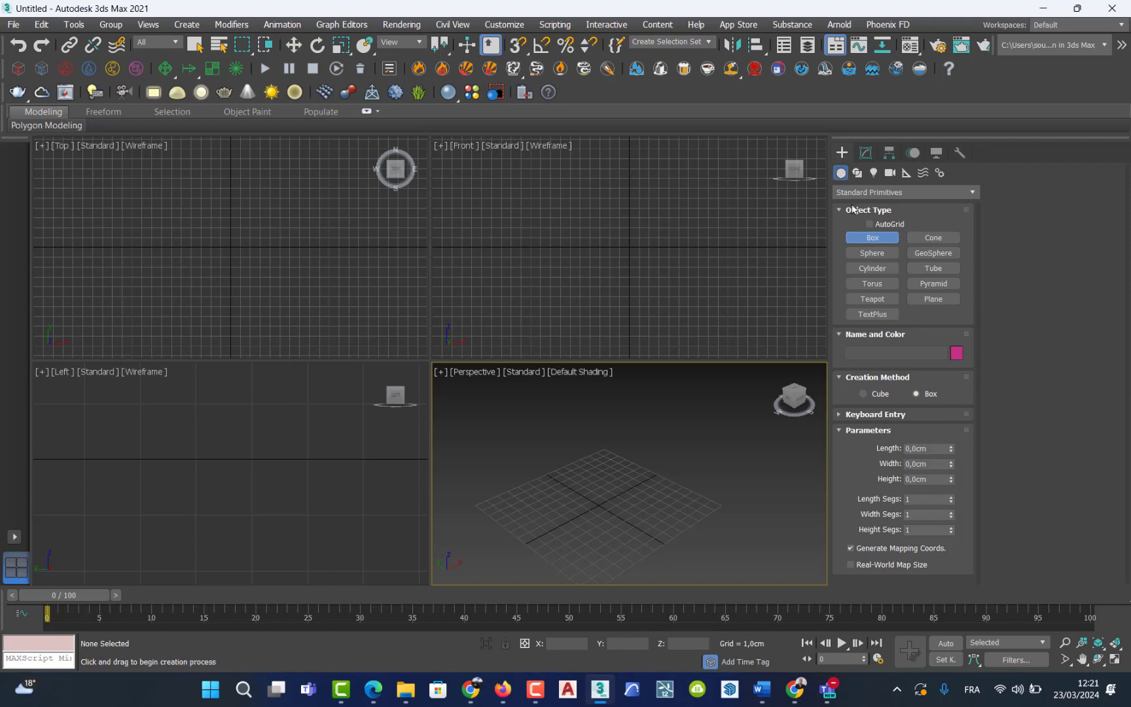
left_click(892, 415)
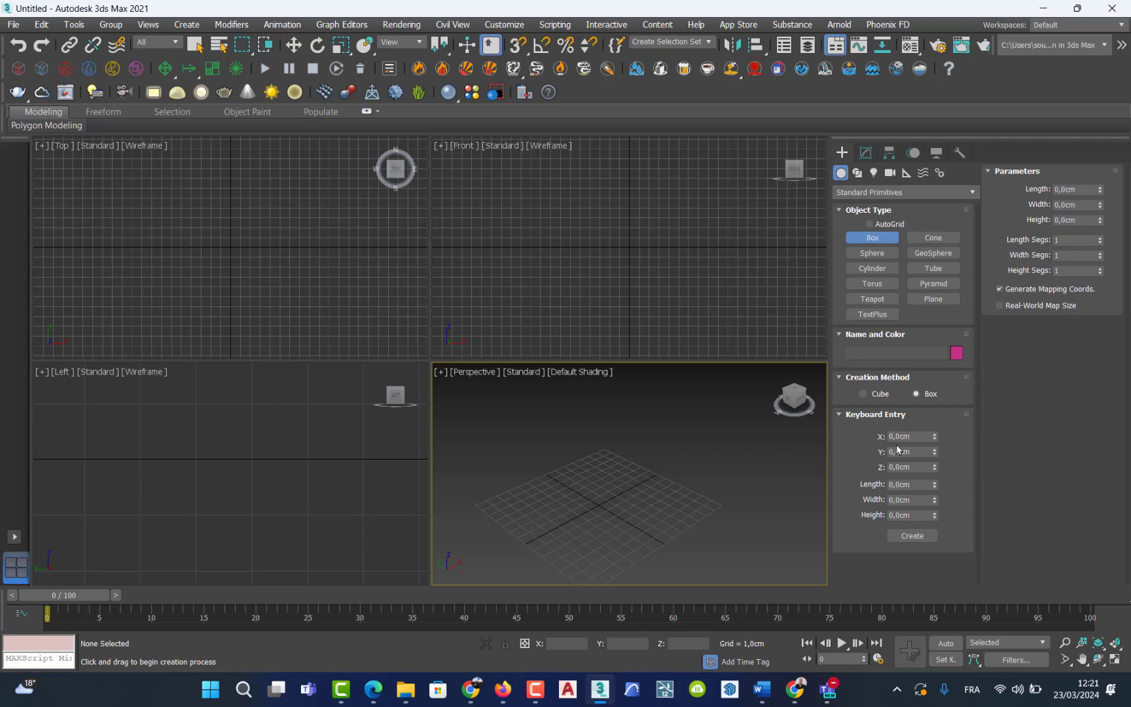
left_click(920, 485)
- Choose metric Centimeters as the display unit scale in the Units Setup and accept it
left_click(498, 25)
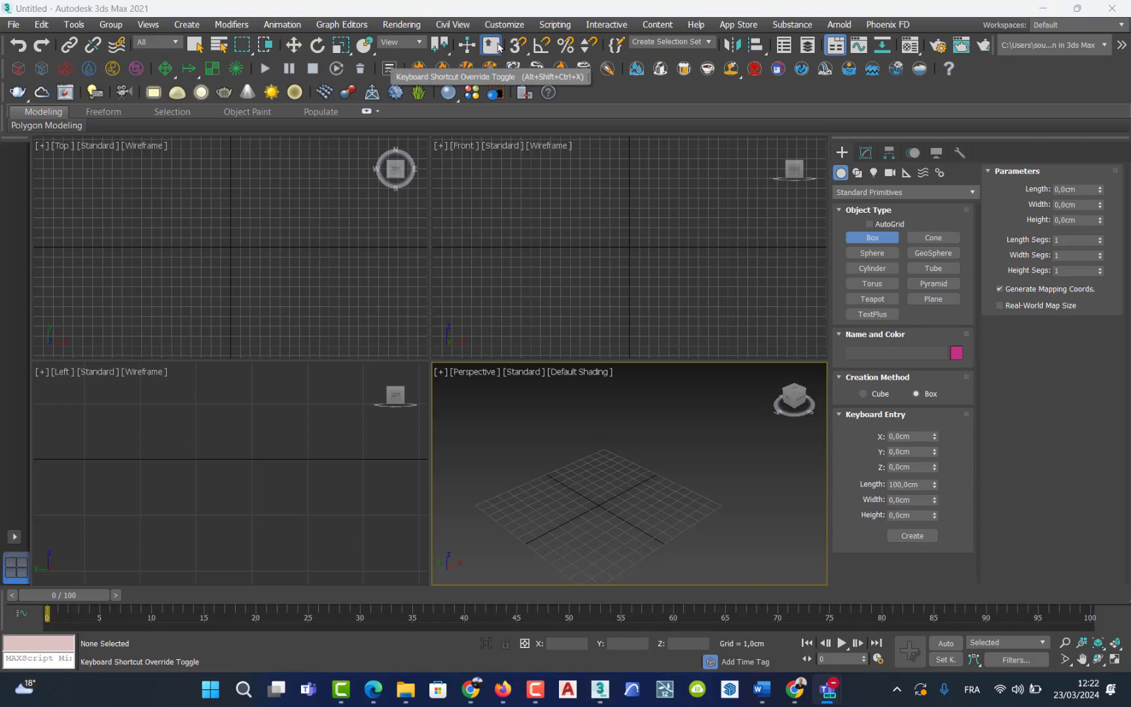
left_click(497, 25)
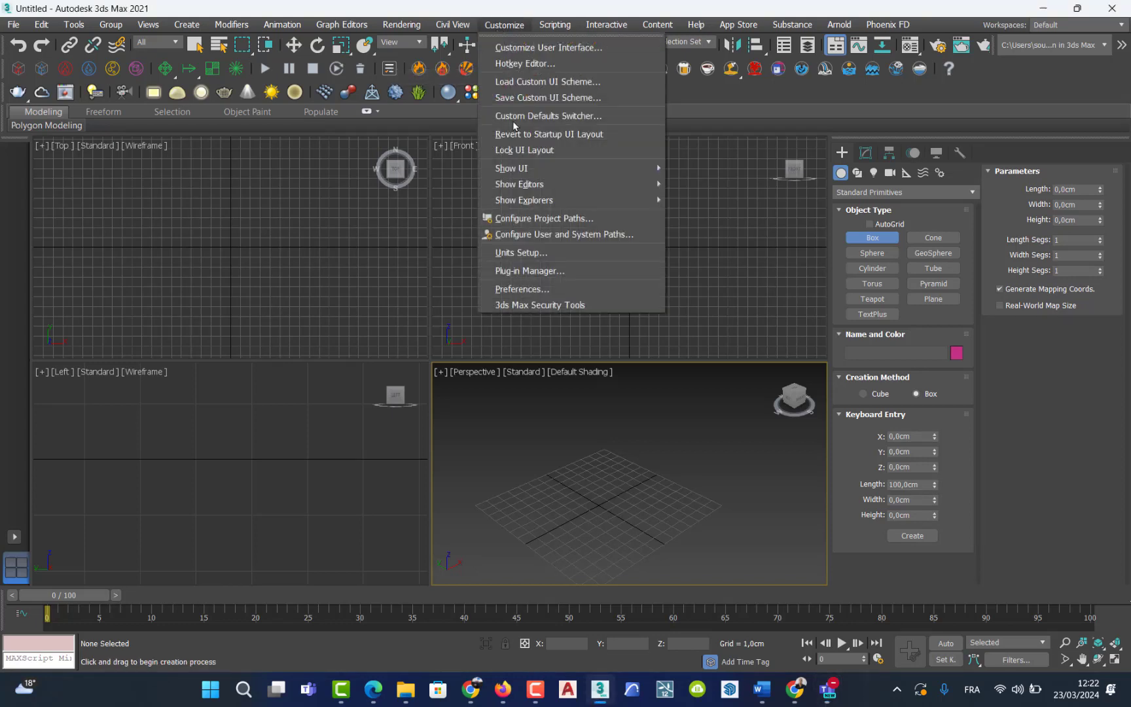
left_click(603, 252)
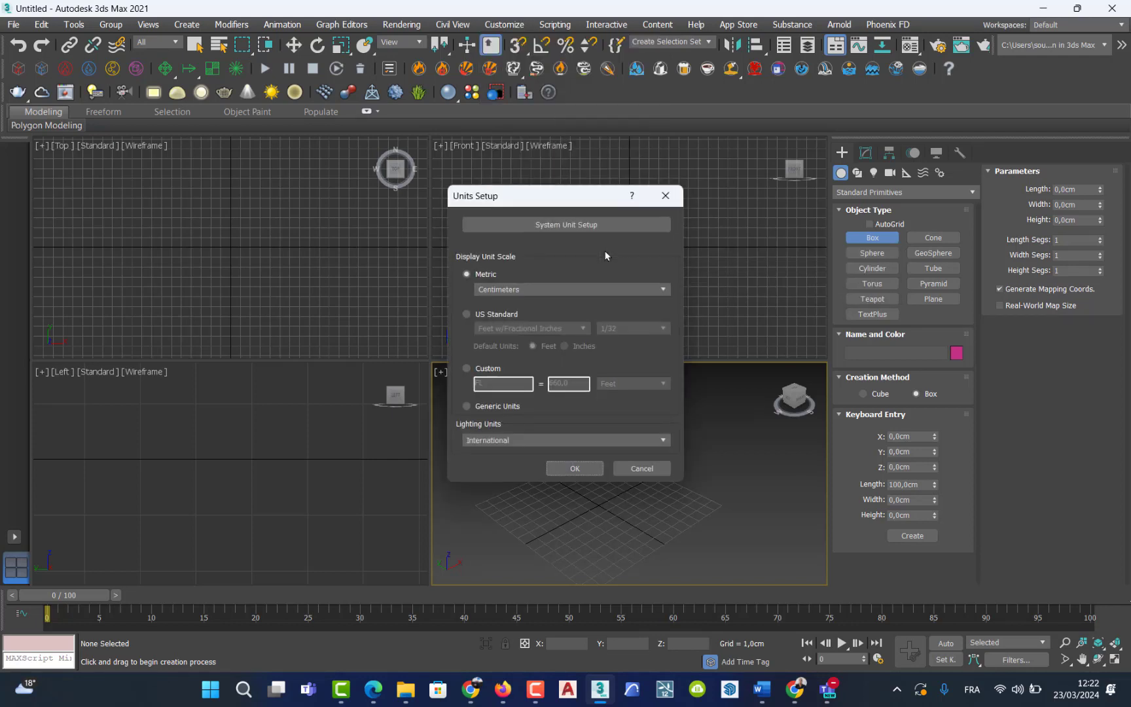
left_click(488, 289)
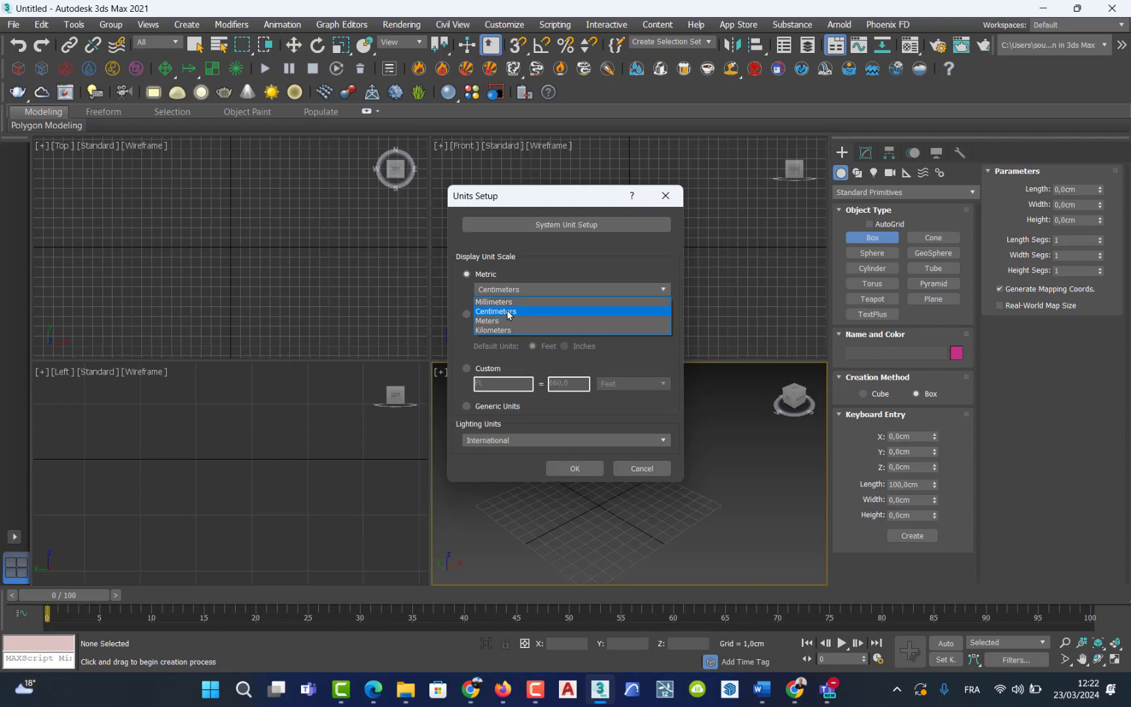
left_click(508, 312)
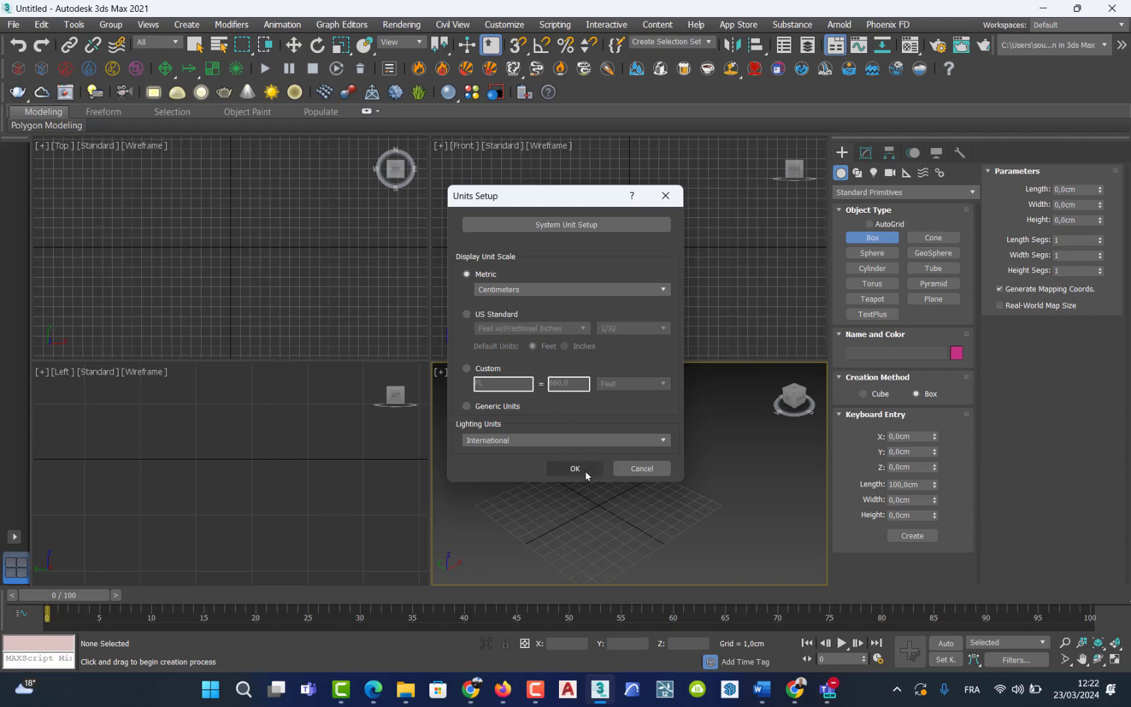
left_click(575, 469)
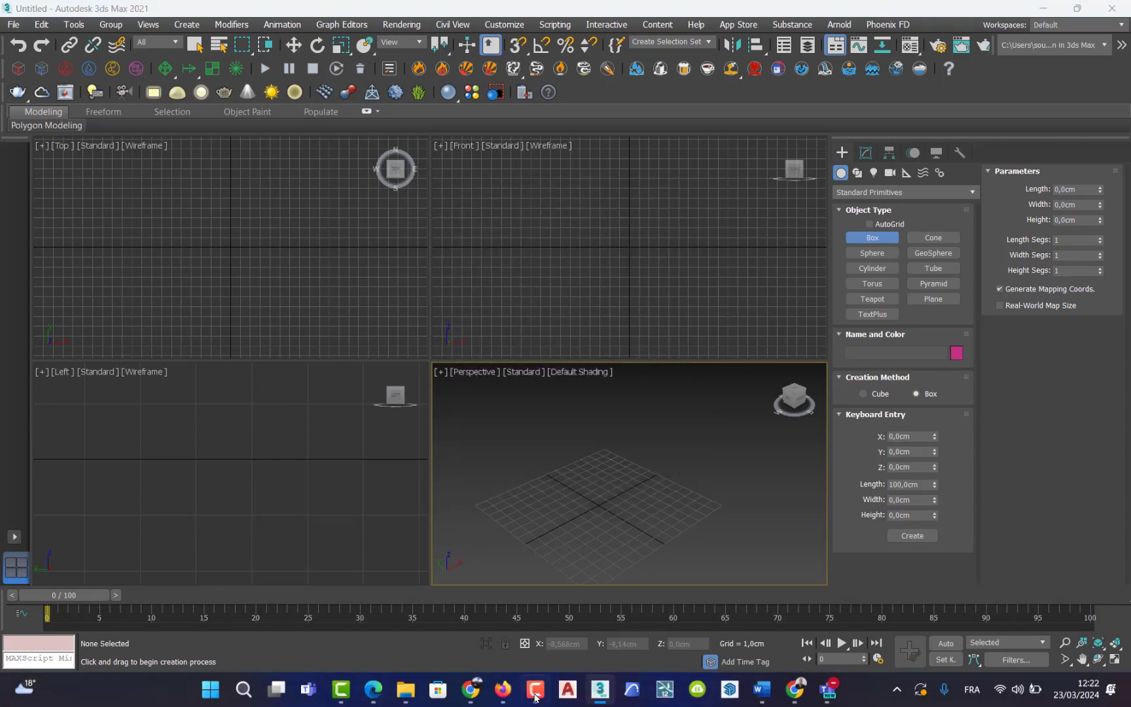
- Set the new box's width and height to 20 cm each and create it from the keyboard entry with its 100 cm length
left_click(534, 694)
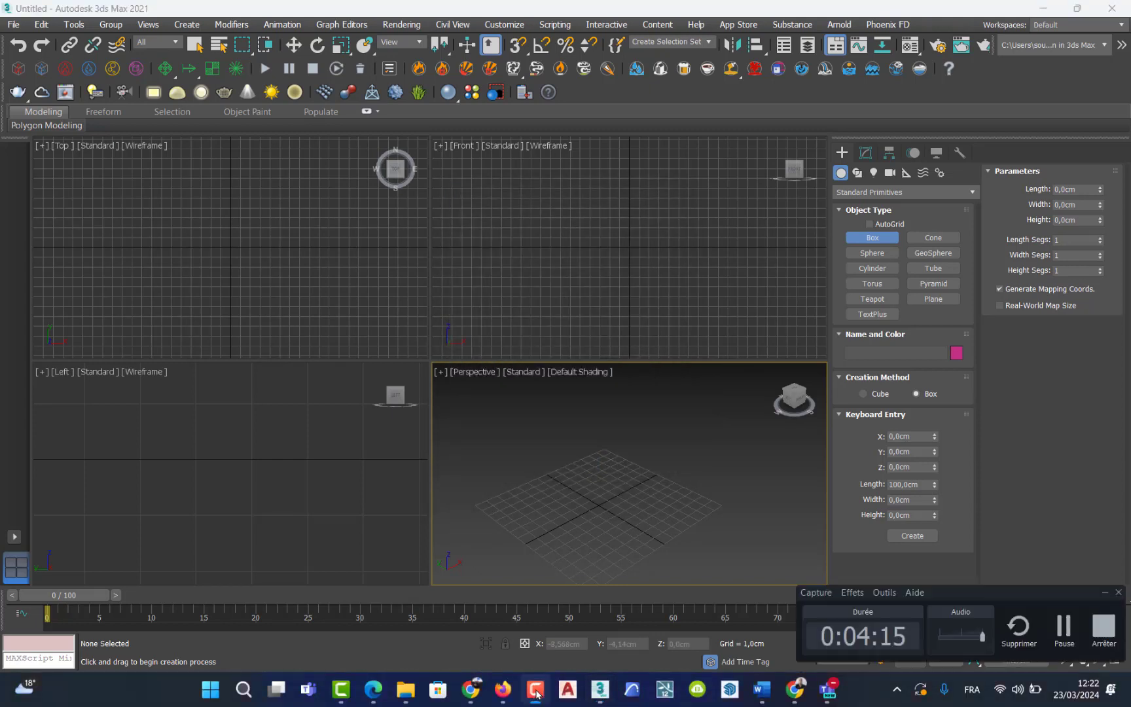
left_click(911, 484)
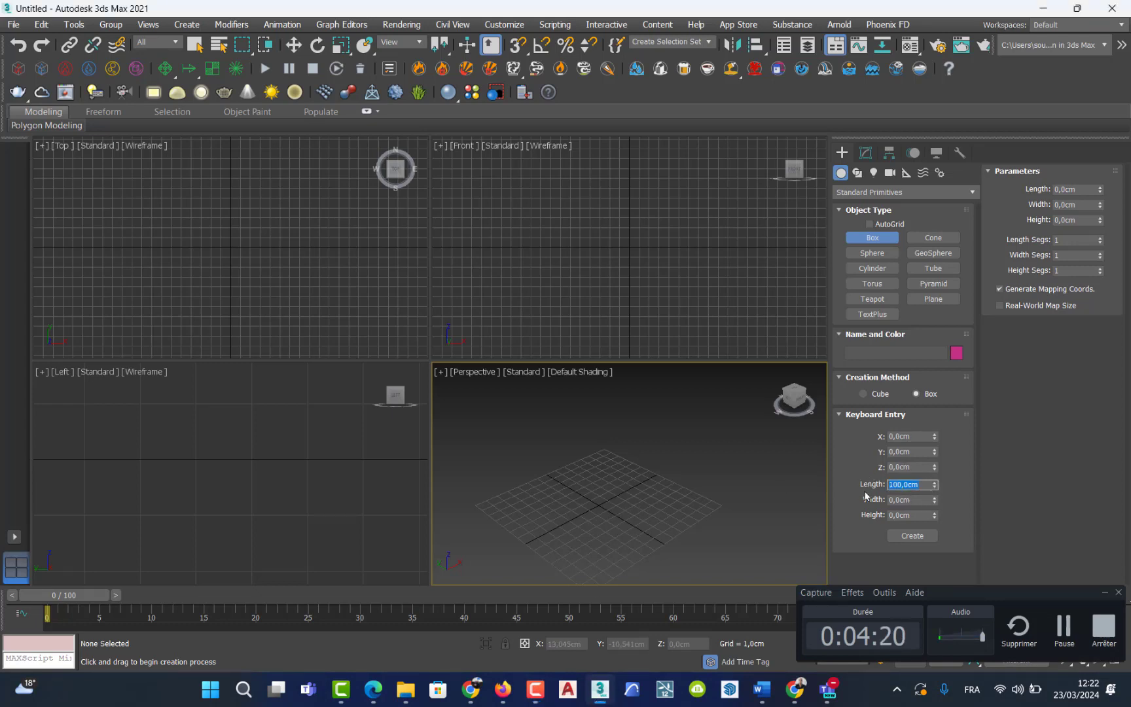
key("Tab")
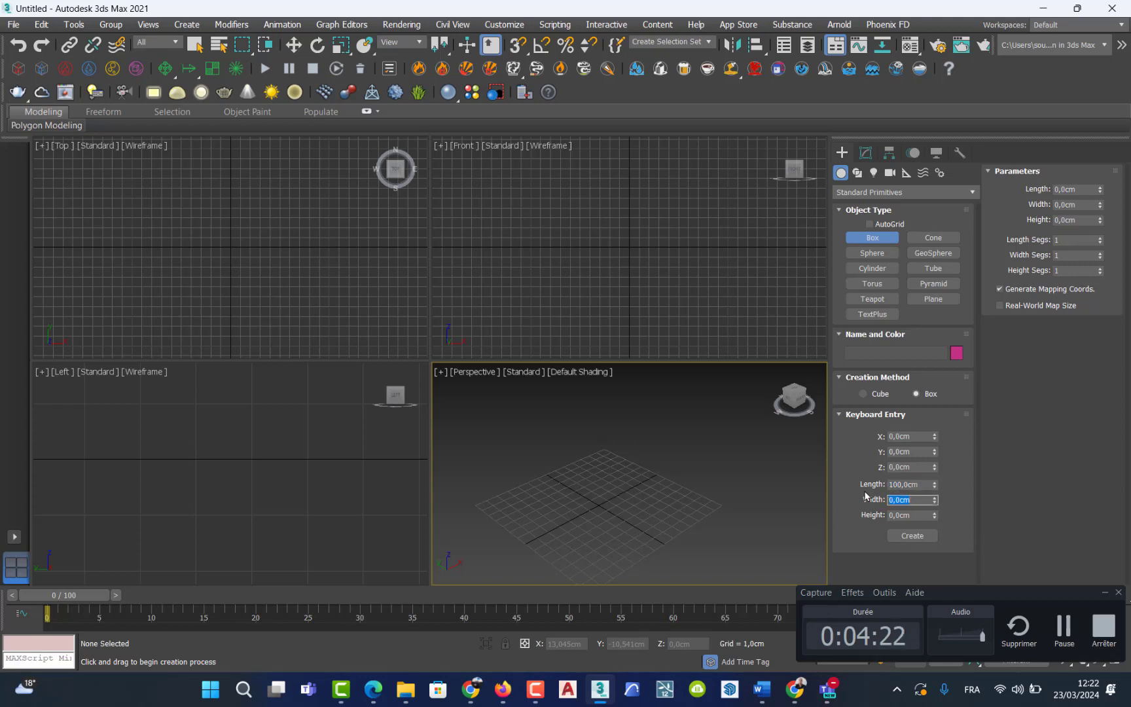
type("20")
key("Tab")
type("20")
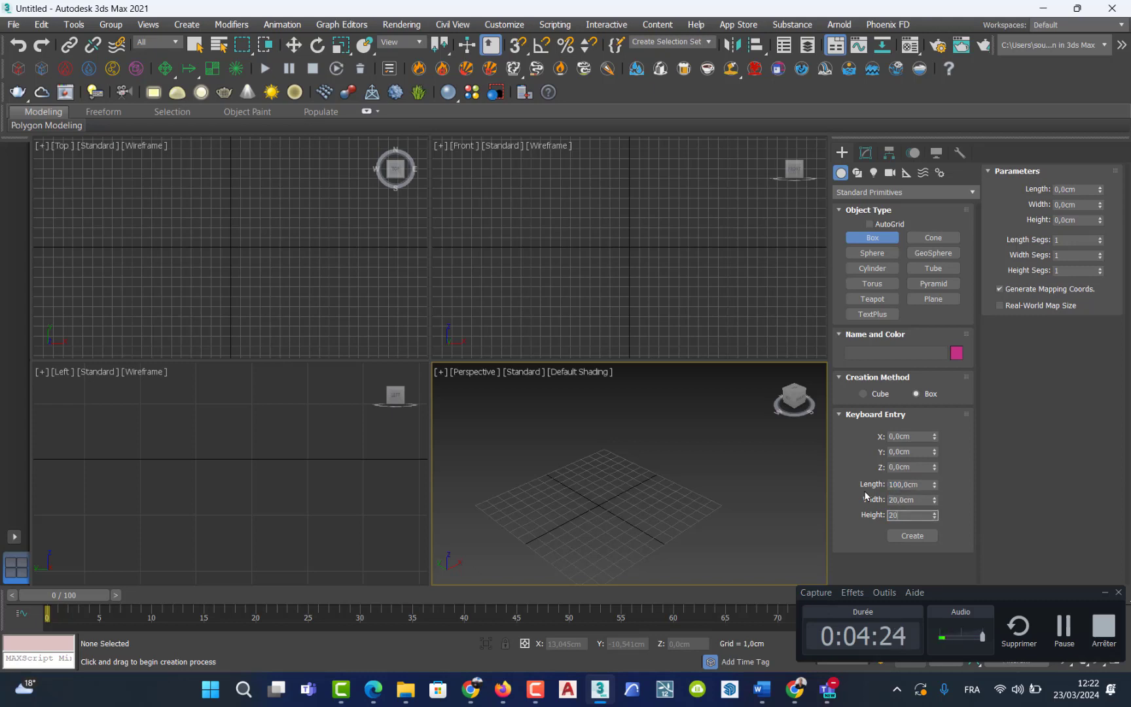
left_click(907, 537)
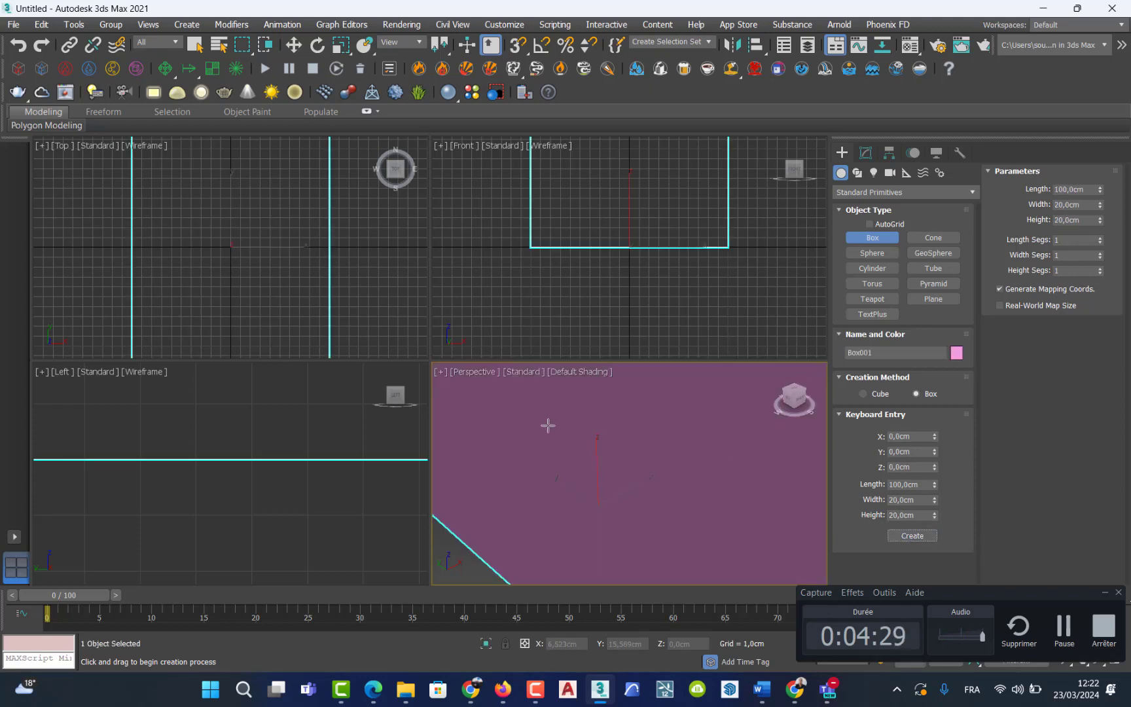
middle_click_drag(548, 425, 511, 463)
scroll(512, 463, "down", 2)
scroll(511, 463, "down", 5)
scroll(488, 412, "up", 3)
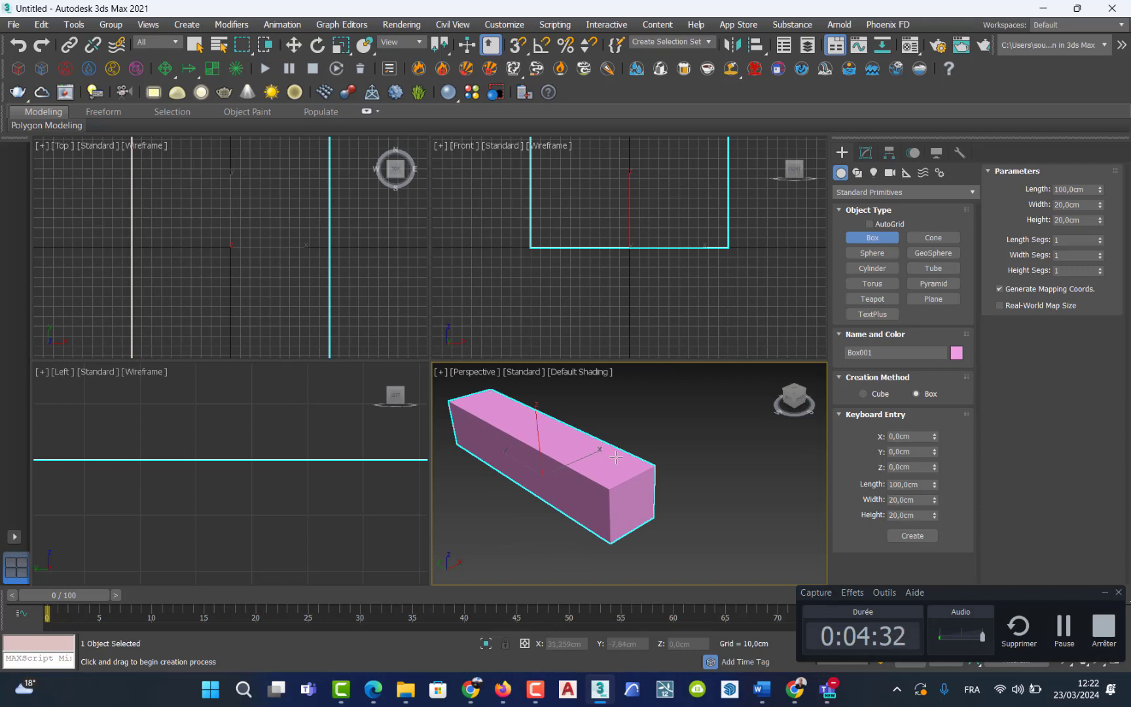
middle_click_drag(616, 456, 647, 476)
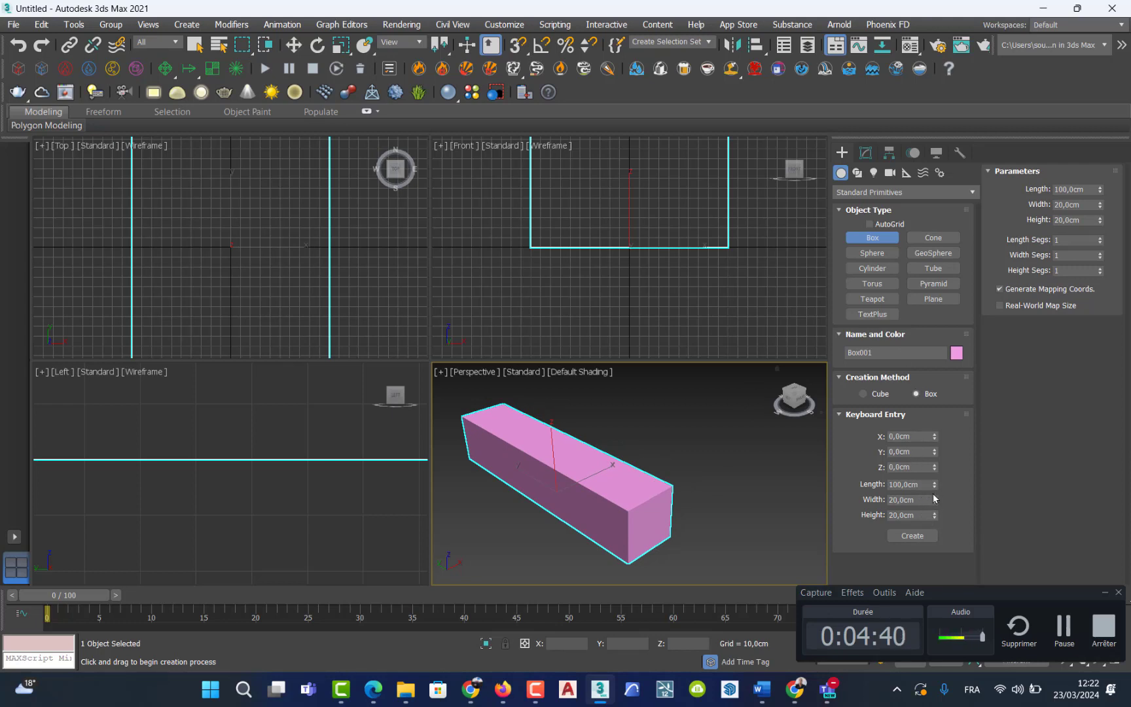
- Adjust the selected box's parameters freehand to a width of about 28.2 cm and a height of about 12.8 cm
left_click(293, 45)
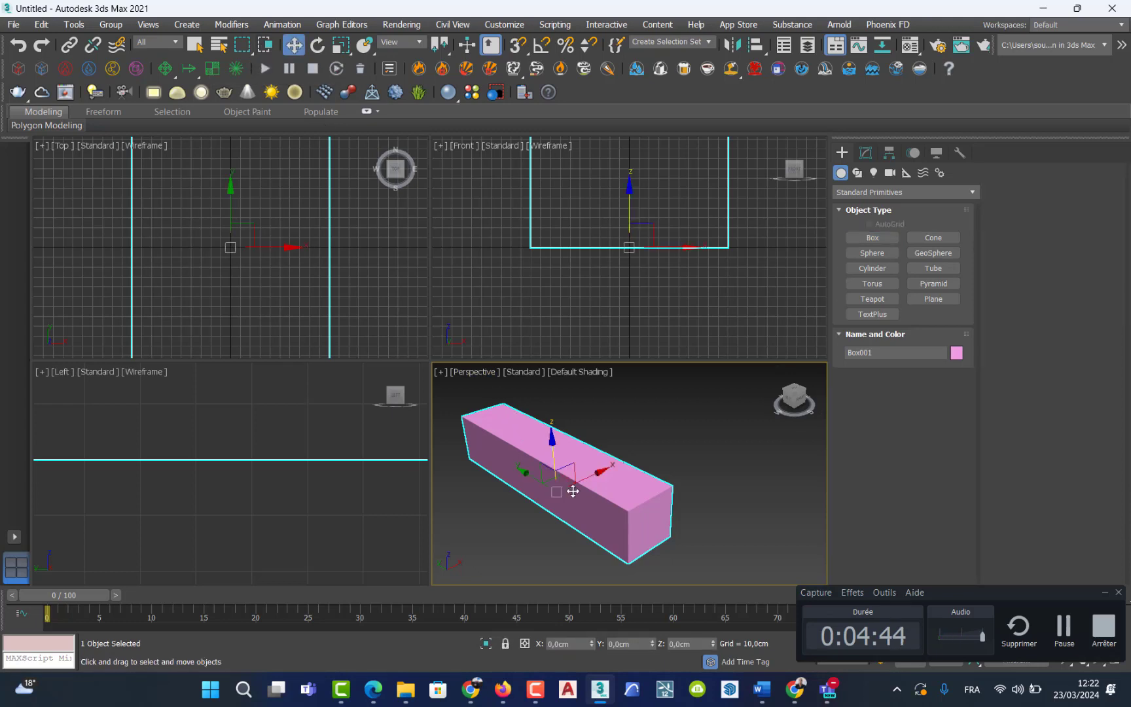
left_click(865, 151)
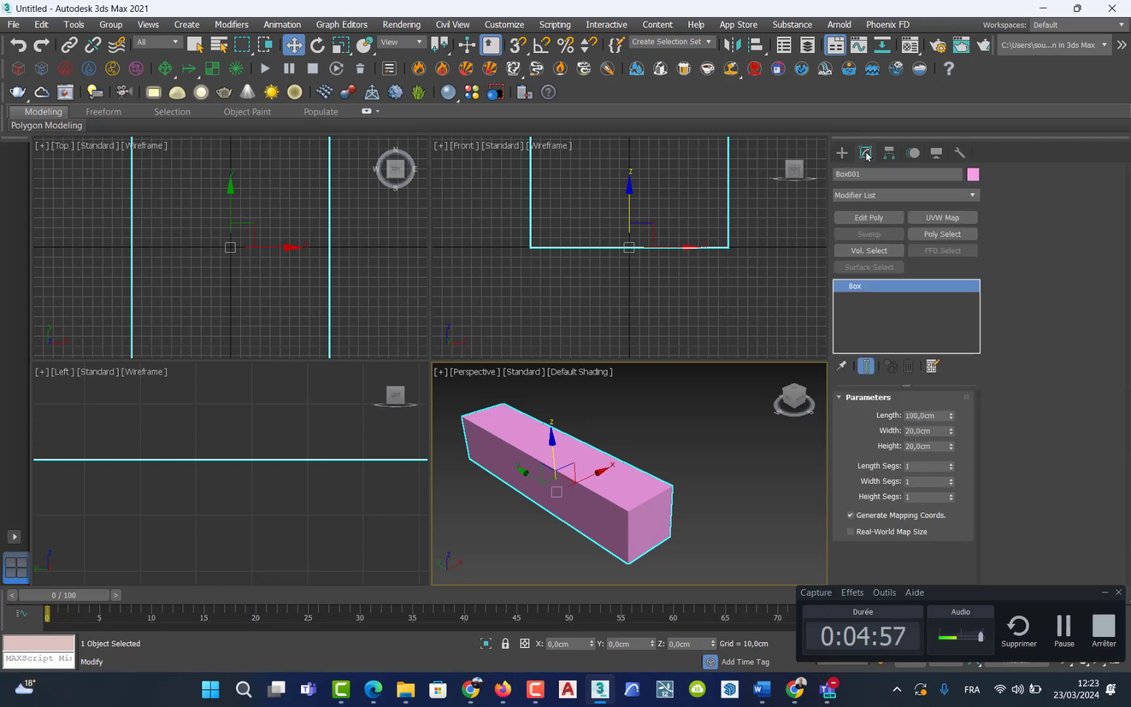
left_click_drag(949, 435, 949, 467)
- Set the existing box's width to 20 cm and its height to 10 cm
left_click(935, 430)
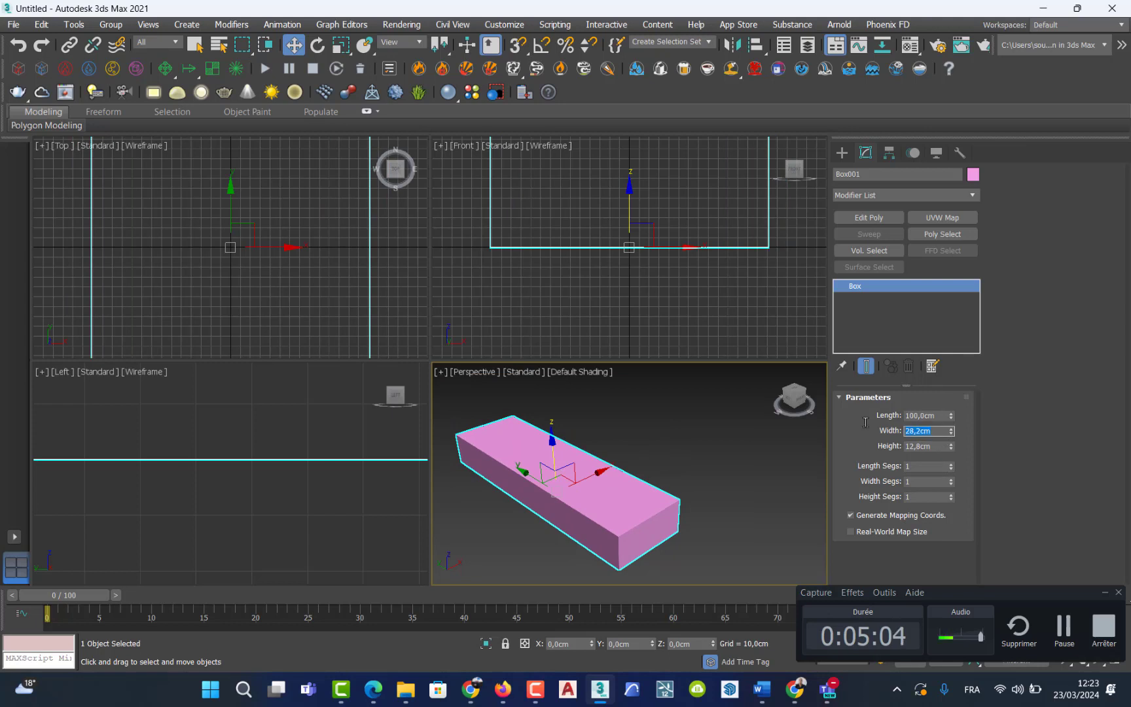
type("20")
key("BackSpace")
type("0")
key("Tab")
type("10")
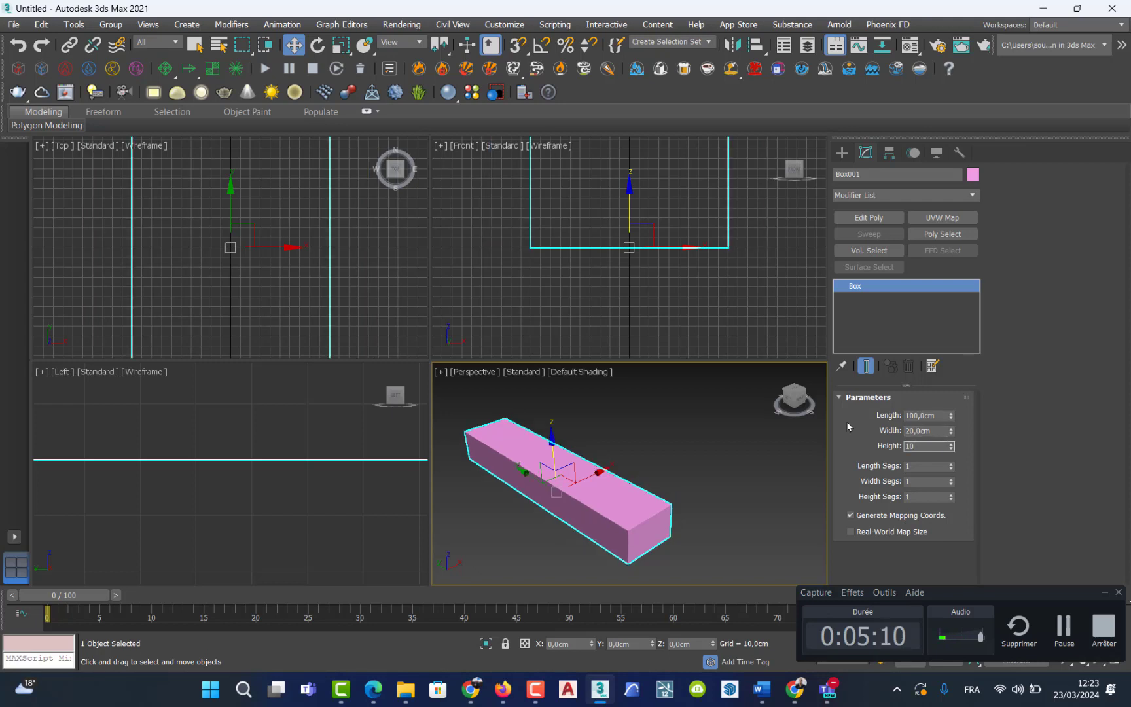
key("Return")
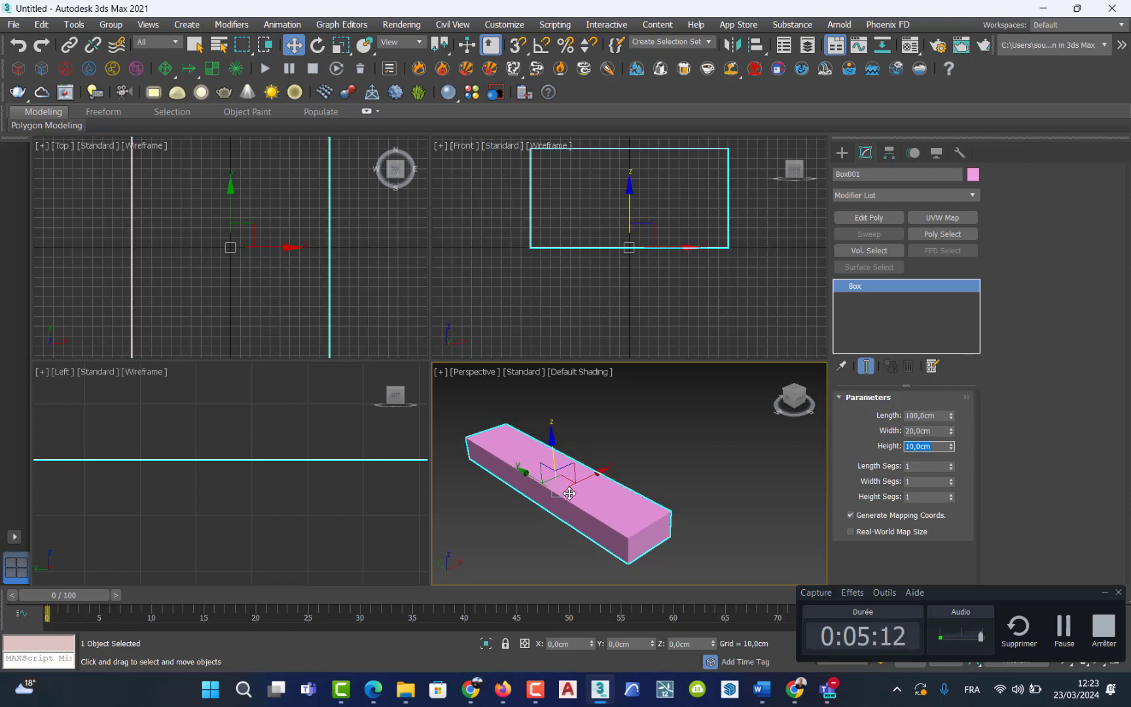
middle_click_drag(574, 490, 594, 484)
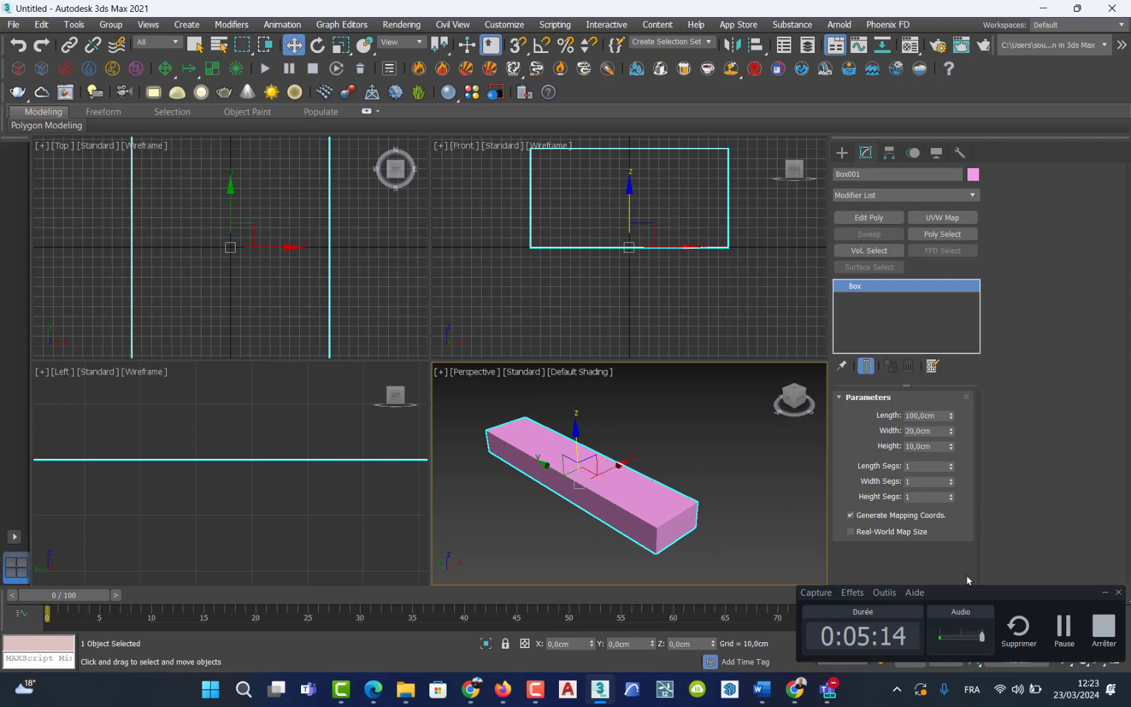
left_click(1103, 593)
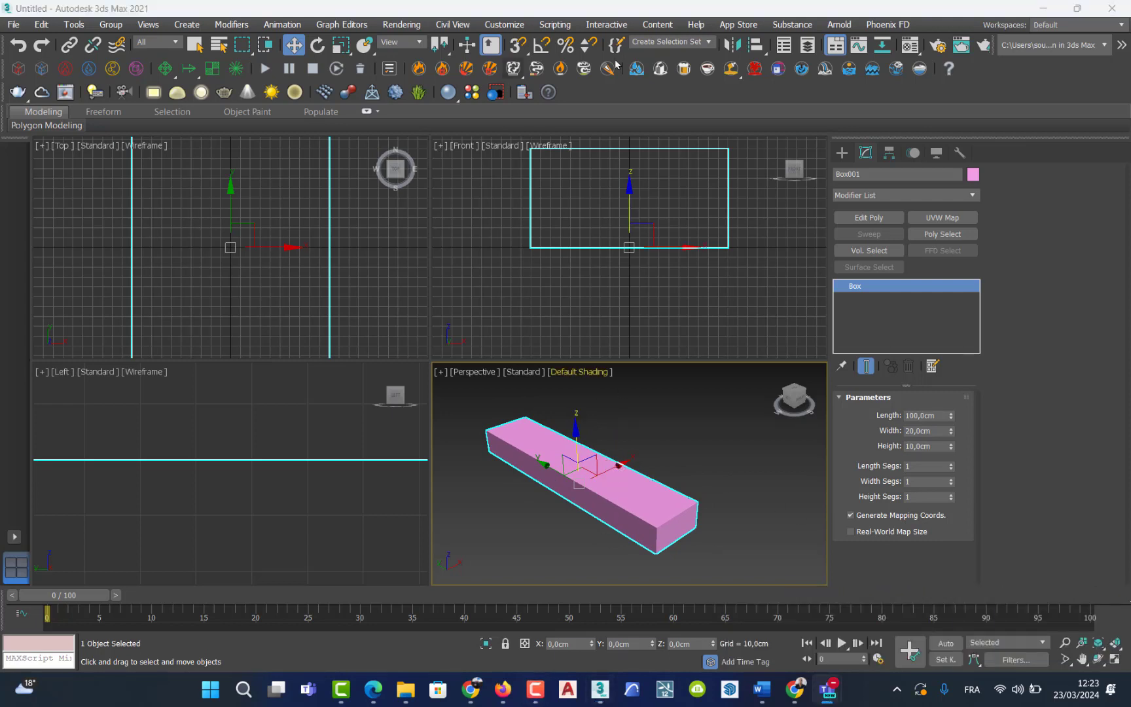
left_click(843, 155)
left_click(865, 152)
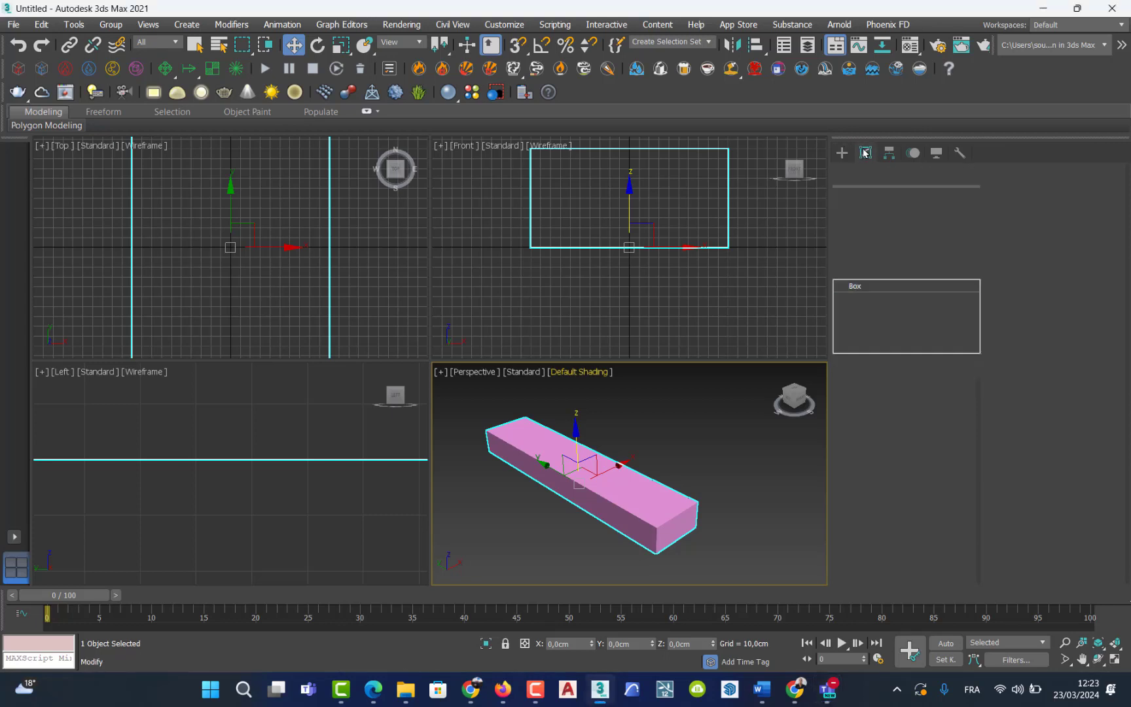
- Try creating a second box by keyboard entry at 100 × 20 × 20 cm on the origin, and undo it
left_click(841, 155)
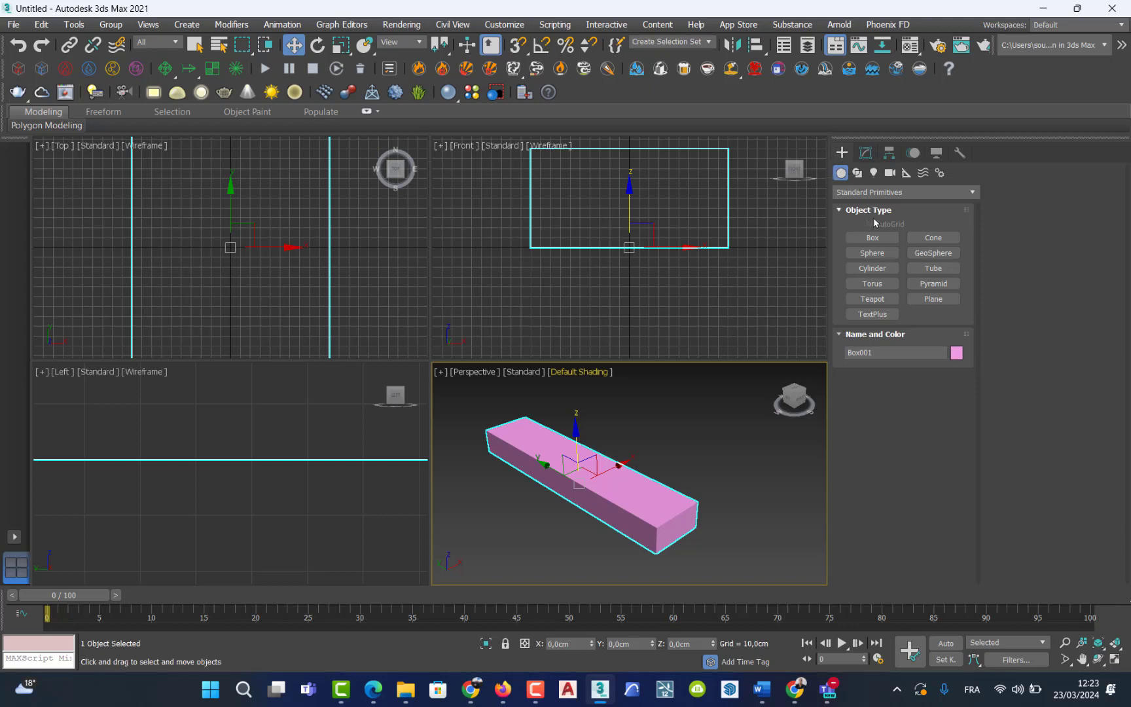
left_click(875, 240)
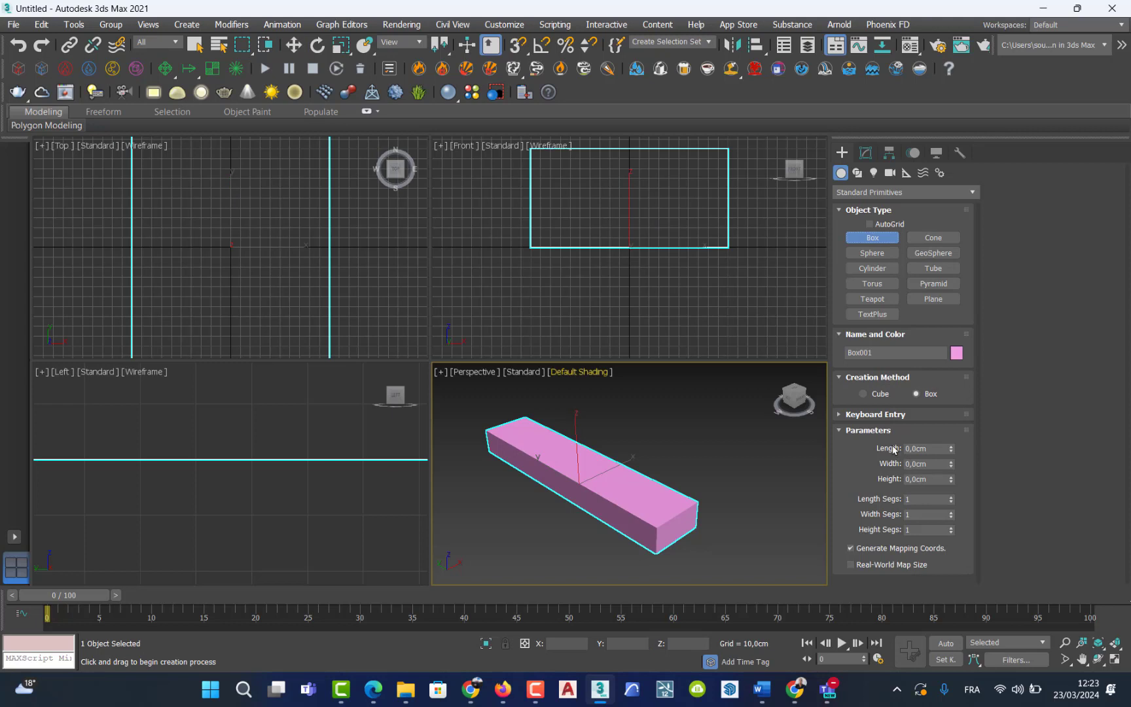
left_click(877, 414)
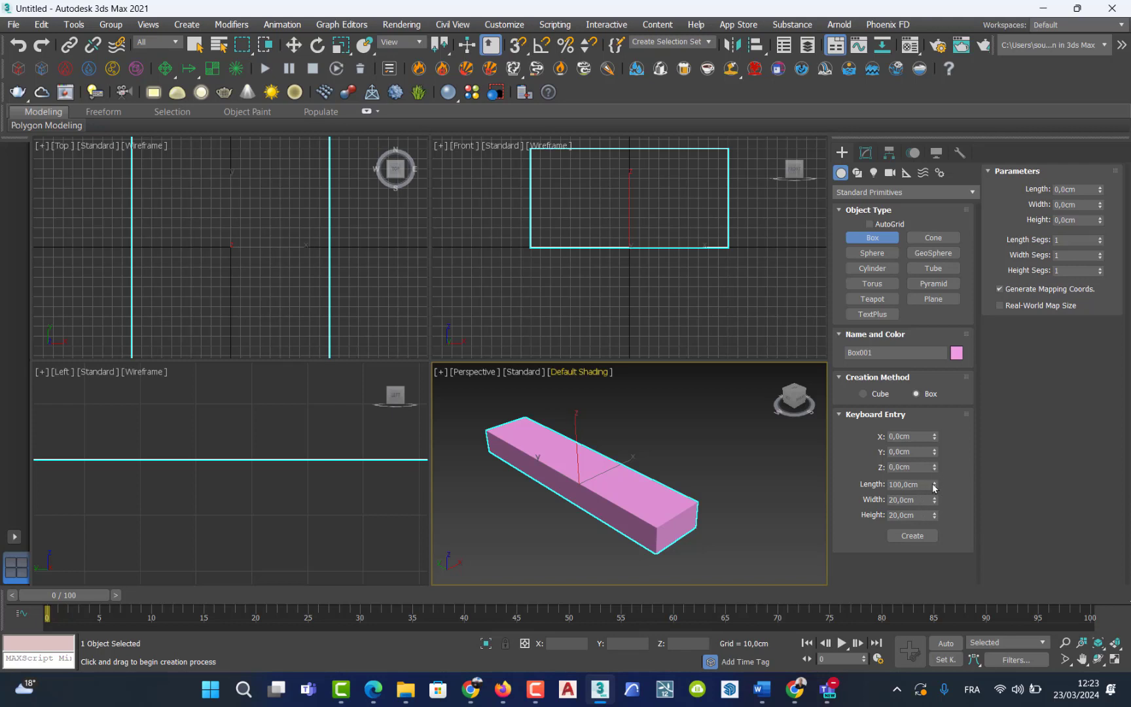
left_click(912, 535)
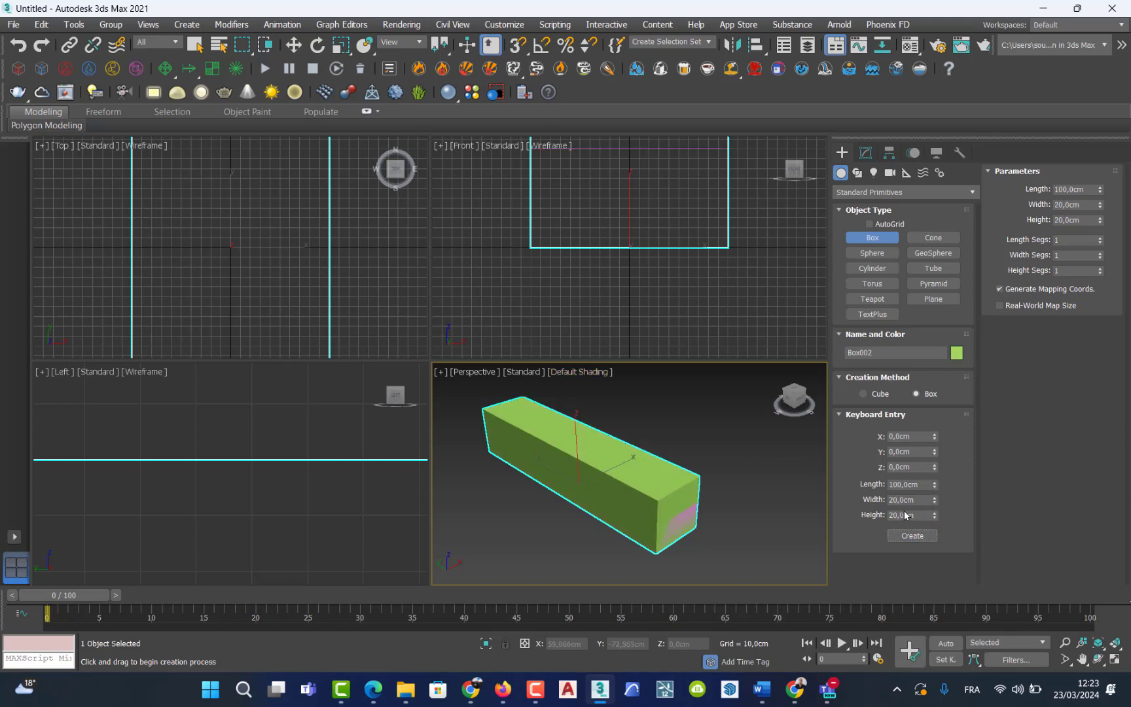
key("ctrl+z")
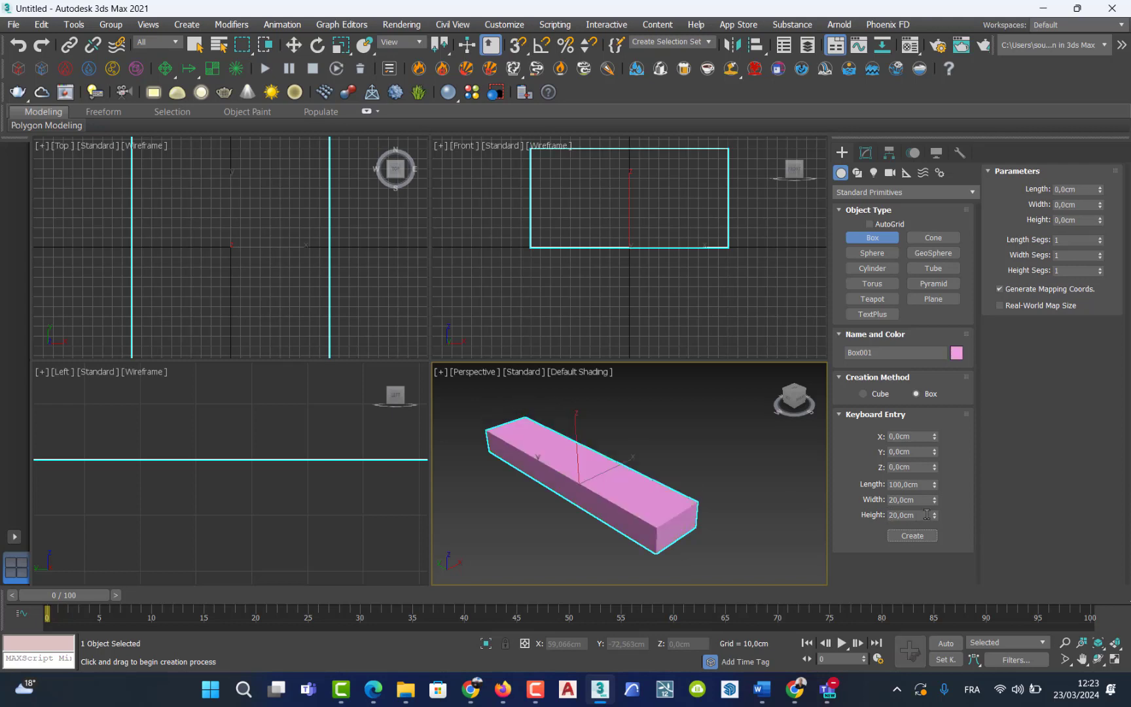
- Create a second box by keyboard entry, 100 × 20 × 10 cm, positioned at X 0, Y 20 and Z 10 cm
left_click(926, 515)
type("10")
left_click_drag(925, 435, 876, 435)
type("2")
left_click(906, 467)
left_click(919, 450)
type("20")
left_click(926, 435)
type("0")
left_click(907, 539)
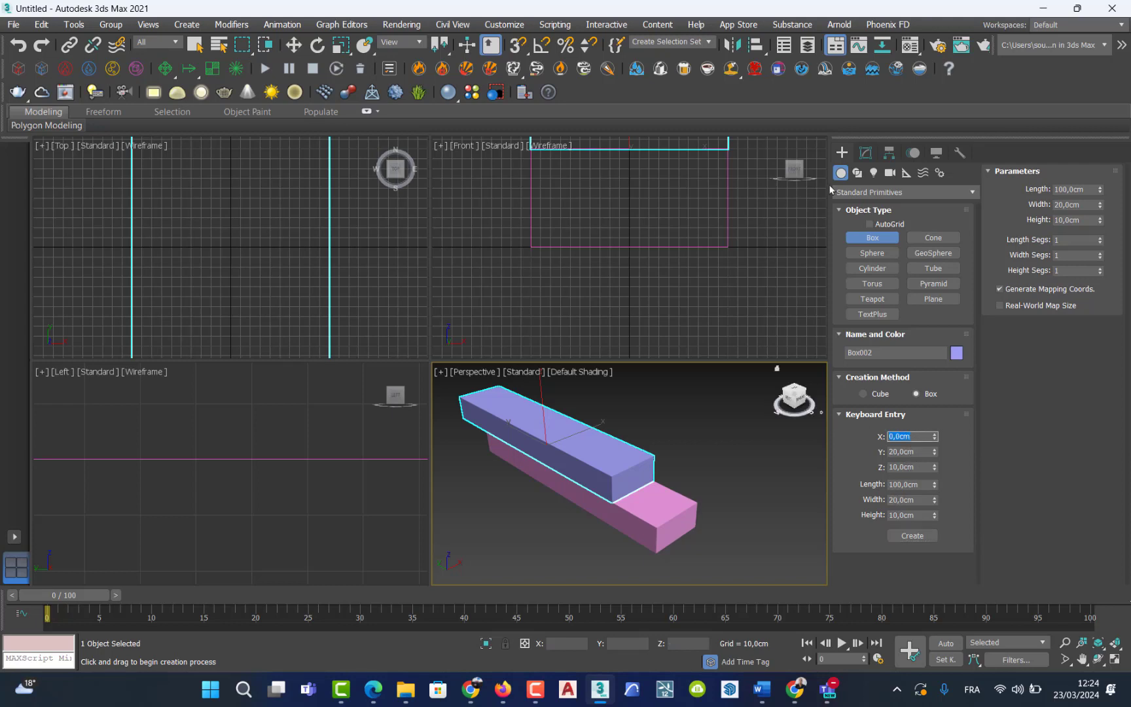
- Select the lower and upper boxes alternately to compare their dimensions and X, Y, Z position coordinates
left_click(865, 153)
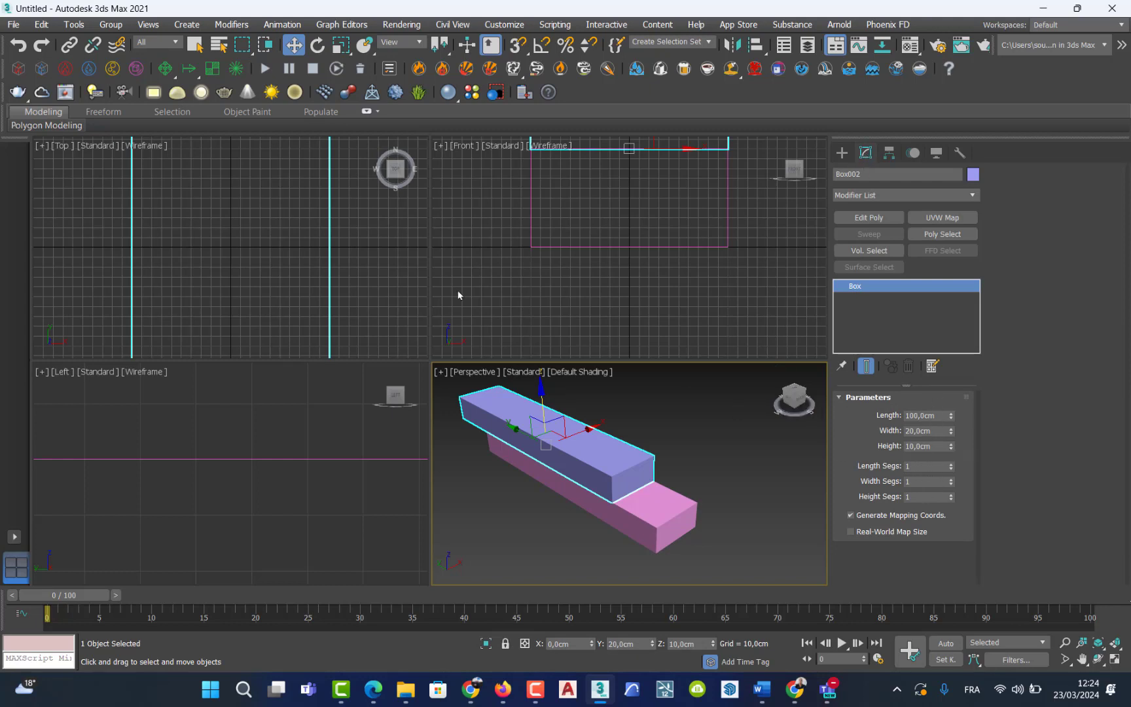
left_click(762, 479)
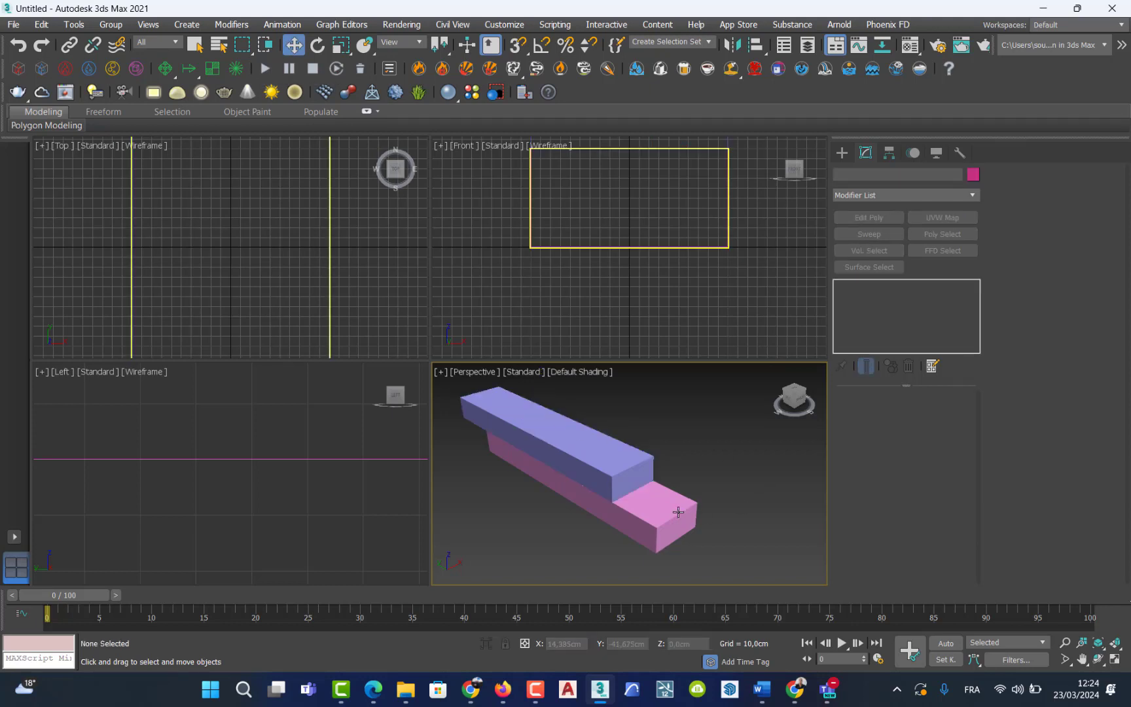
left_click(663, 513)
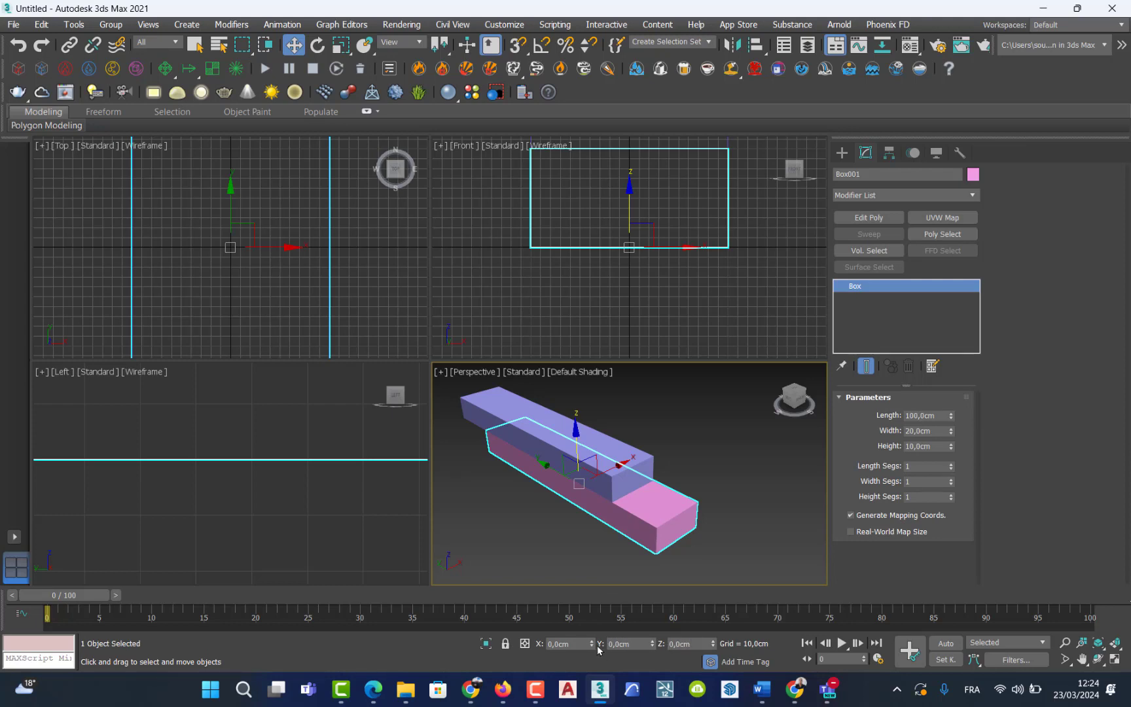
left_click(644, 461)
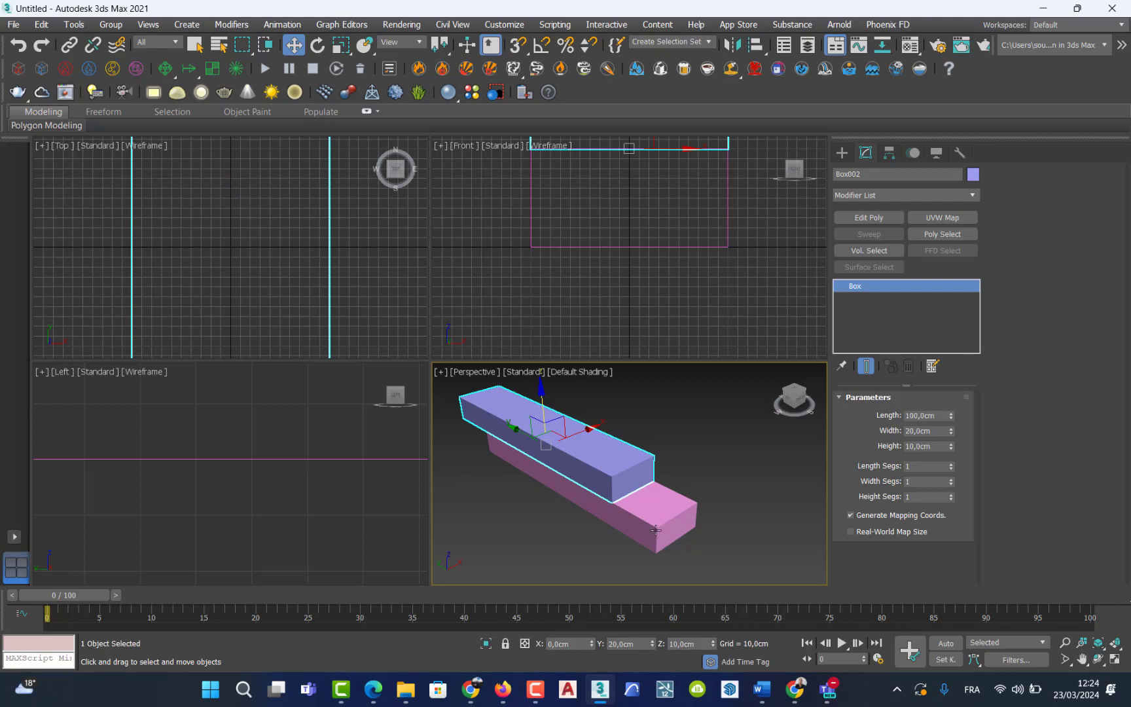
left_click(584, 472)
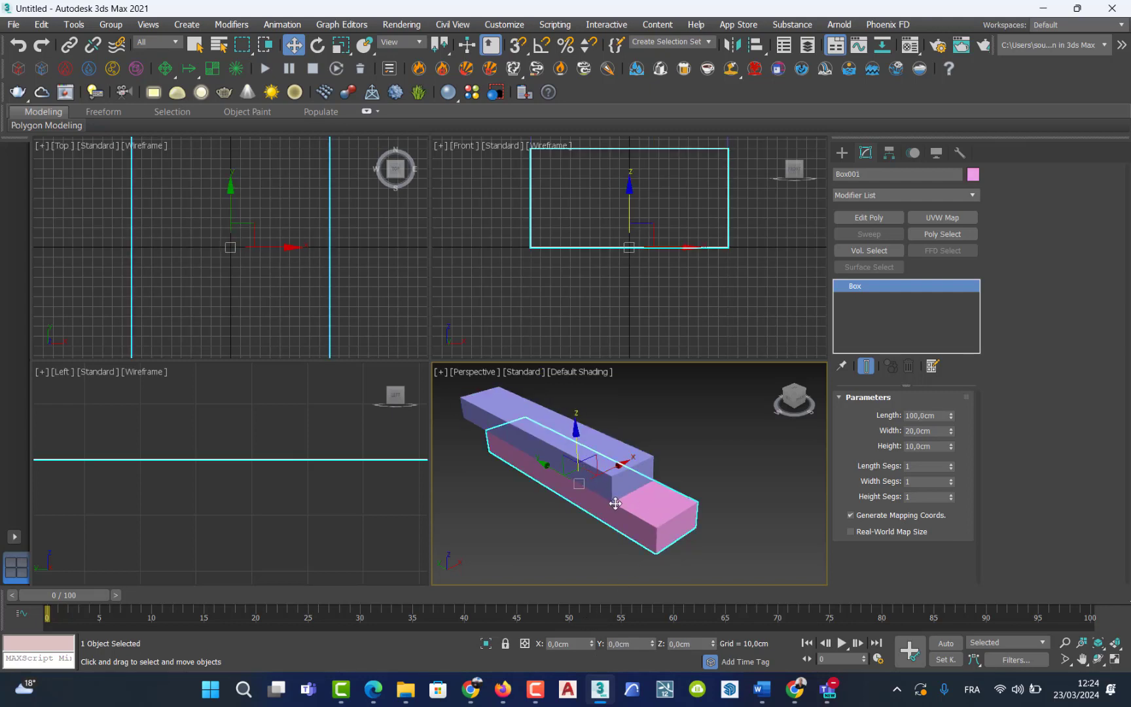
- Move the upper box by coordinates to X 20 cm and Y 0 cm
left_click(638, 466)
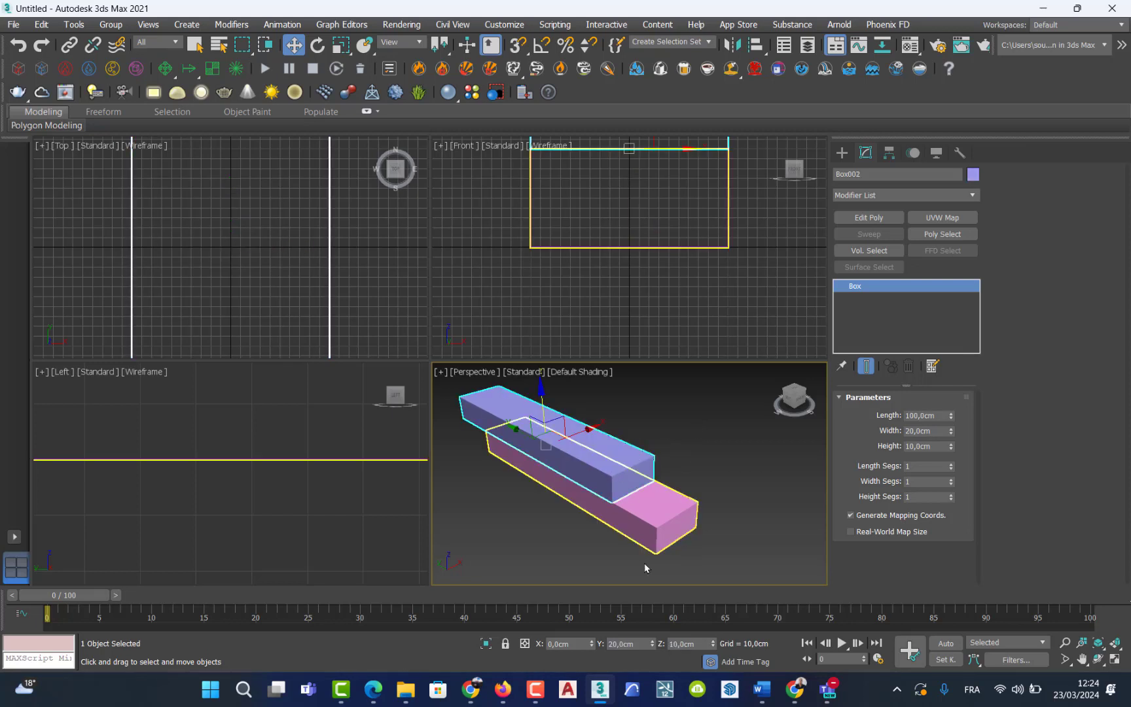
left_click(583, 644)
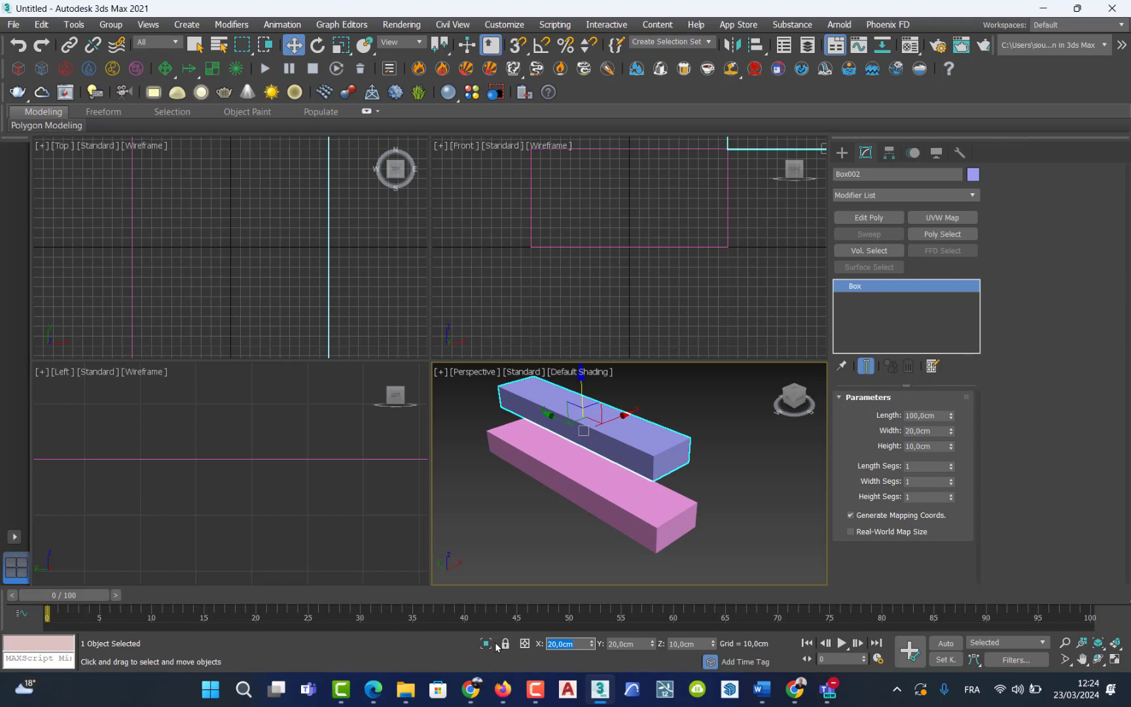
left_click(639, 644)
type("0")
key("Return")
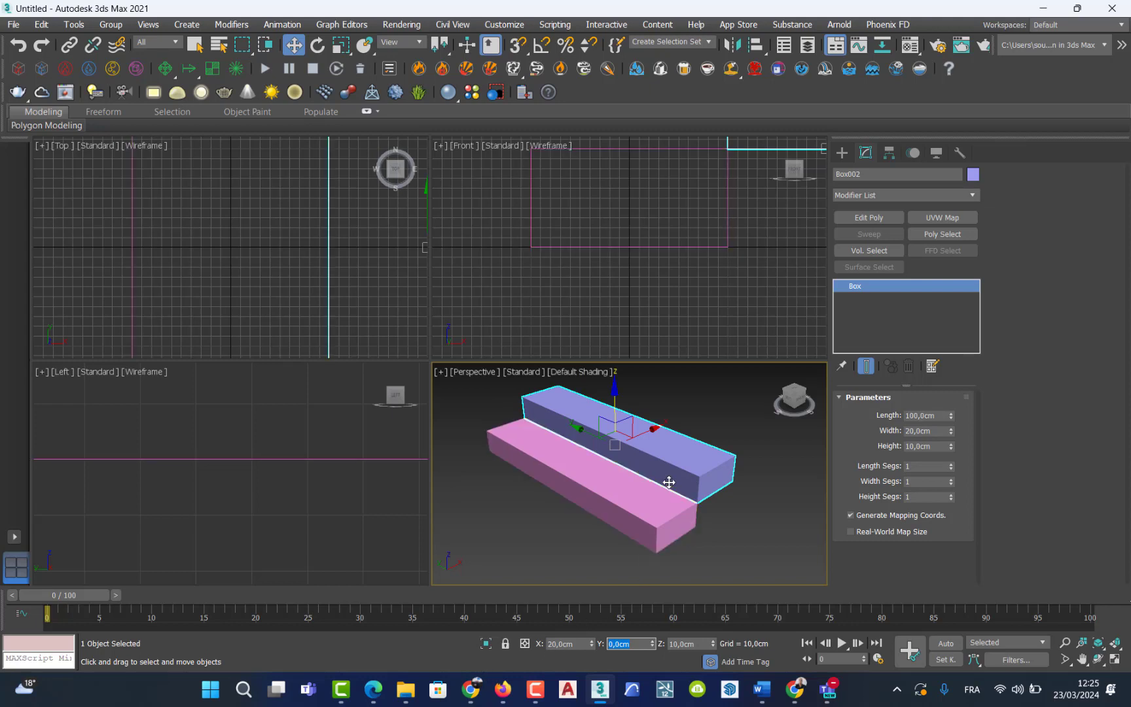
middle_click_drag(669, 482, 585, 527)
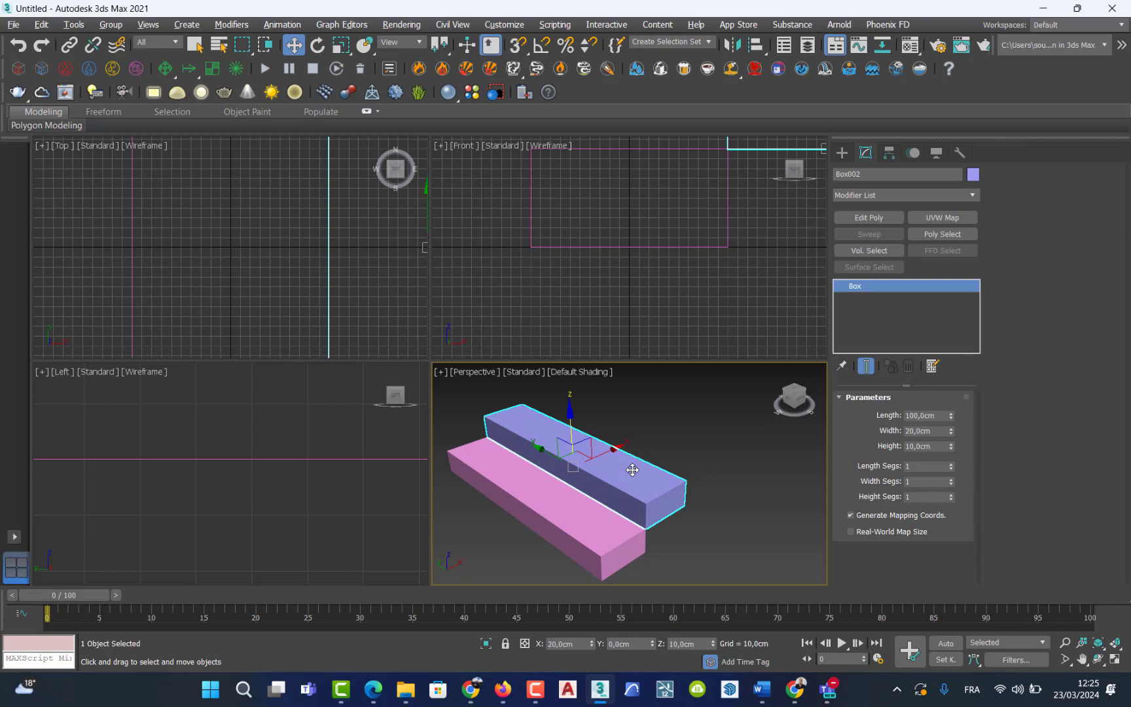
- Clone the upper box in place as an independent Copy
middle_click_drag(632, 470, 593, 463, "alt")
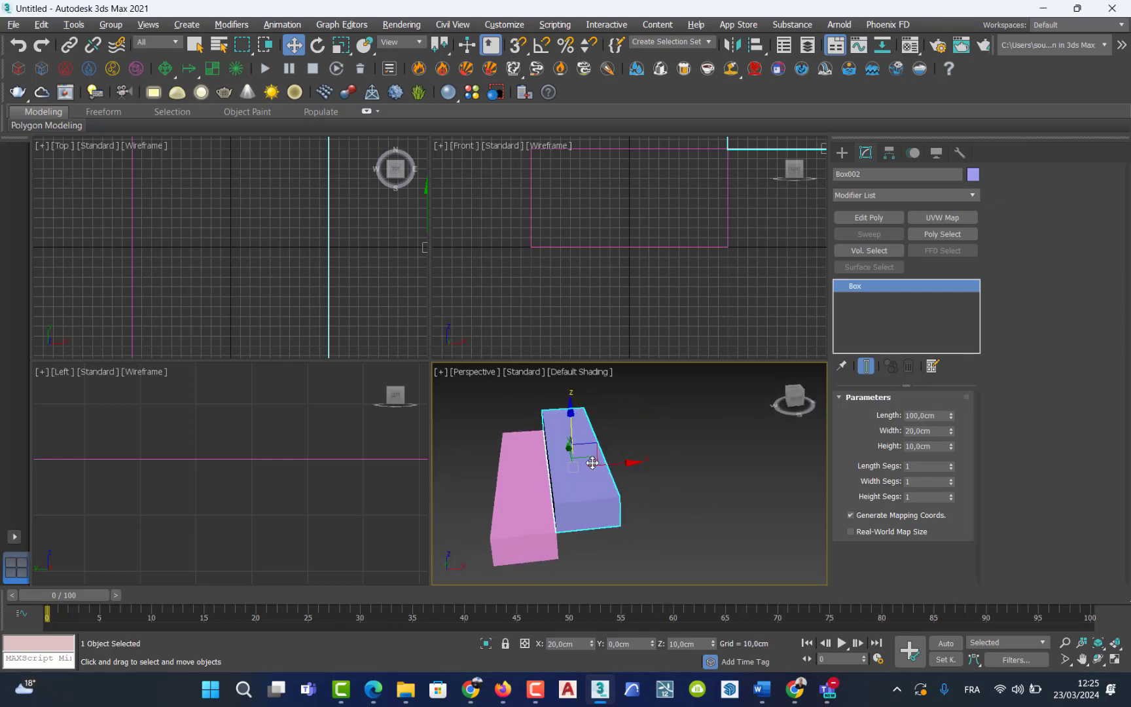
left_click(640, 566)
left_click(547, 458)
key("ctrl+v")
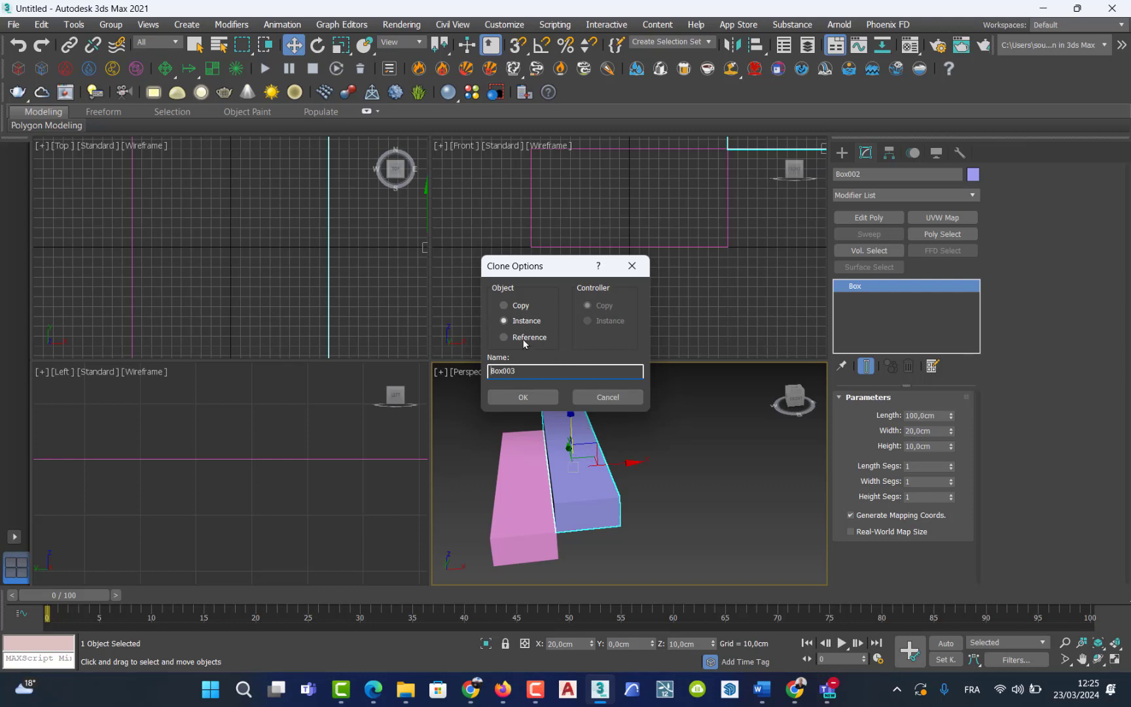
left_click(504, 303)
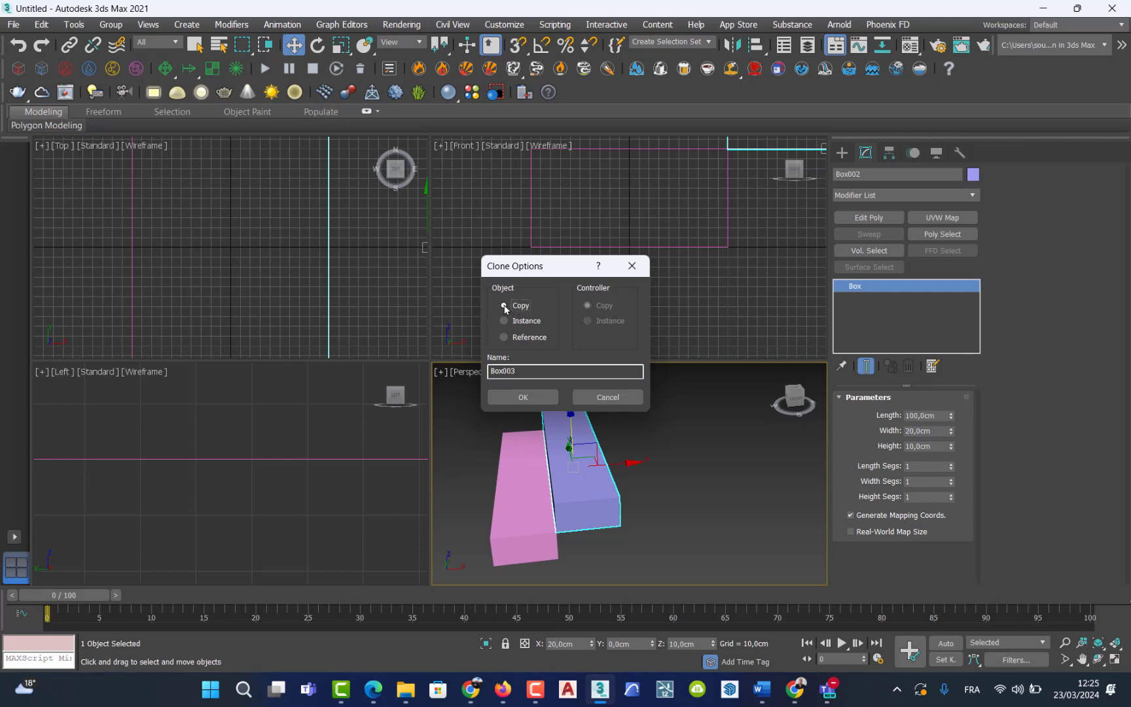
left_click(524, 396)
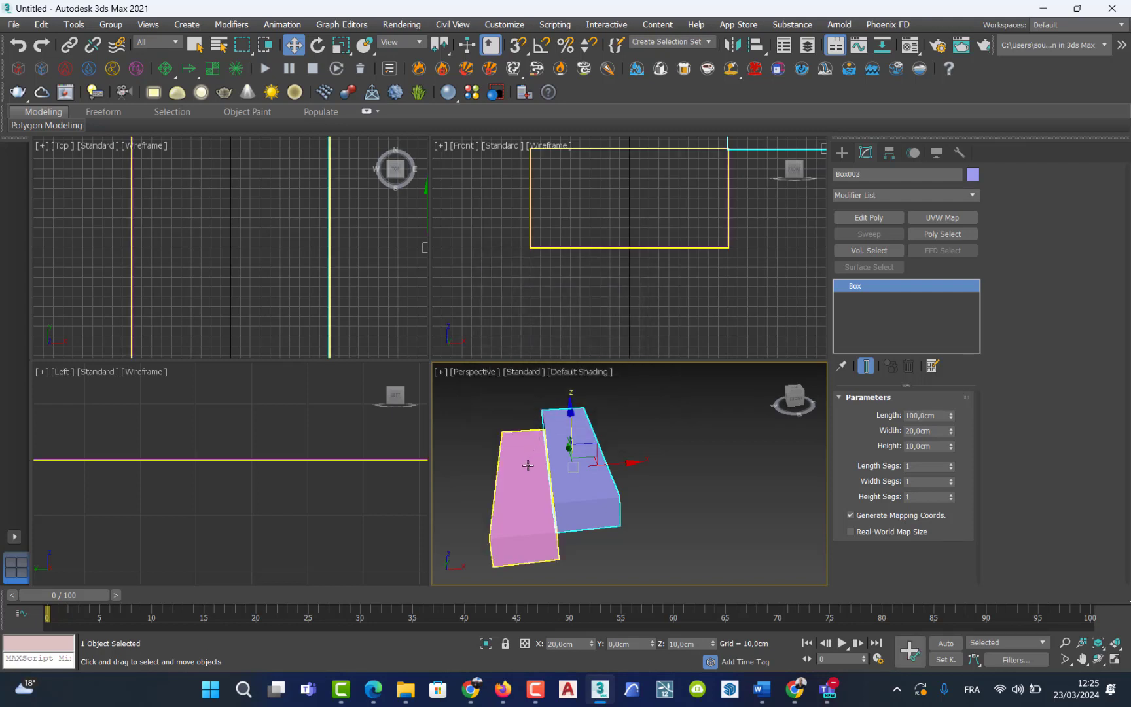
middle_click_drag(572, 476, 590, 480)
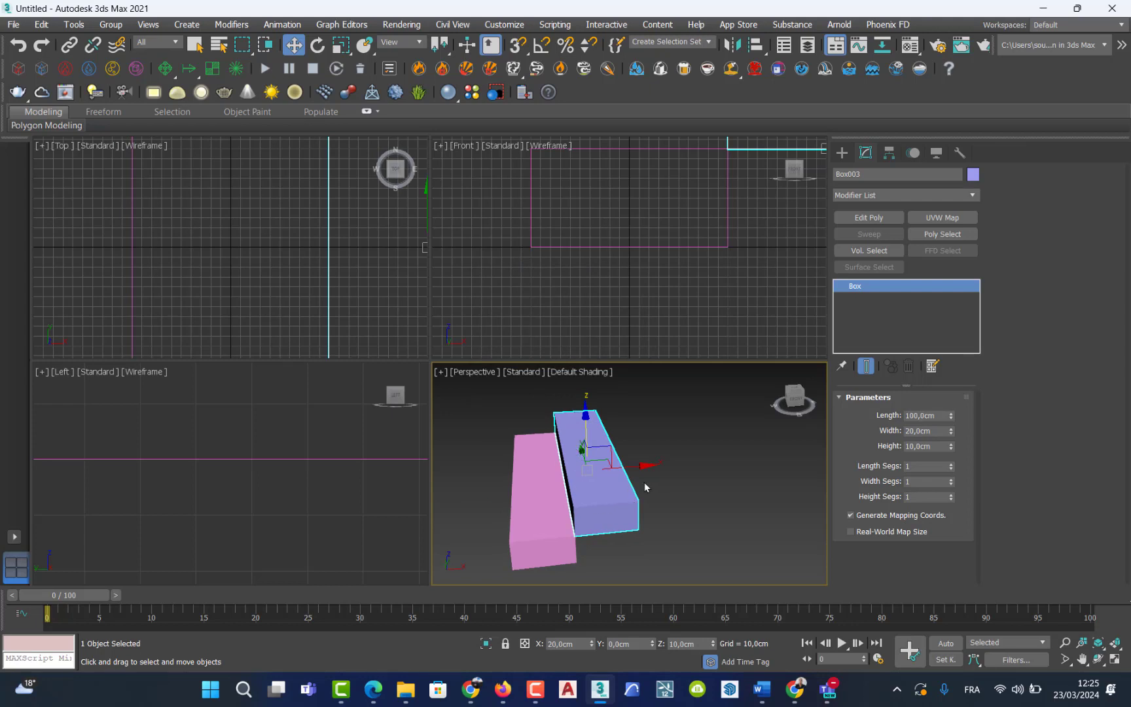
- Move the cloned box by coordinates to X 40 cm and Z 20 cm to form the third stair step
left_click_drag(641, 463, 713, 446, "shift")
right_click(712, 446)
double_click(583, 643)
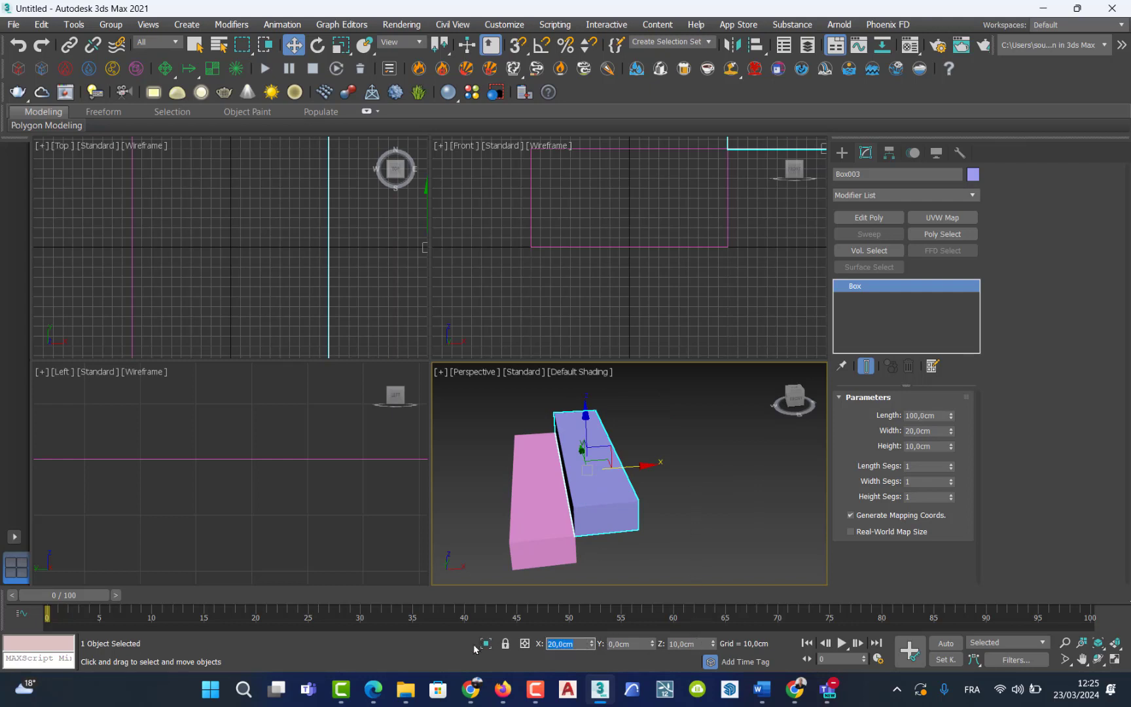
type("40")
key("Return")
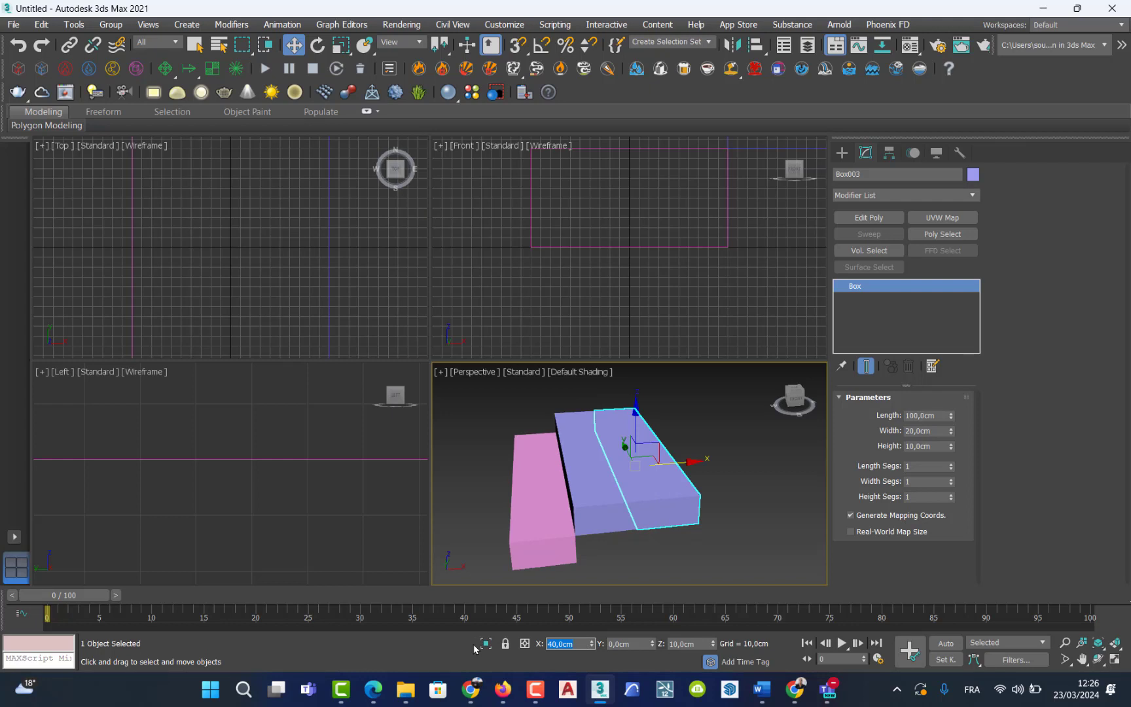
double_click(699, 643)
mouse_move(507, 690)
type("20")
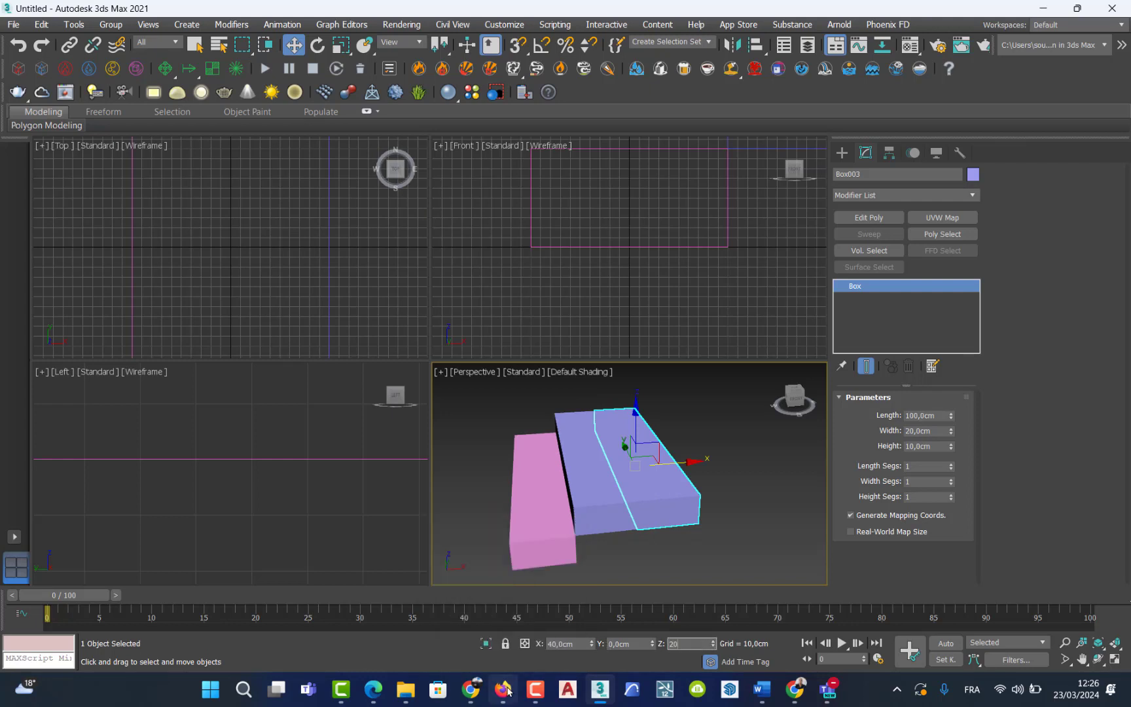
key("Return")
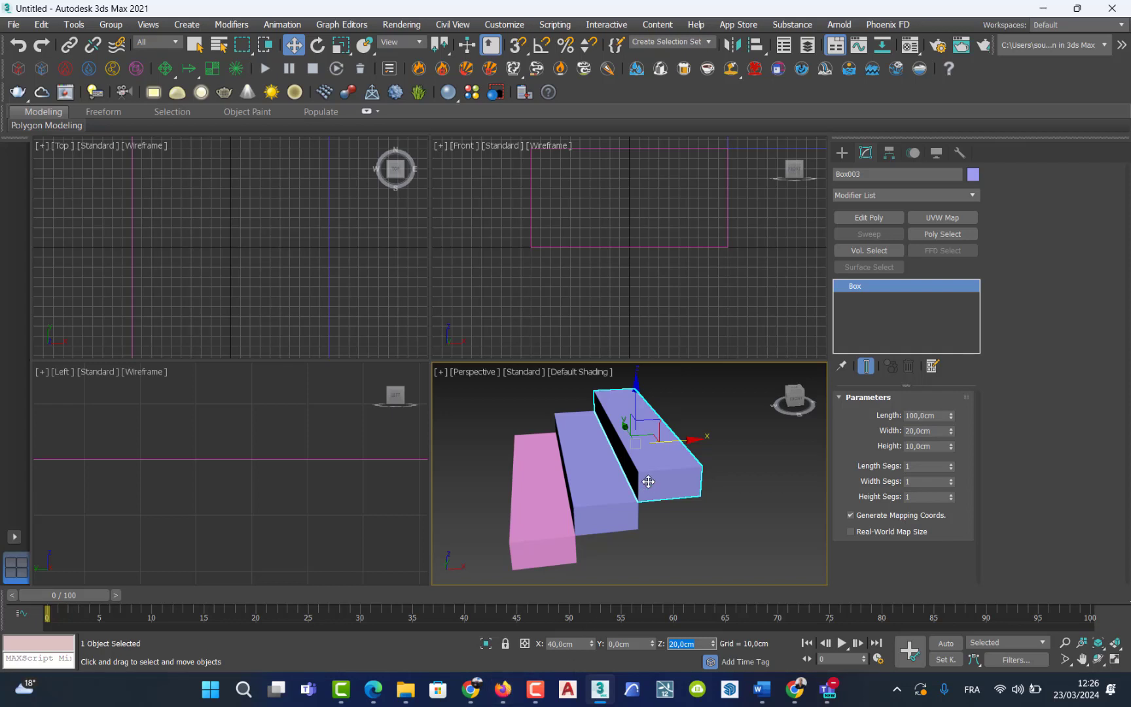
middle_click_drag(648, 482, 645, 517)
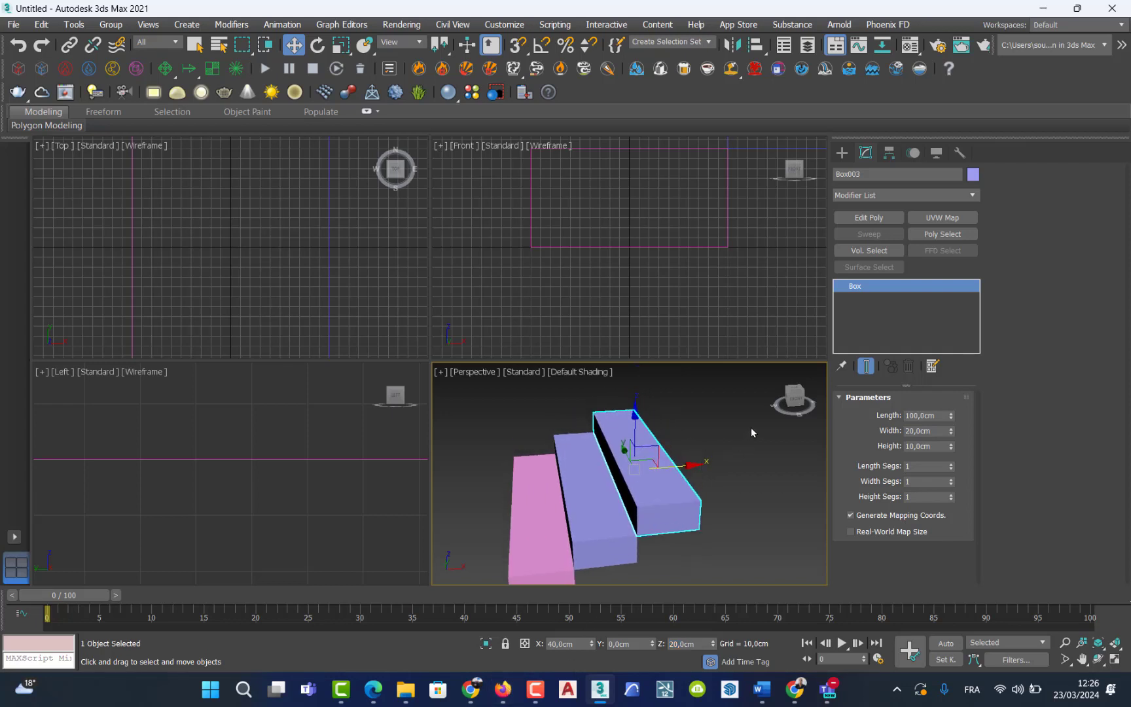
middle_click_drag(639, 480, 634, 471)
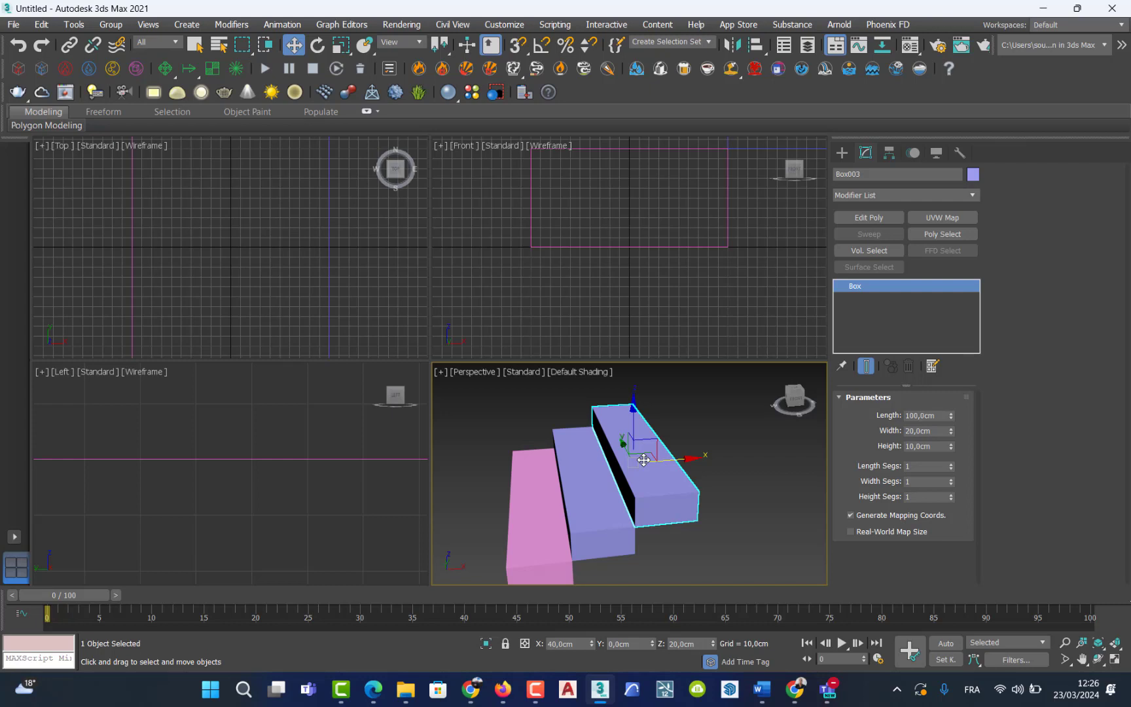
- Maximize the Perspective viewport to inspect the three stepped boxes, and restore the four-viewport layout
key("alt+w")
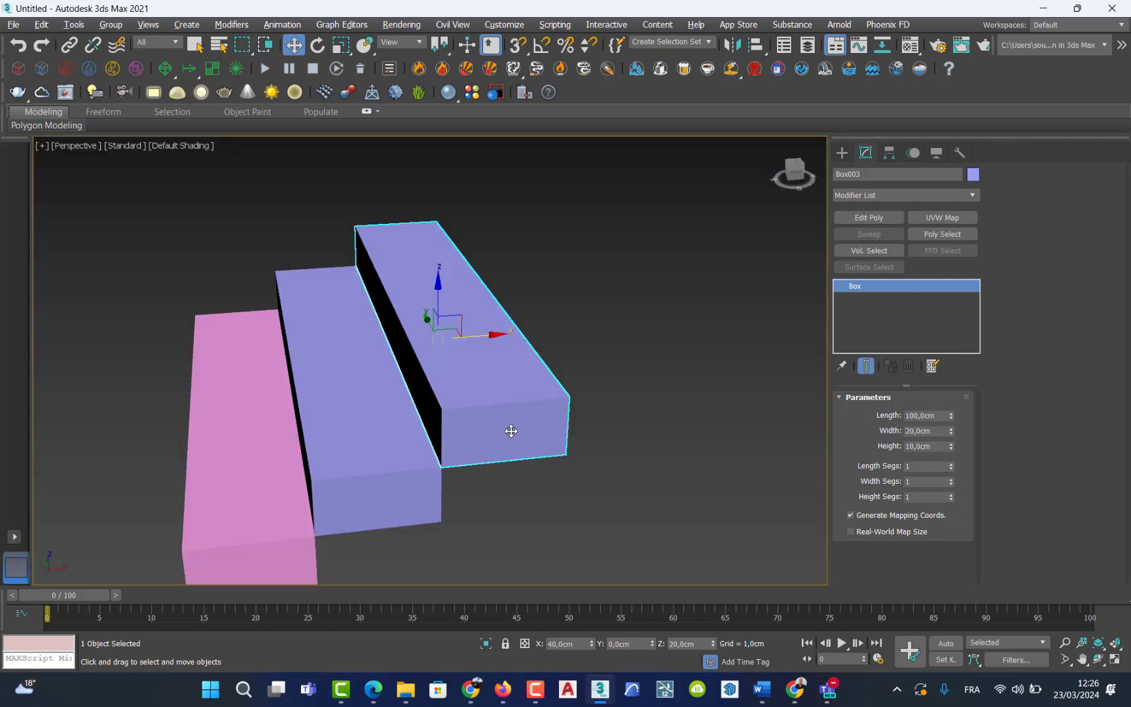
key("alt+w")
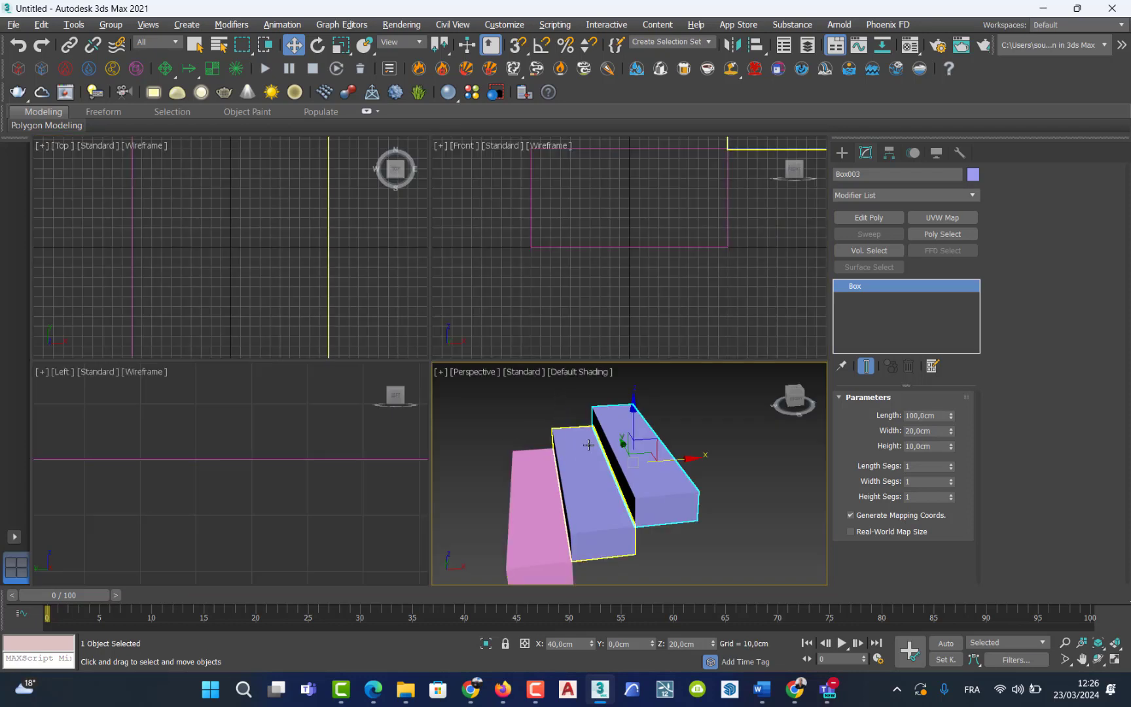
mouse_move(589, 439)
middle_mouse_down()
mouse_move(591, 429)
mouse_move(598, 446)
middle_mouse_up()
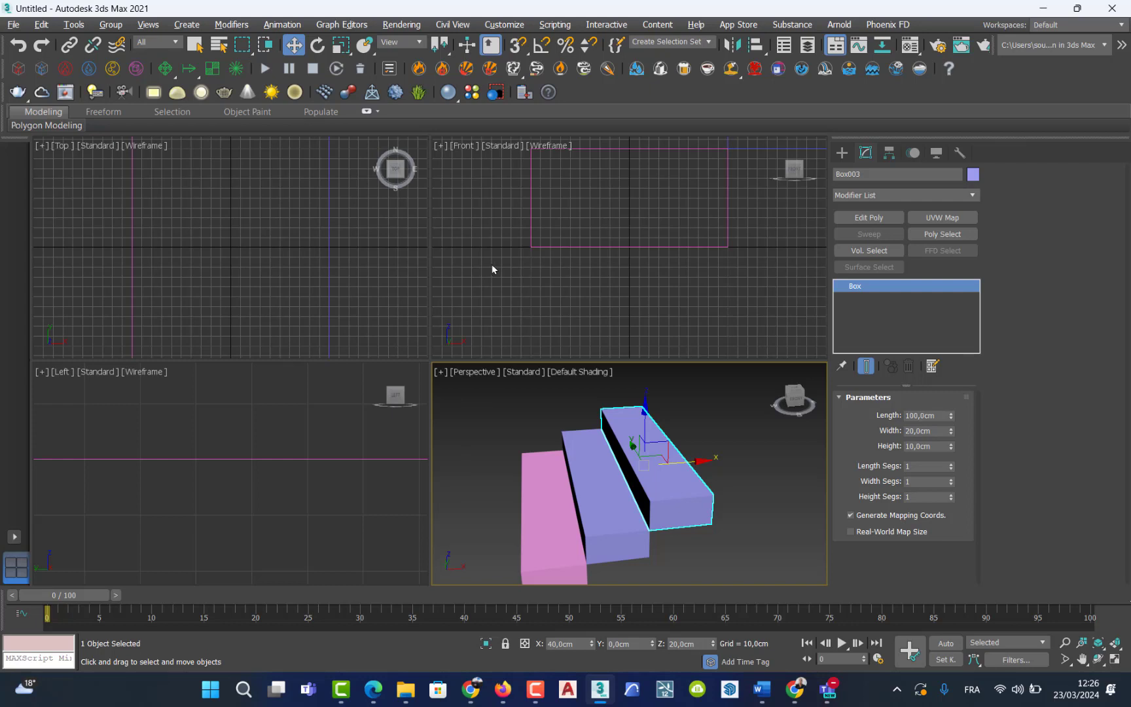
- Activate the Front, Top, Left and Perspective viewports in turn while keeping the highest box selected
middle_click(512, 305)
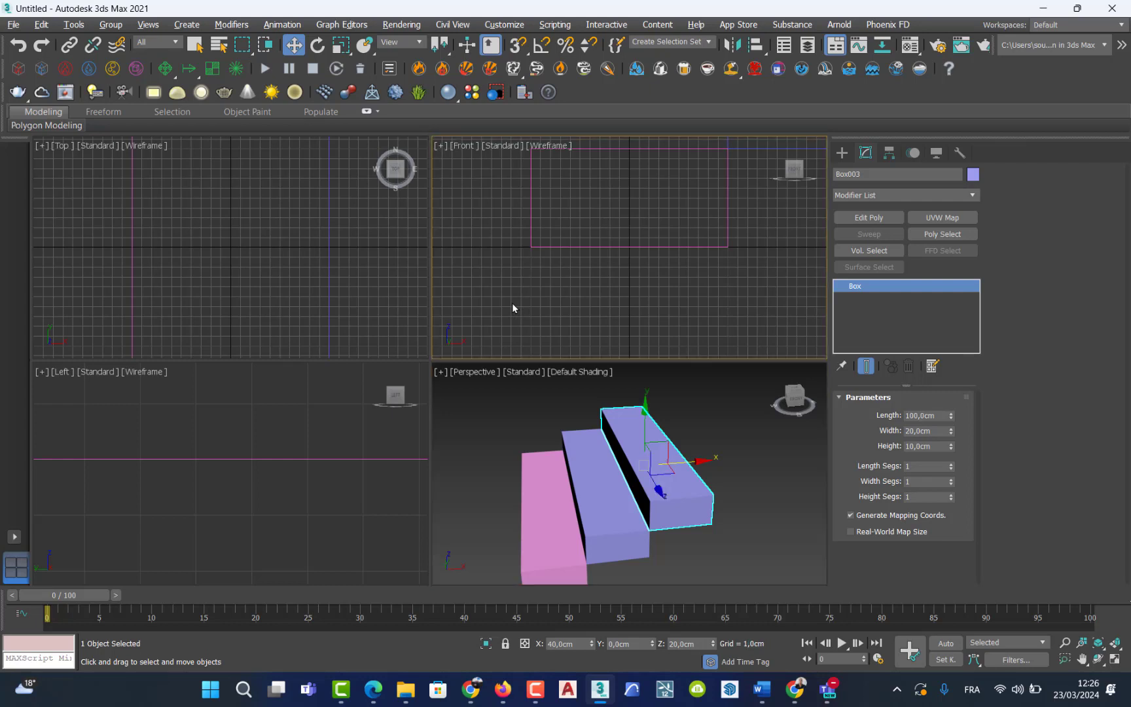
right_click(349, 291)
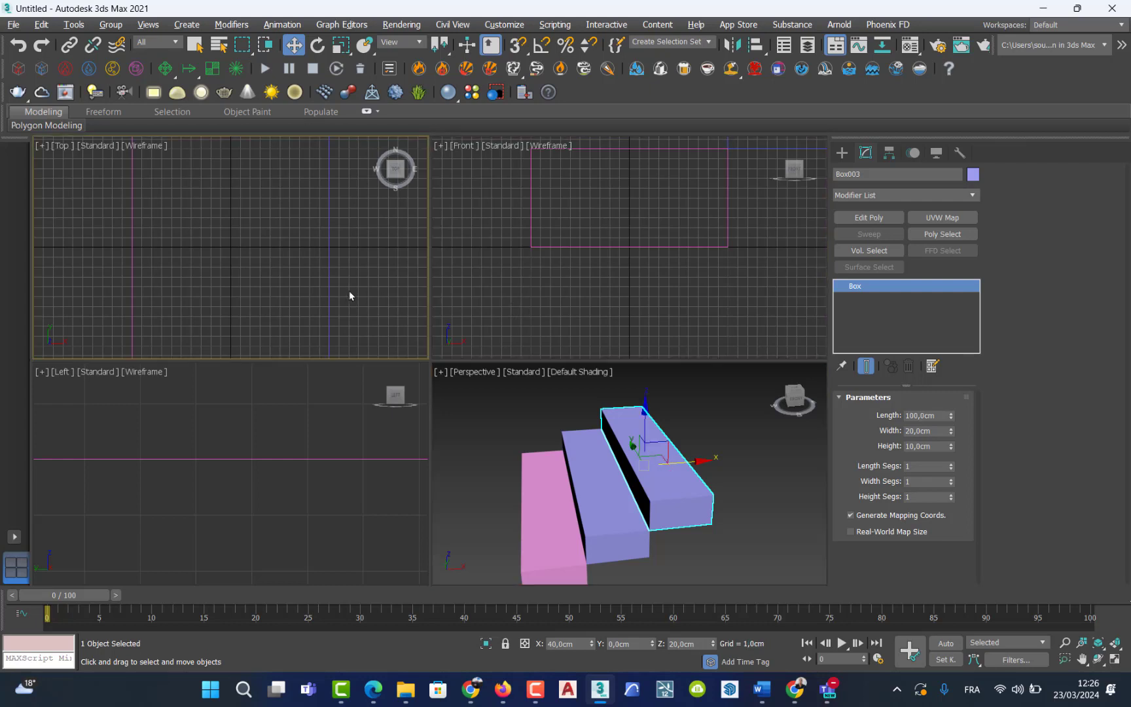
right_click(314, 448)
right_click(484, 456)
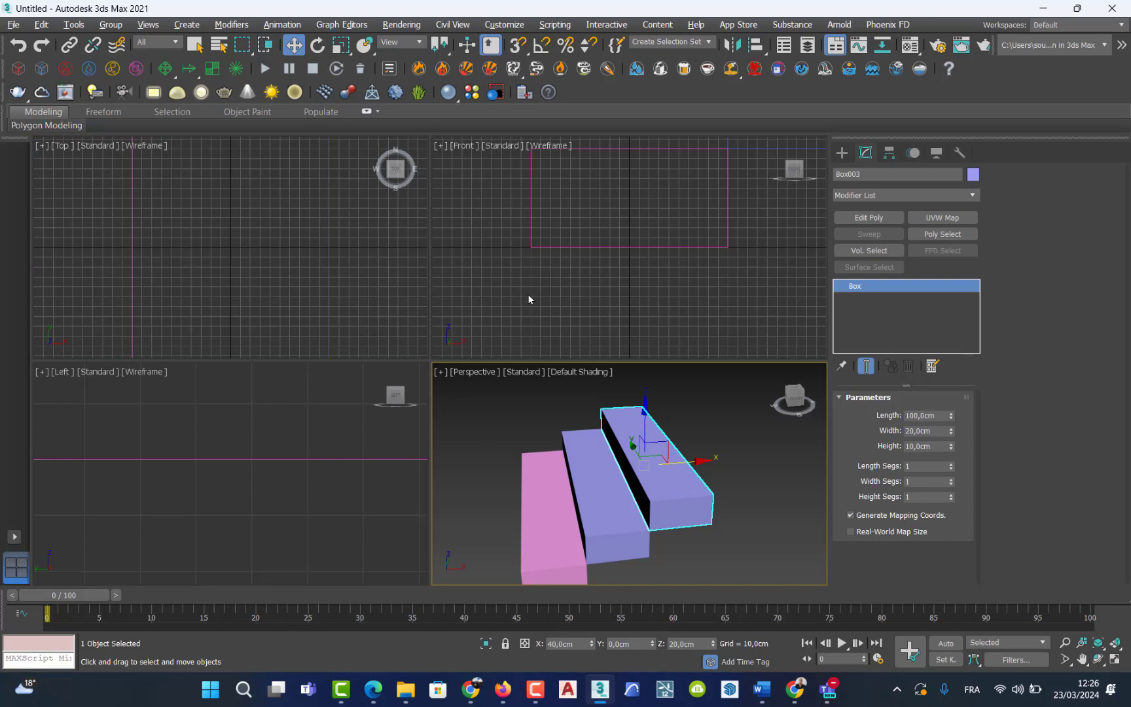
- Clear the selection from the Front viewport, reselect the highest box in Perspective, and activate the Front viewport with it still selected
left_click(522, 261)
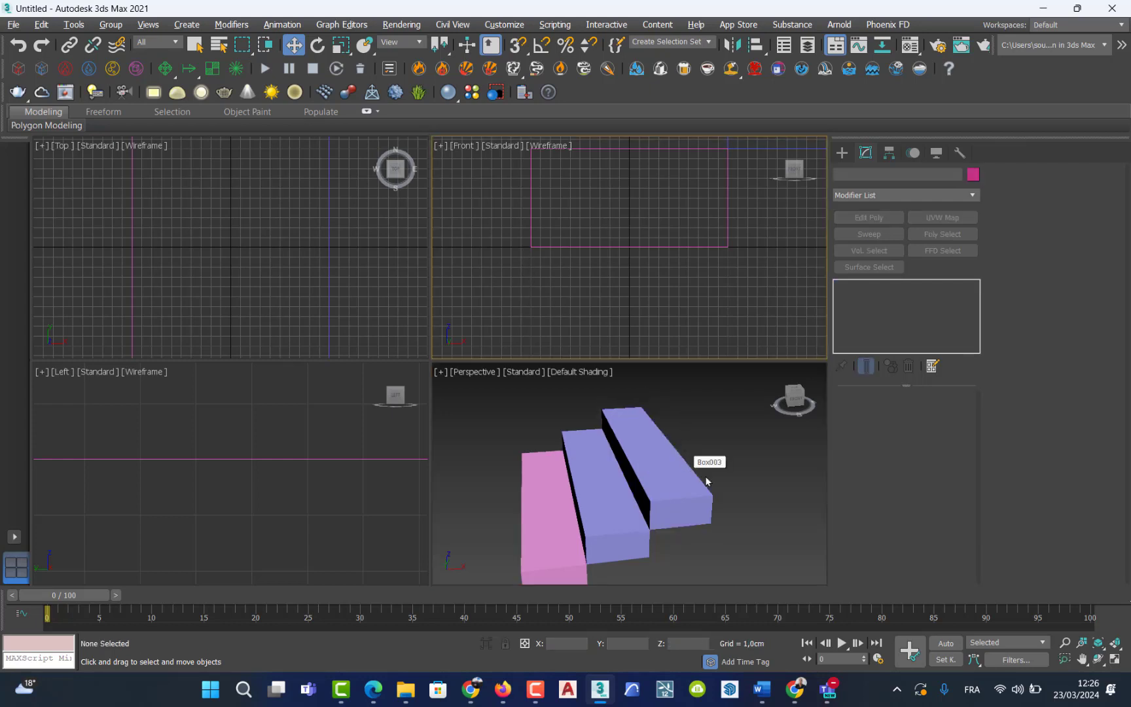
left_click(650, 476)
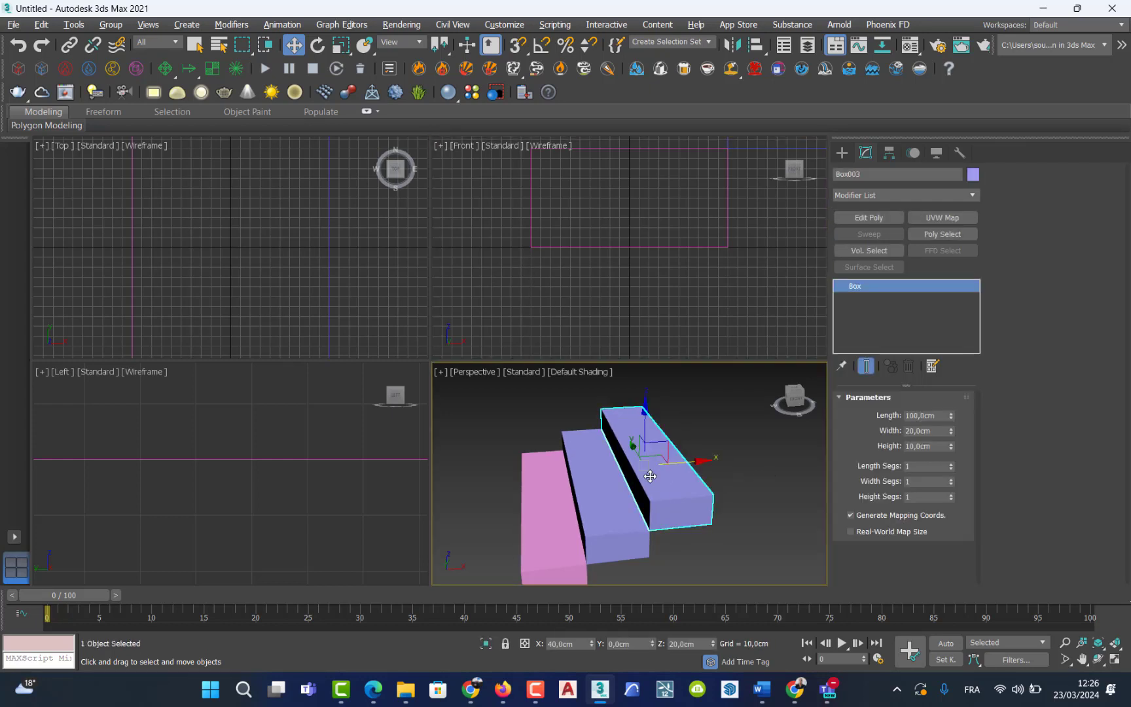
middle_click(570, 275)
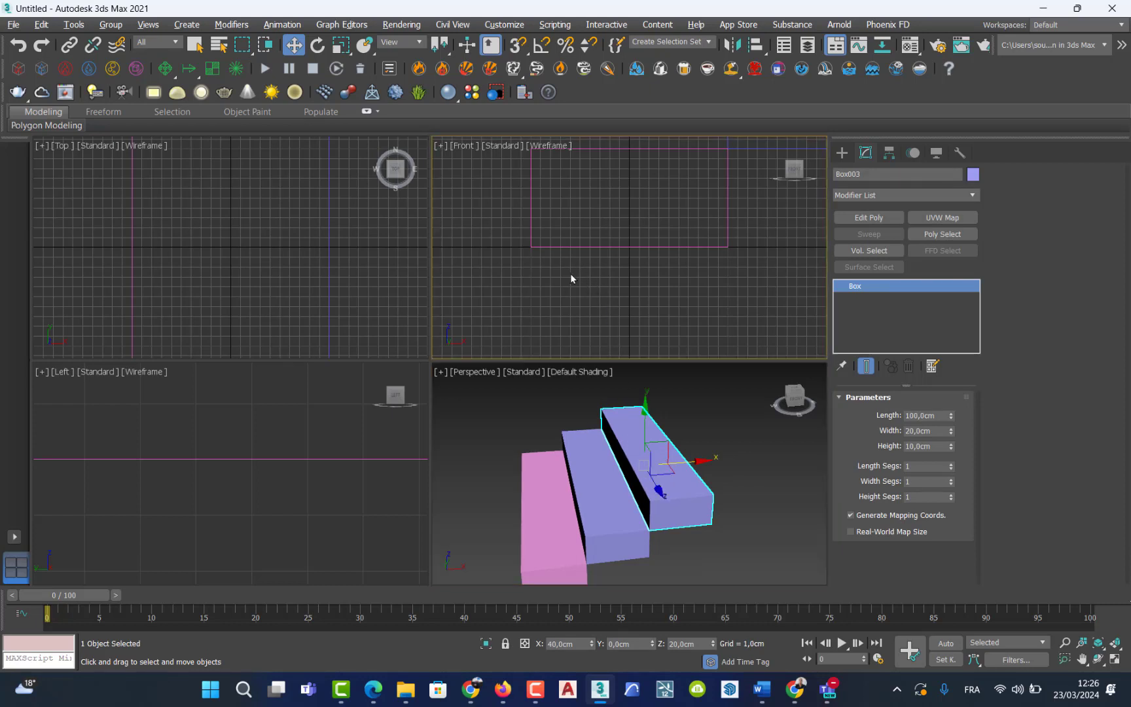
- Examine the stepped arrangement of the boxes in the Front viewport and from another angle in the Perspective viewport
middle_click_drag(556, 253, 556, 270)
scroll(556, 270, "down", 5)
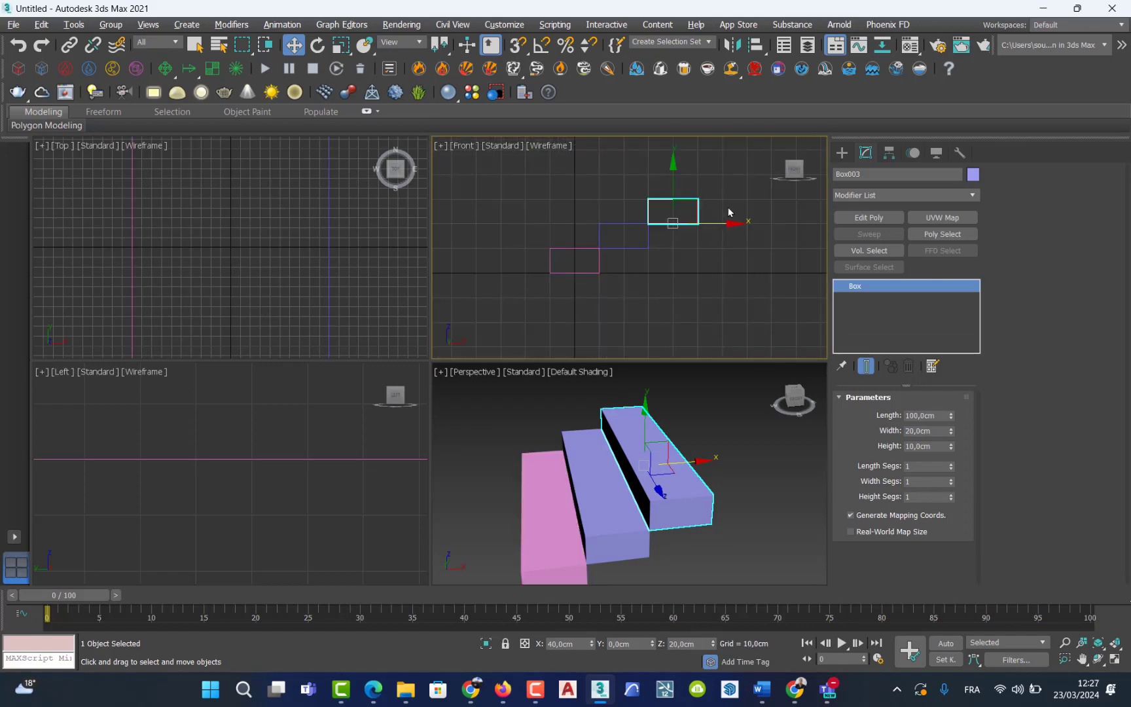
middle_click_drag(673, 216, 625, 241)
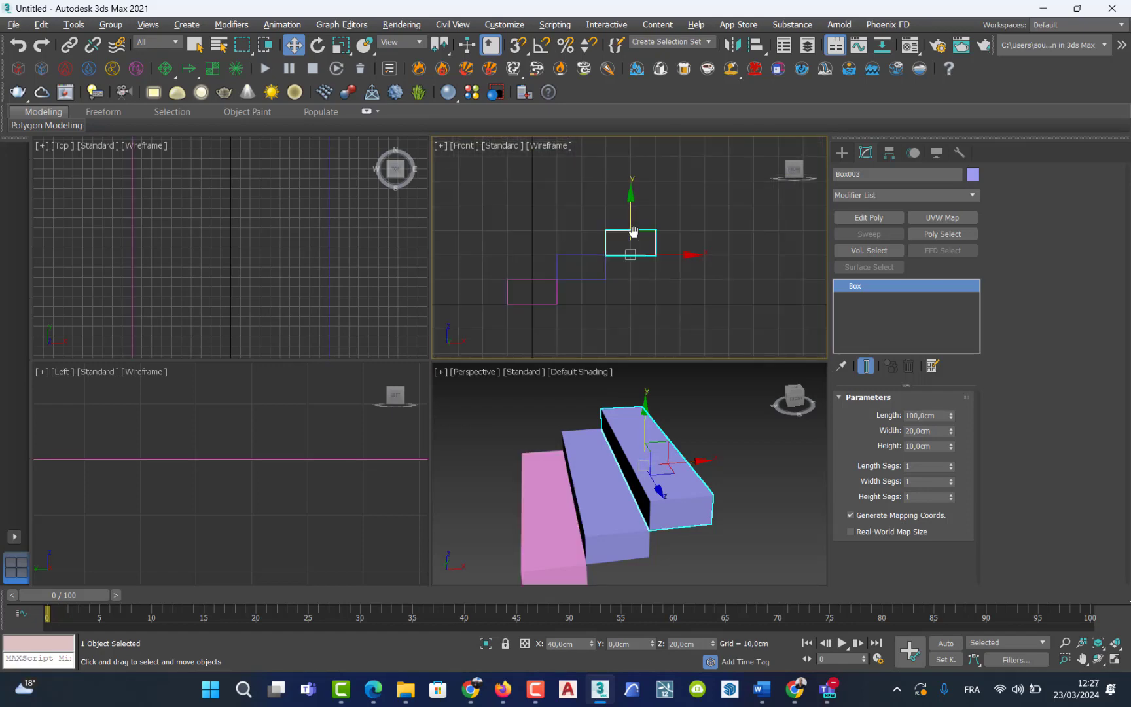
scroll(629, 239, "up", 4)
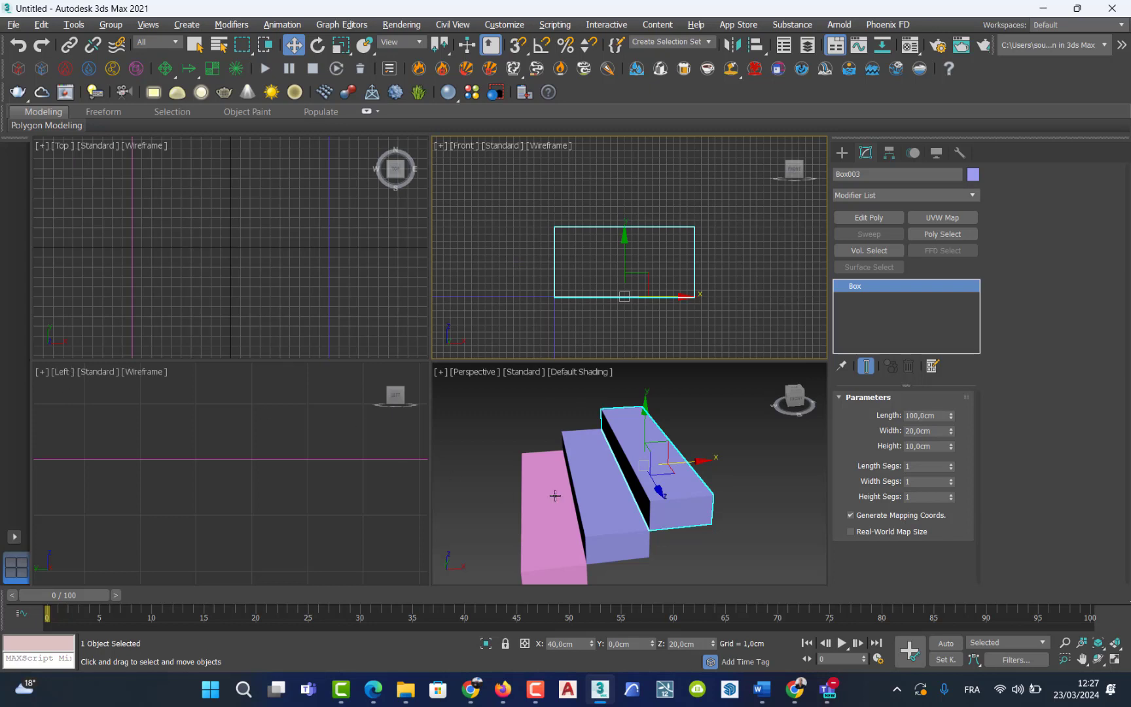
middle_click_drag(618, 450, 634, 449)
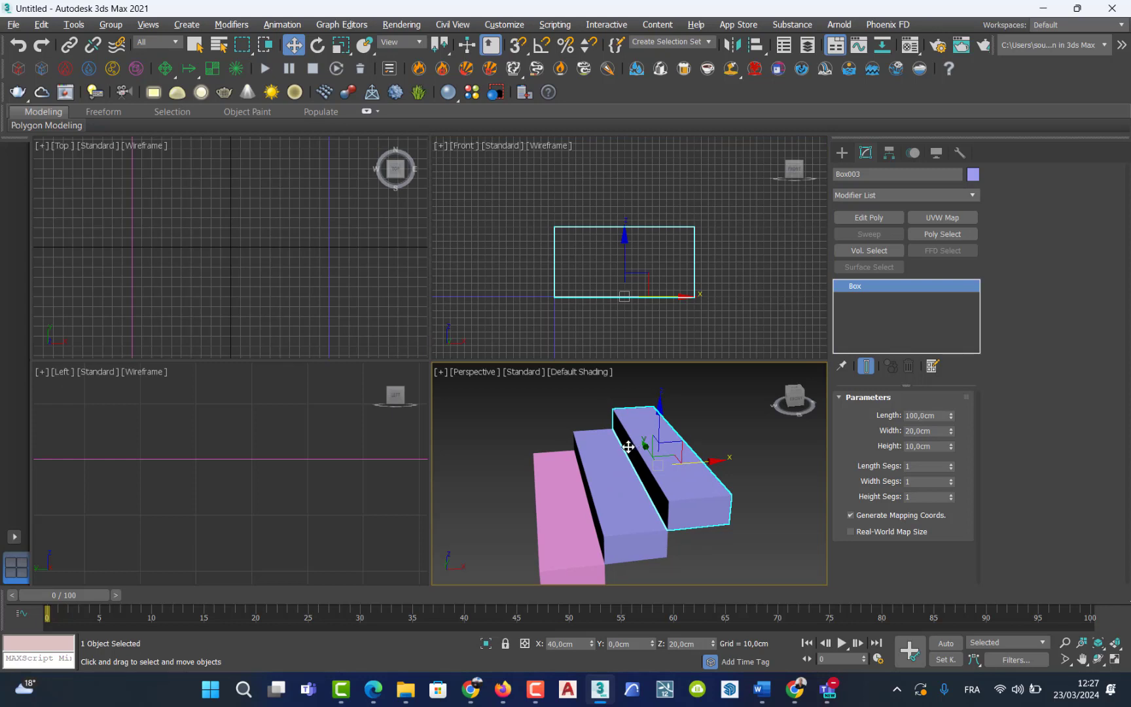
middle_click_drag(633, 449, 599, 446, "alt")
middle_click(542, 254)
middle_click_drag(543, 253, 547, 255)
middle_click_drag(271, 268, 271, 292)
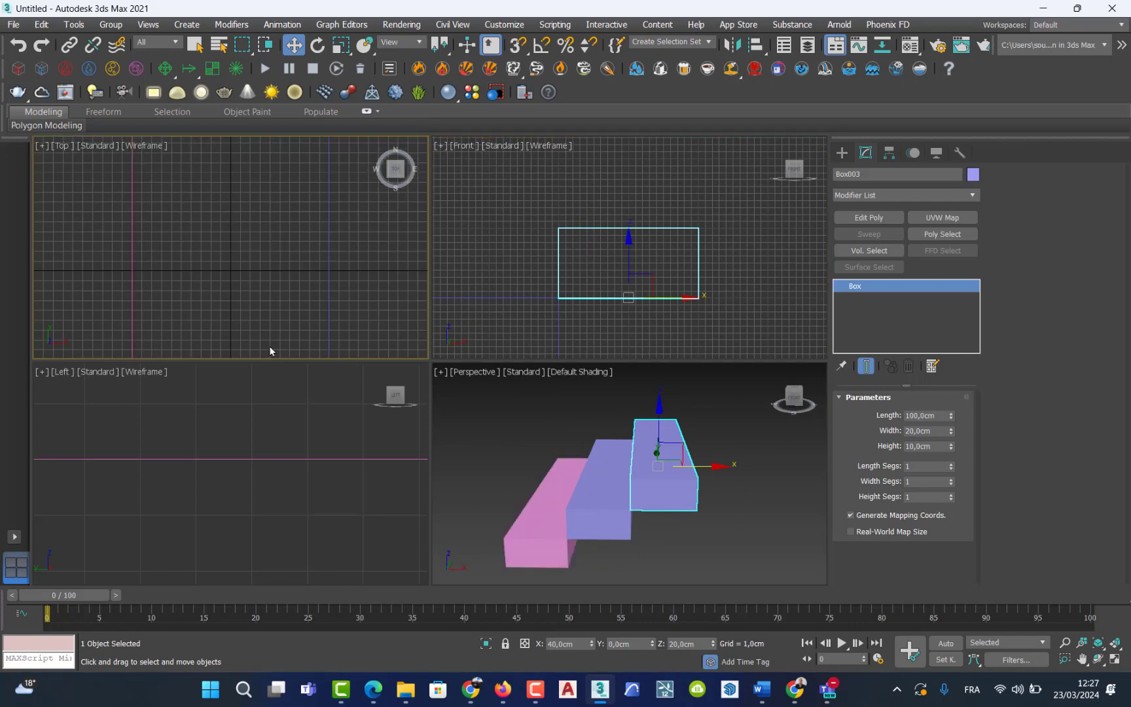
- Frame the boxes in the Left, Top and Front viewports to examine their arrangement from each side
middle_click_drag(189, 466, 189, 490)
scroll(189, 490, "down", 4)
scroll(189, 489, "down", 5)
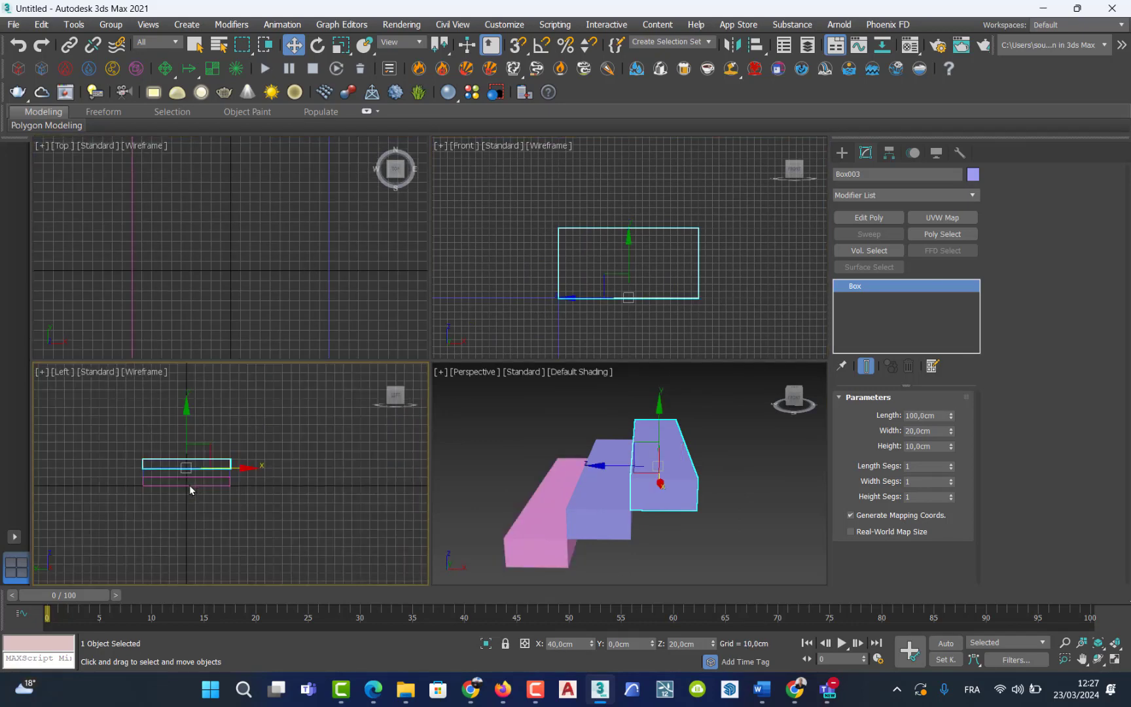
middle_click(238, 226)
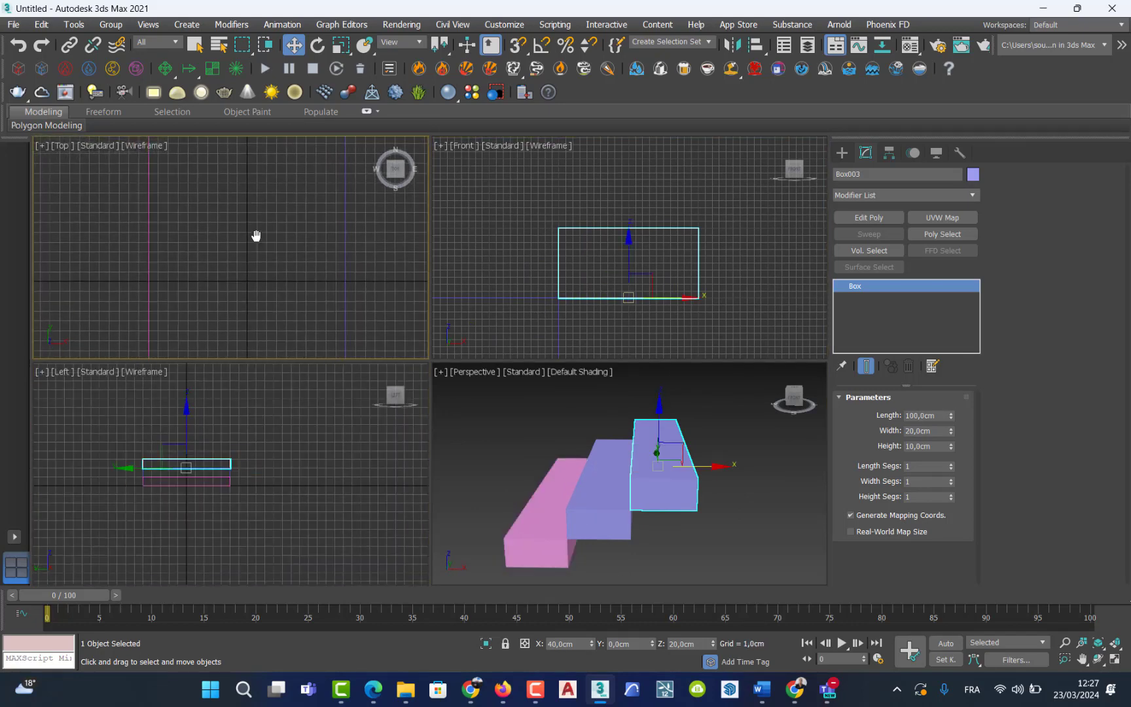
scroll(255, 235, "down", 8)
middle_click(618, 268)
scroll(621, 272, "down", 8)
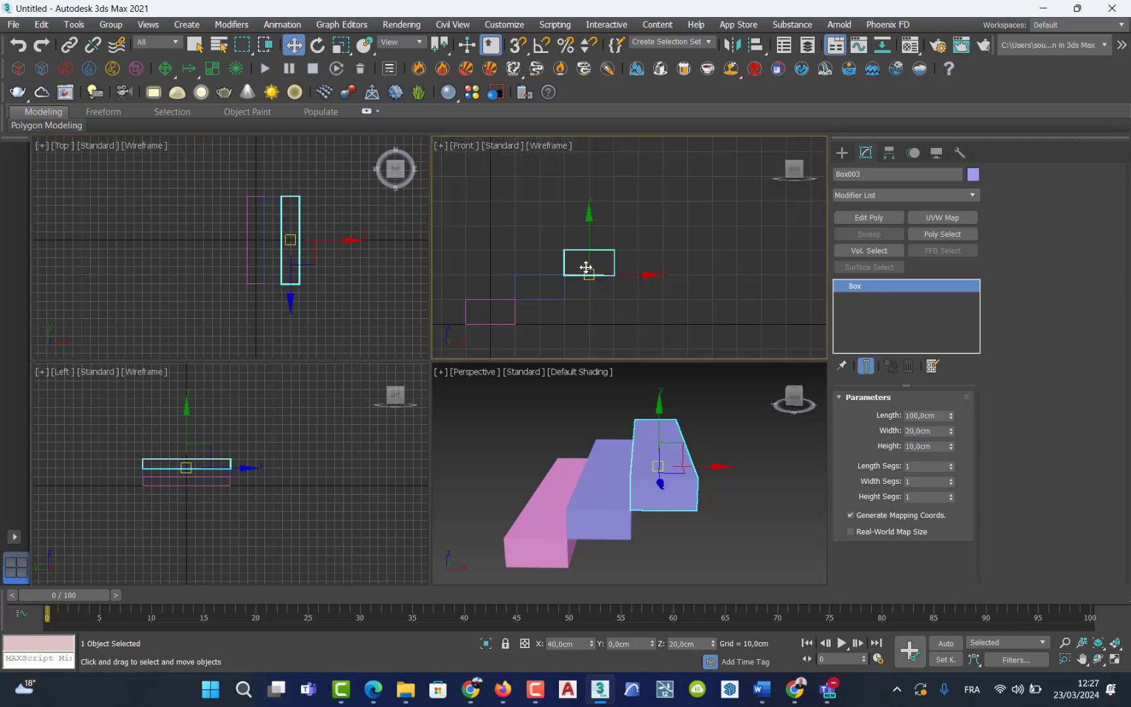
scroll(630, 274, "up", 5)
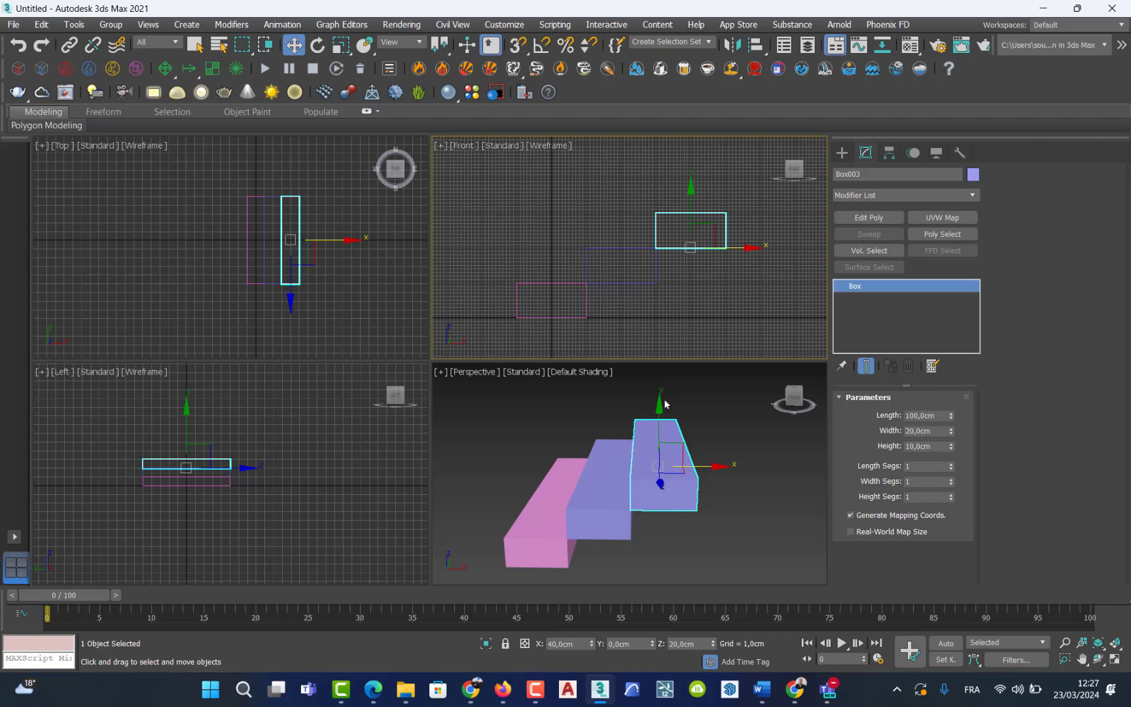
- Create a cone beside the boxes in Perspective, about 32.7 cm base radius, 0.1 cm top radius and 40.2 cm high
left_click(842, 155)
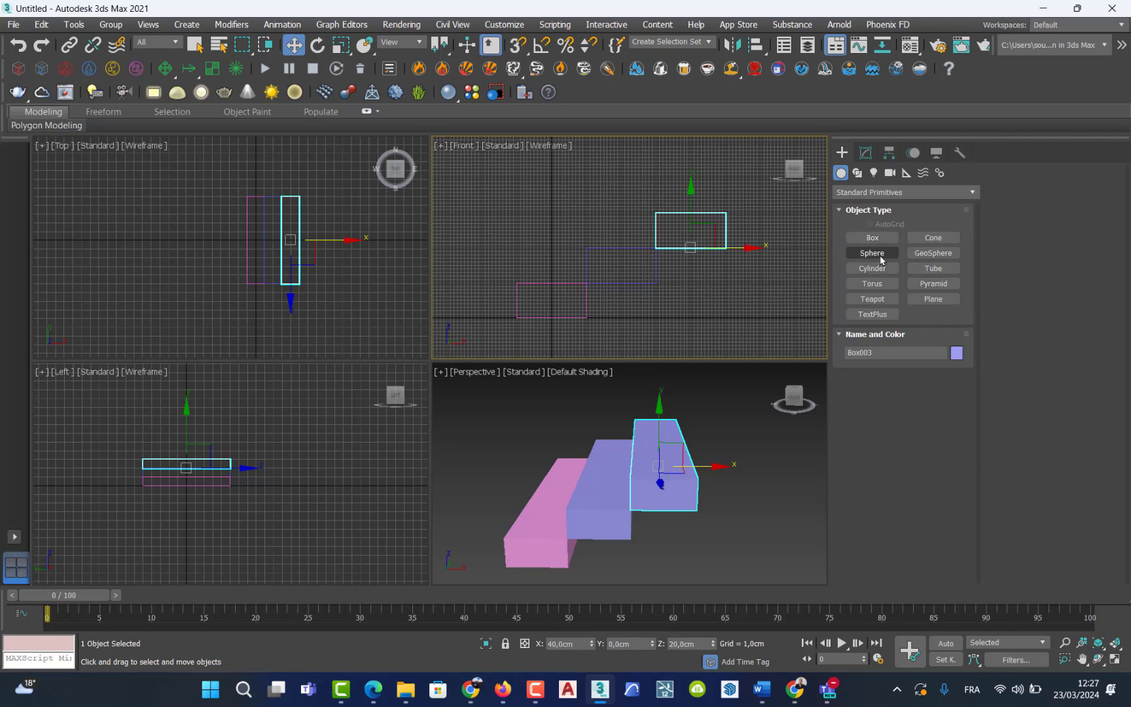
left_click(930, 237)
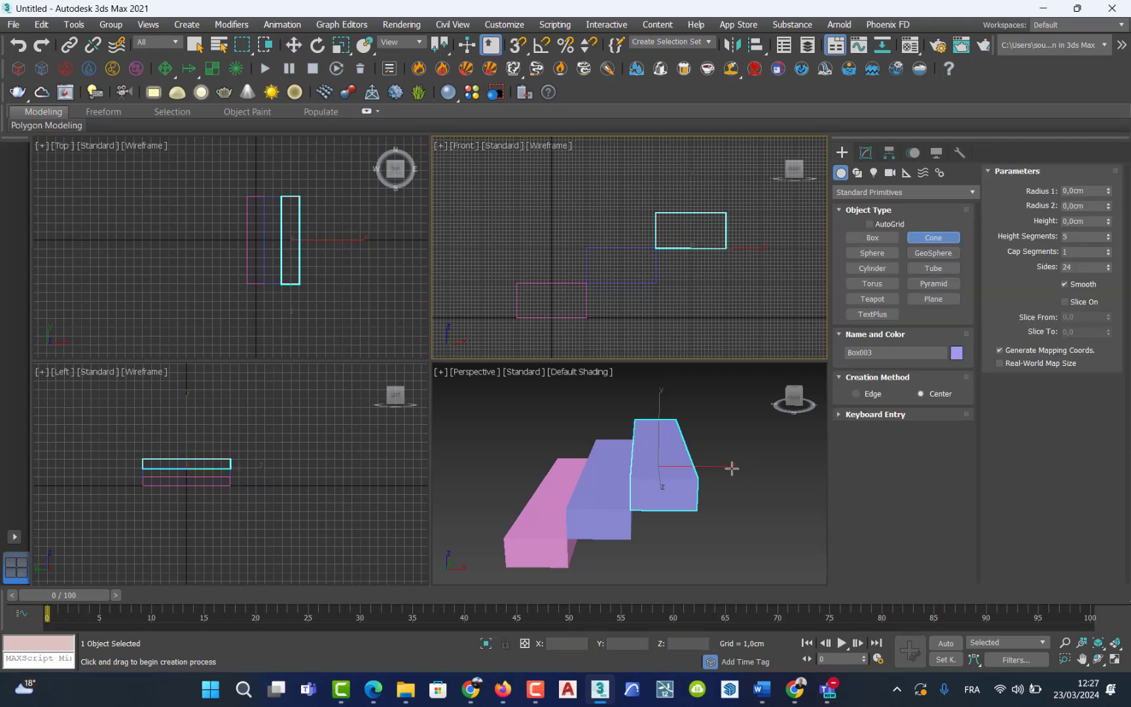
mouse_move(731, 467)
middle_mouse_down()
mouse_move(651, 440)
mouse_move(732, 484)
middle_mouse_up()
left_click_drag(732, 478, 704, 502)
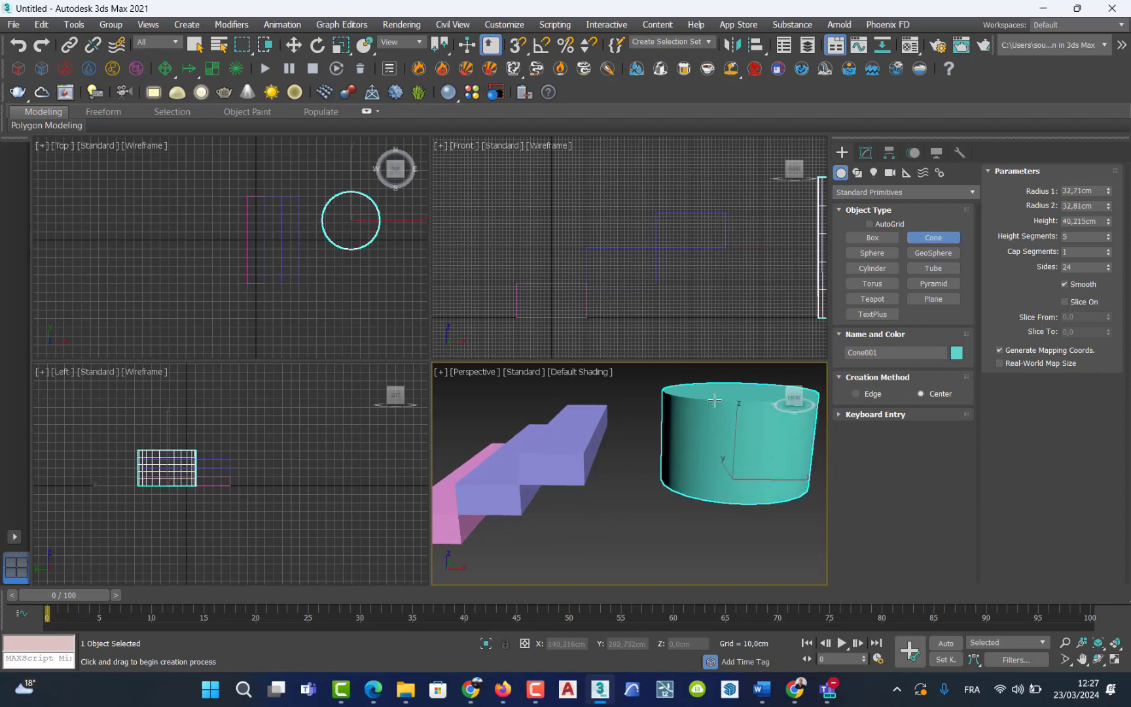
left_click(696, 472)
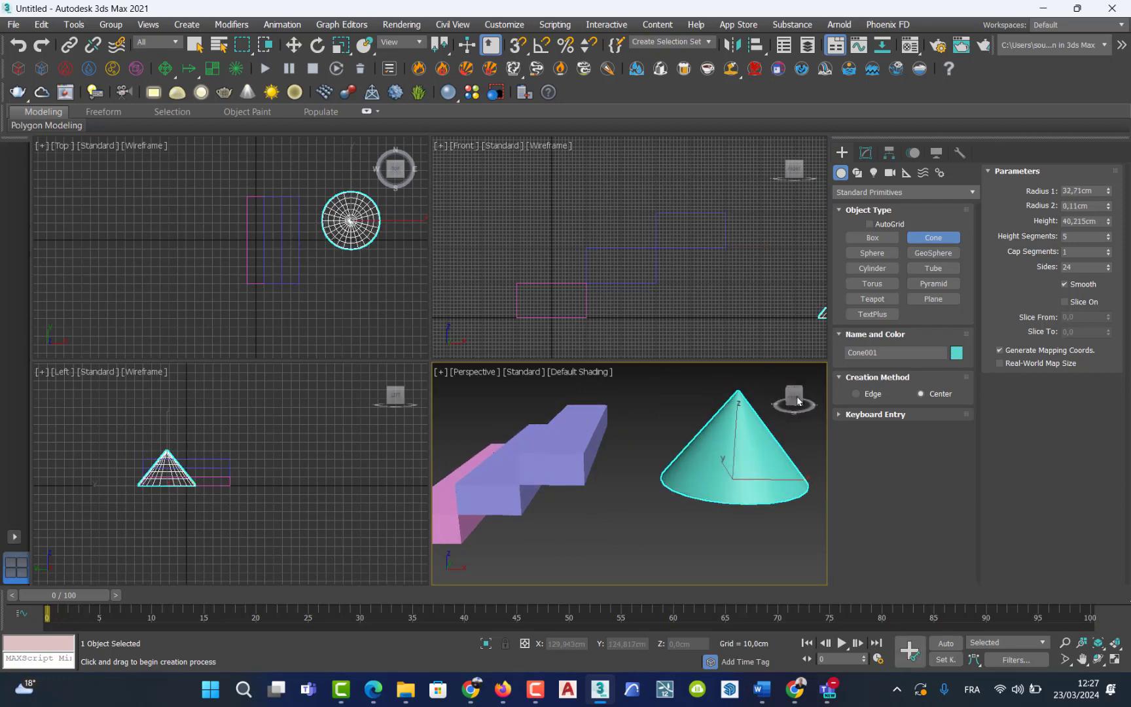
- Create a sphere of about 18.7 cm radius beside the cone and a GeoSphere of about 14.3 cm radius in front of it
left_click(872, 252)
left_click_drag(648, 466, 645, 476)
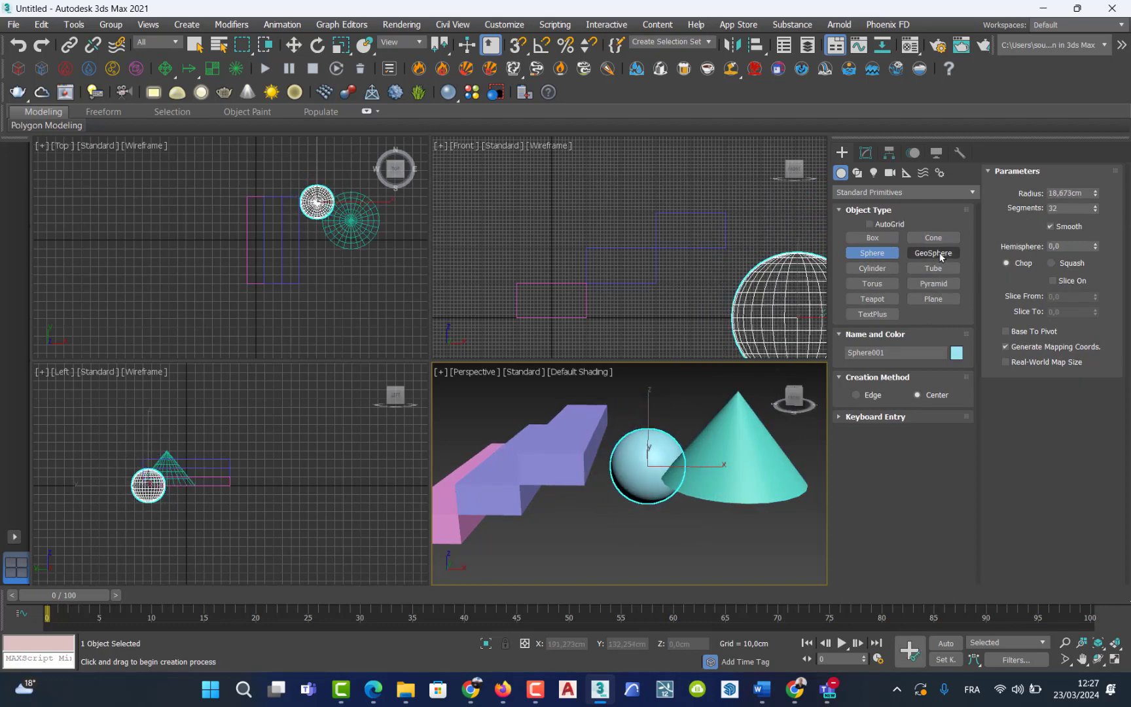
left_click_drag(603, 512, 591, 527)
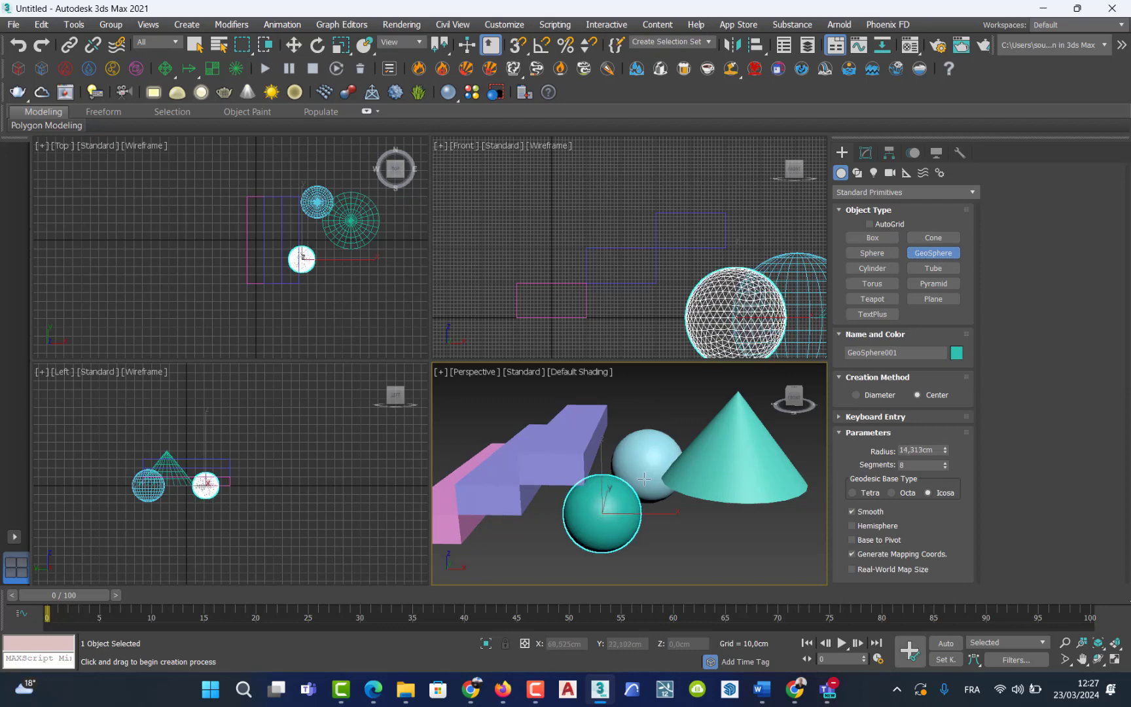
- Set the Perspective viewport to Edged Faces and compare the mesh of the sphere with that of the GeoSphere
middle_click_drag(644, 479, 610, 493, "alt")
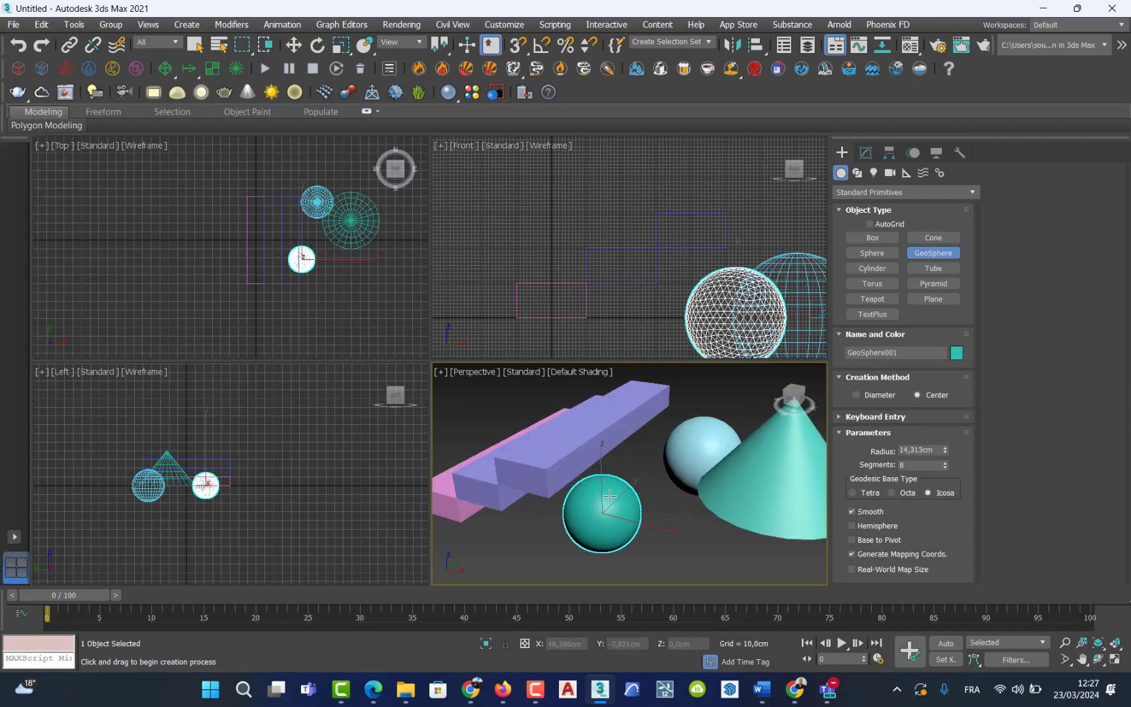
left_click(580, 377)
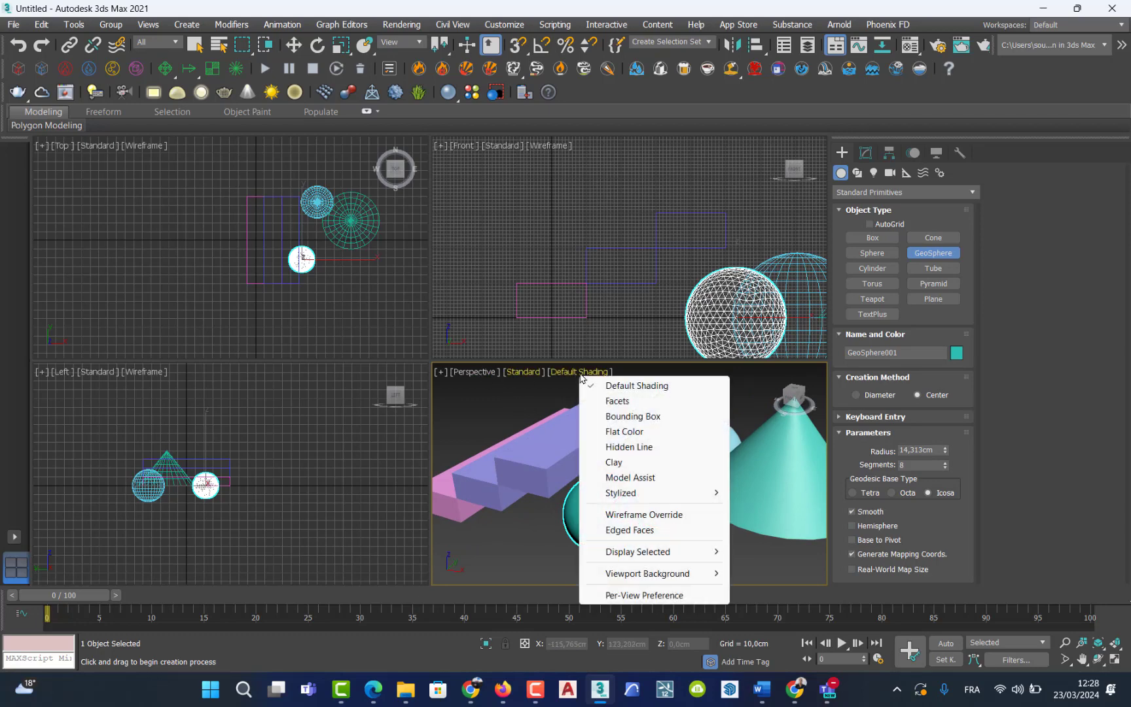
left_click(630, 530)
mouse_move(701, 517)
middle_mouse_down()
mouse_move(681, 525)
mouse_move(687, 503)
middle_mouse_up()
scroll(644, 513, "up", 5)
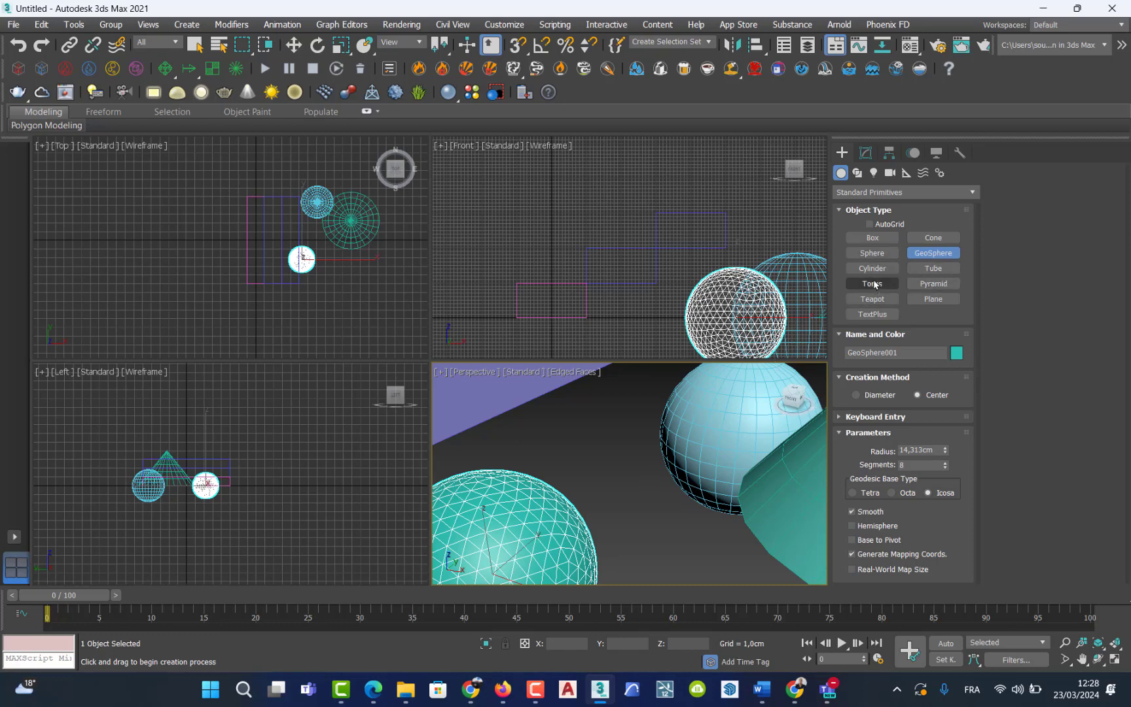
- Maximize the Perspective viewport with all boxes, spheres and the cone in view
scroll(717, 445, "down", 8)
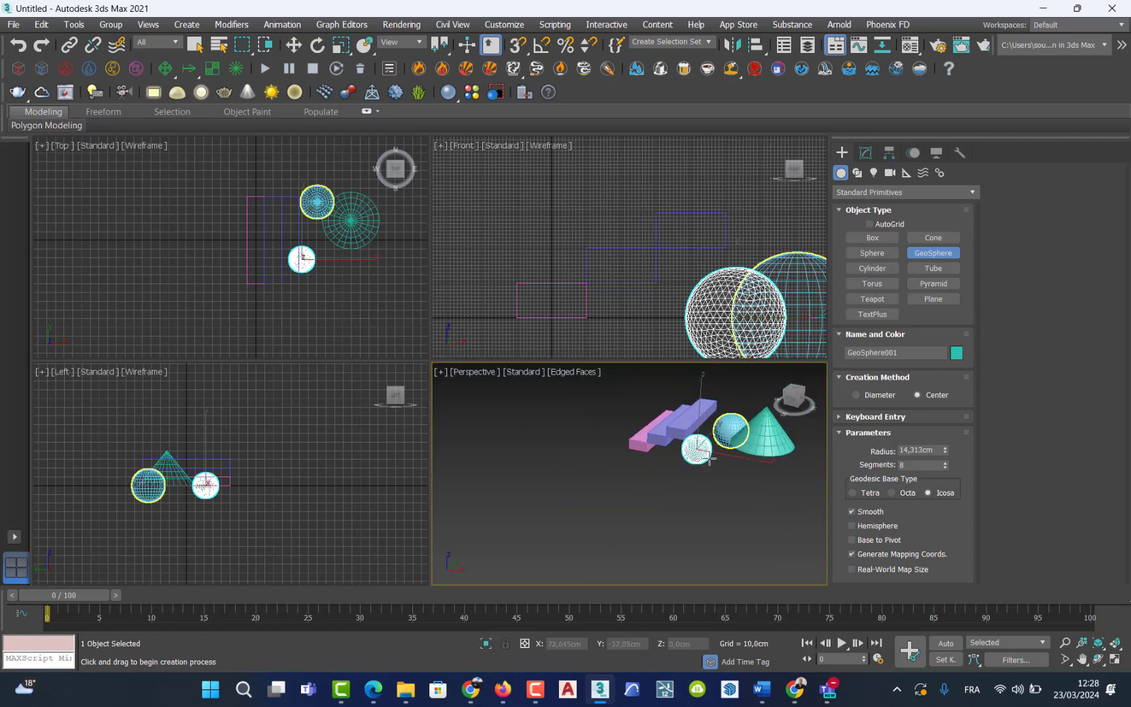
scroll(710, 458, "up", 3)
key("alt+w")
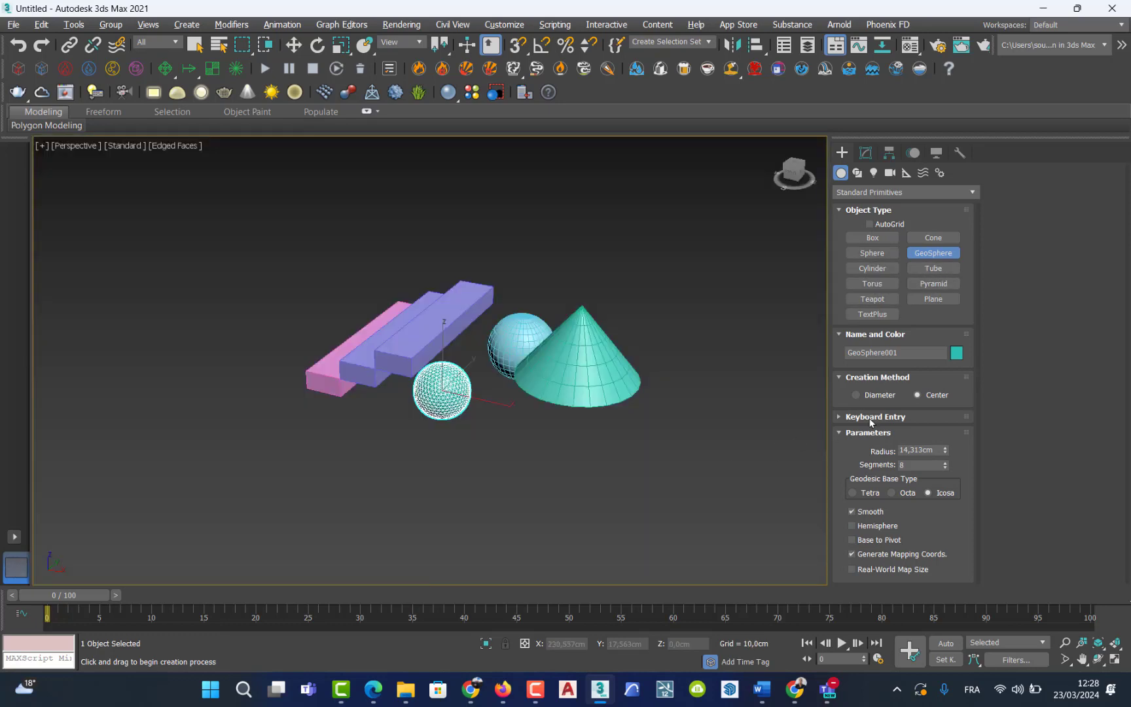
- Create a cylinder in front of the GeoSphere, about 13.9 cm in radius and 56 cm high
left_click(866, 269)
left_click_drag(480, 453, 512, 458)
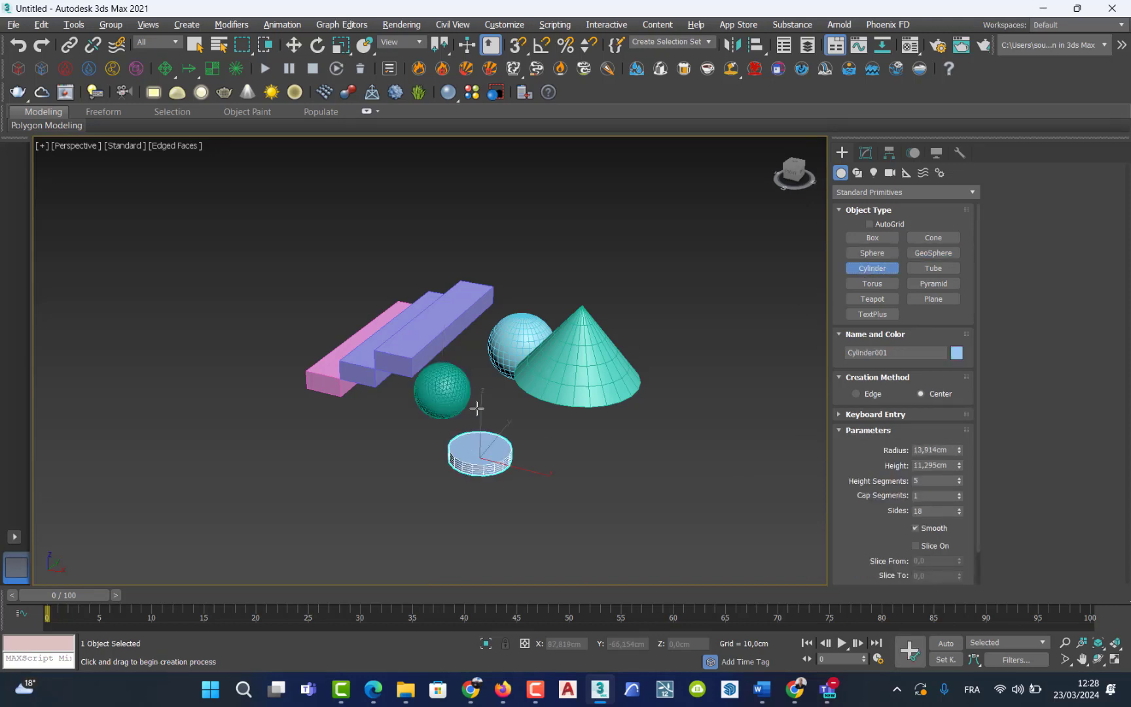
left_click(483, 321)
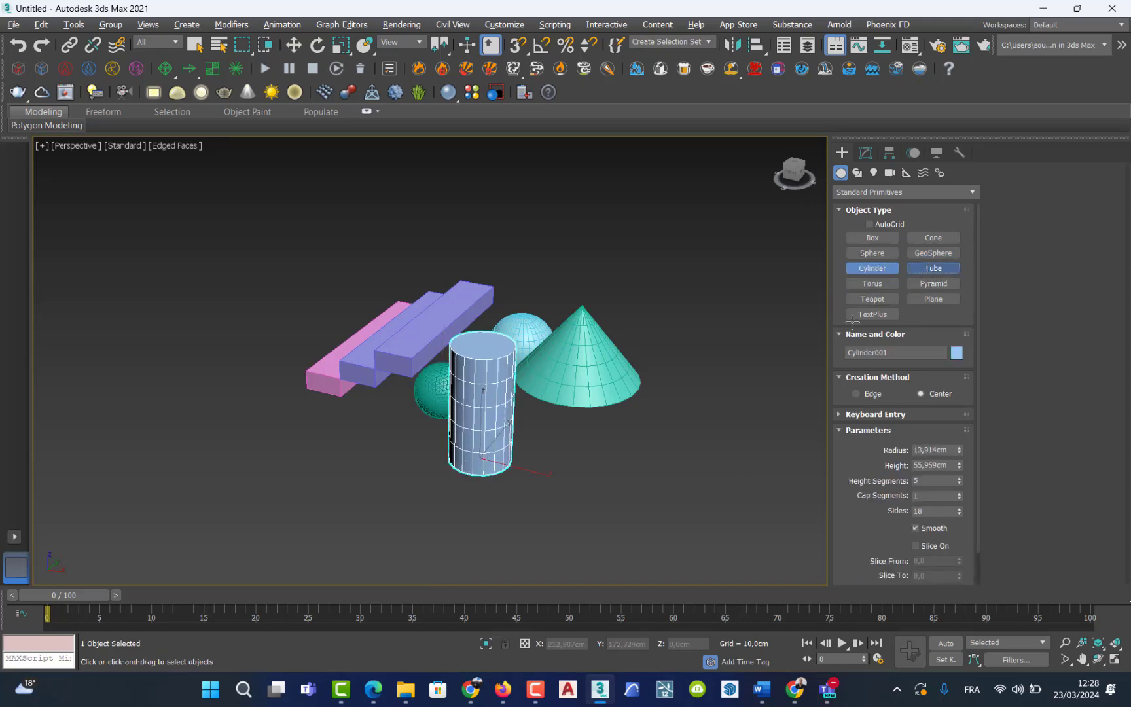
- Create a tube with about 23.3 and 14.5 cm radii, 17.2 cm high, before the cone, and a torus of about 19.1 and 3.6 cm before the boxes
left_click_drag(608, 450, 659, 453)
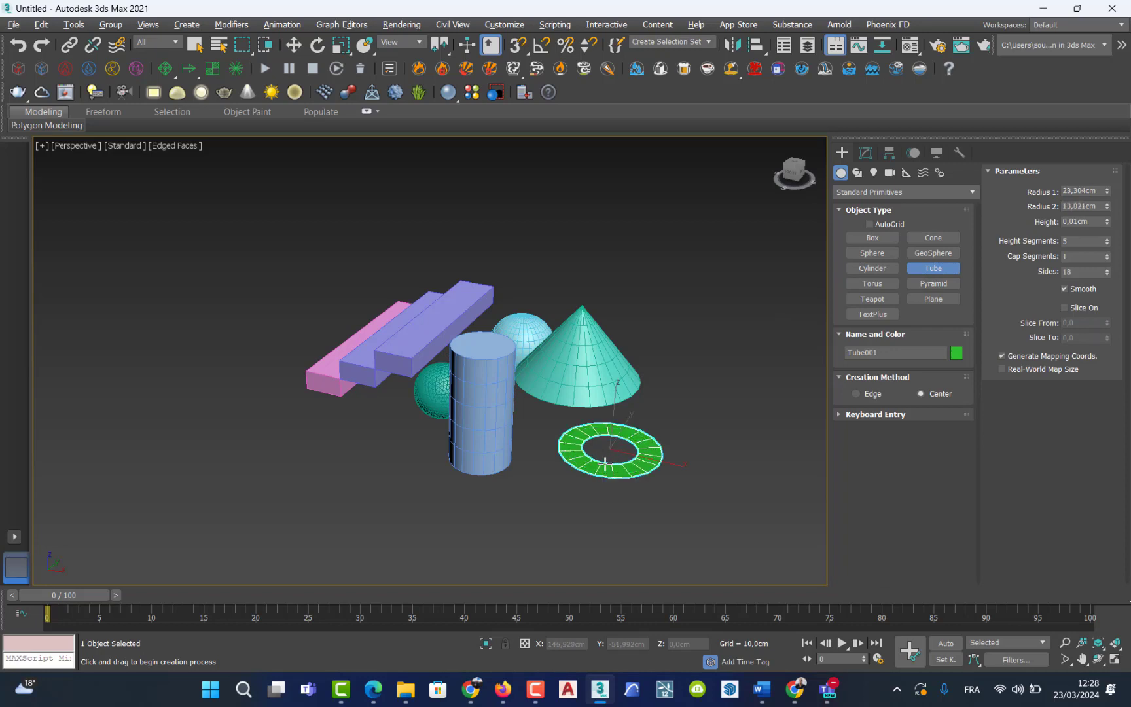
left_click(607, 460)
left_click(615, 427)
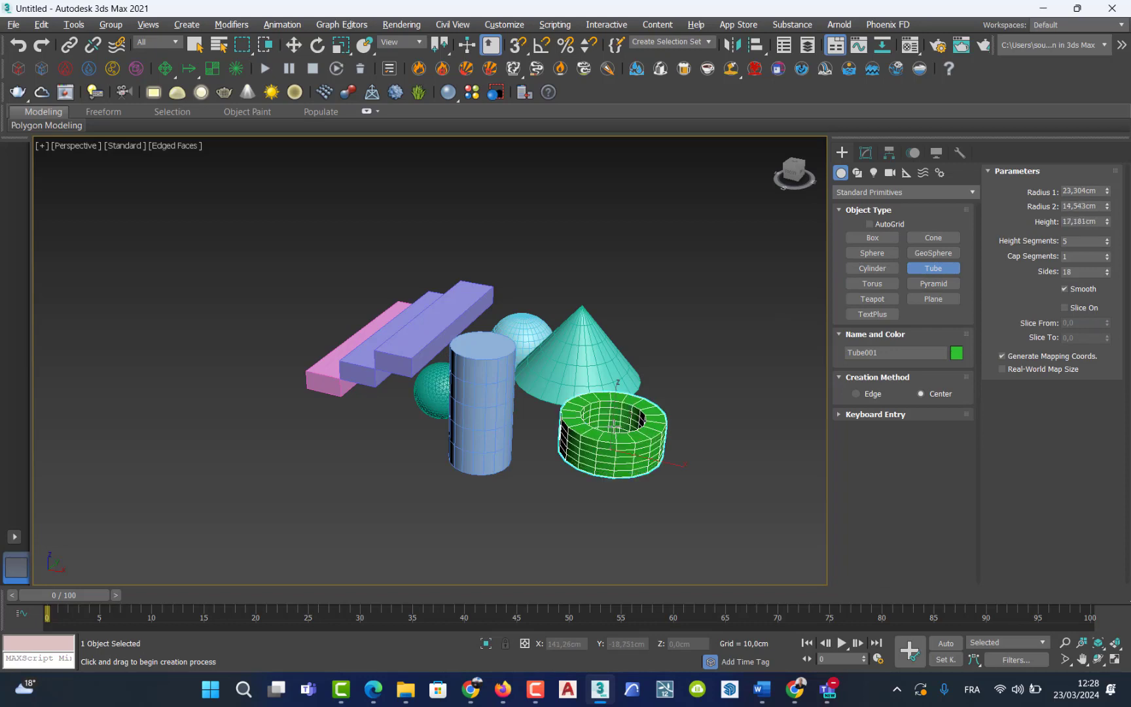
left_click(870, 284)
left_click_drag(341, 454, 332, 470)
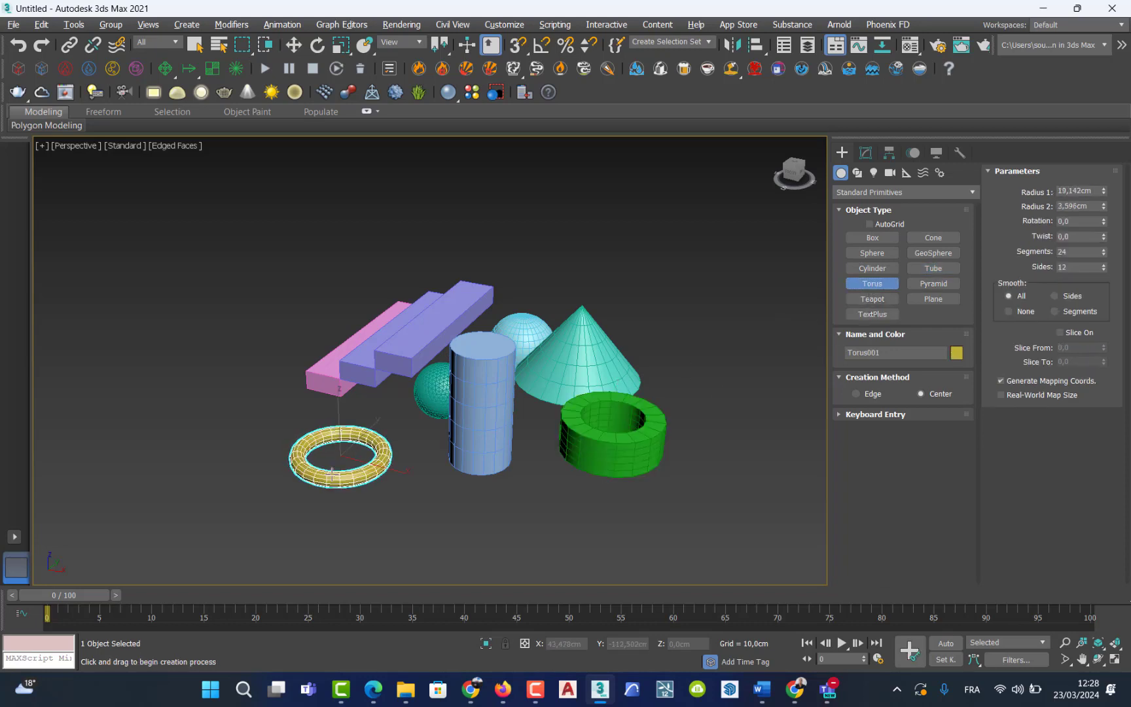
- Create a pyramid about 24.8 by 25.9 cm and 48.6 cm high beside the tube, and a plane about 29.6 by 36.4 cm before the cylinder
left_click(933, 283)
left_click_drag(695, 469, 744, 514)
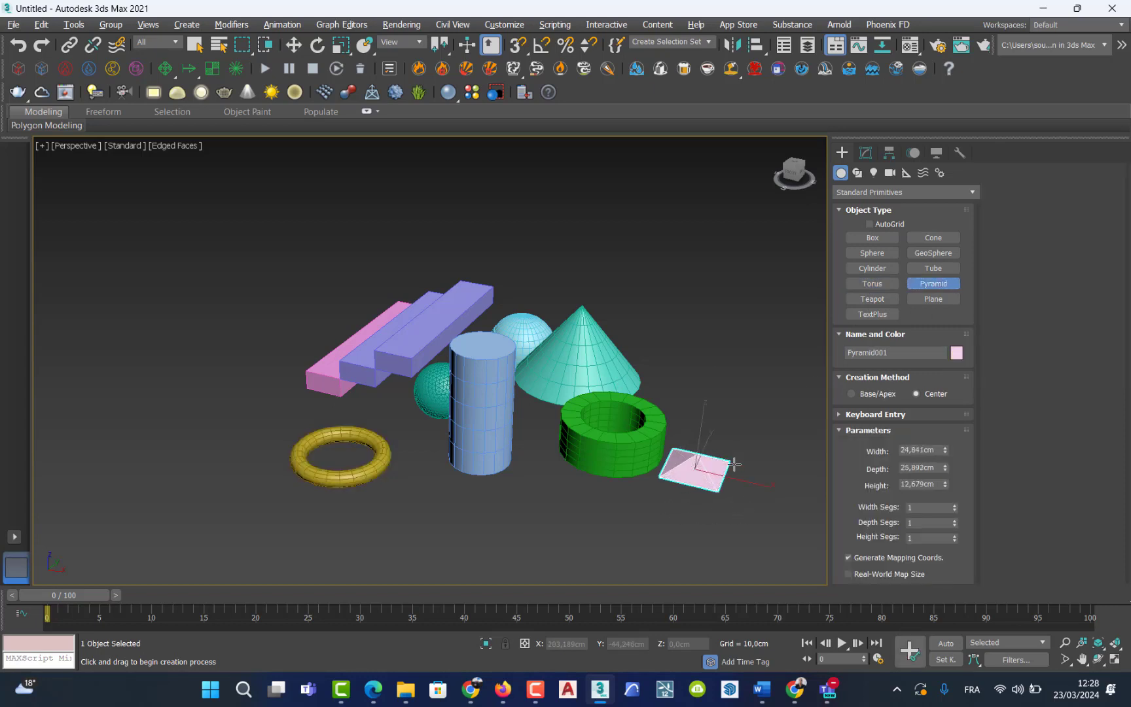
left_click(730, 401)
left_click(932, 298)
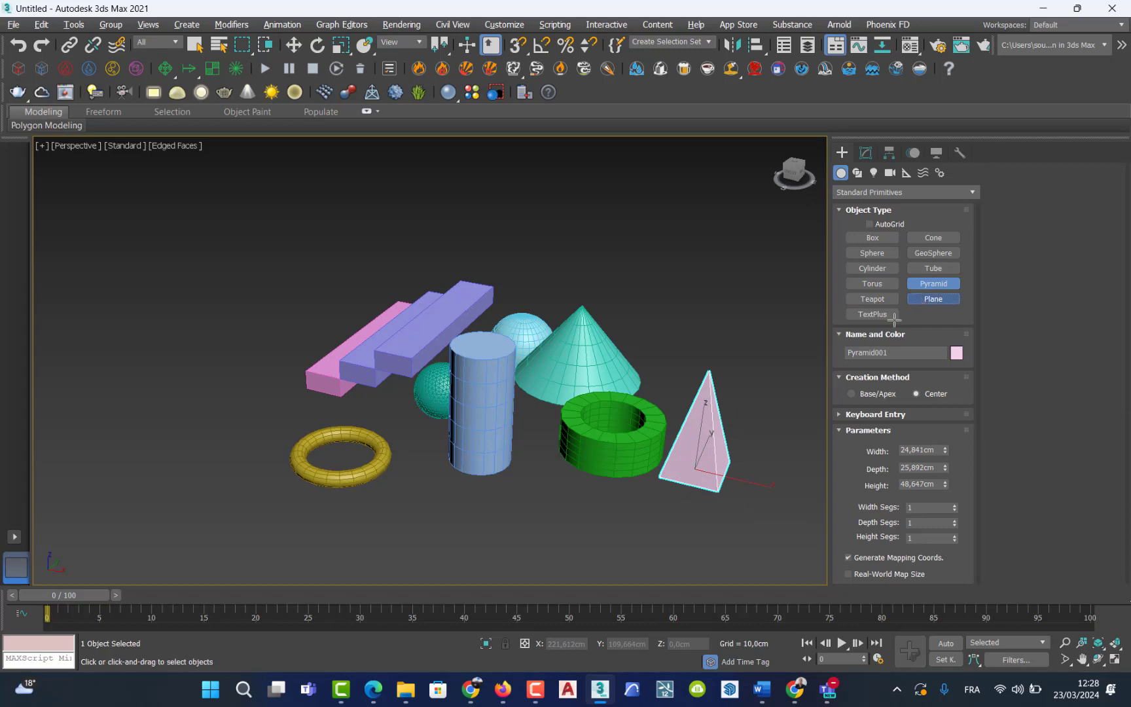
left_click_drag(560, 504, 448, 521)
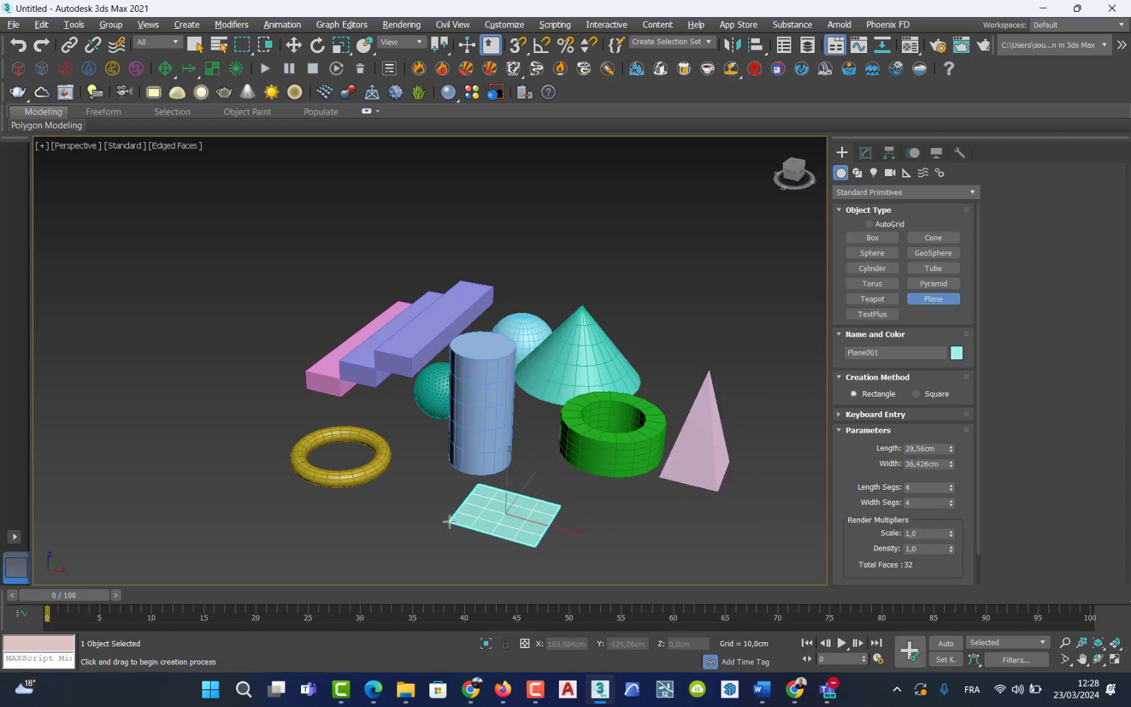
- Restore the four-viewport layout and place a TextPlus object above the boxes in the Front viewport
left_click(873, 314)
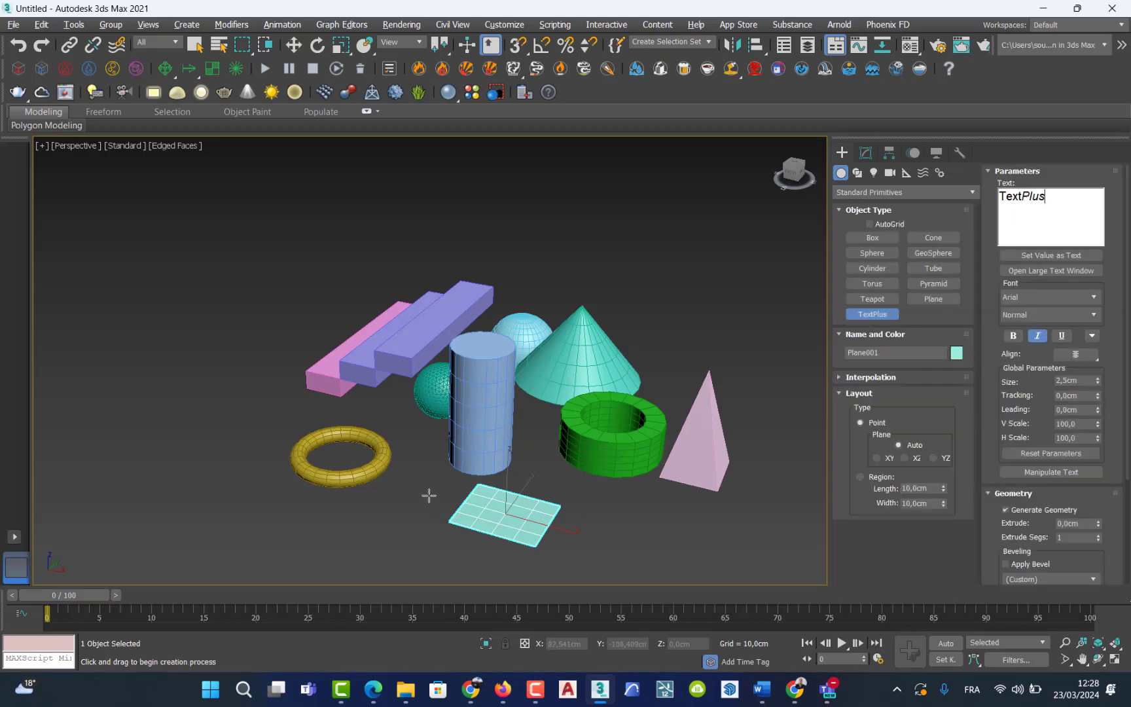
key("alt+w")
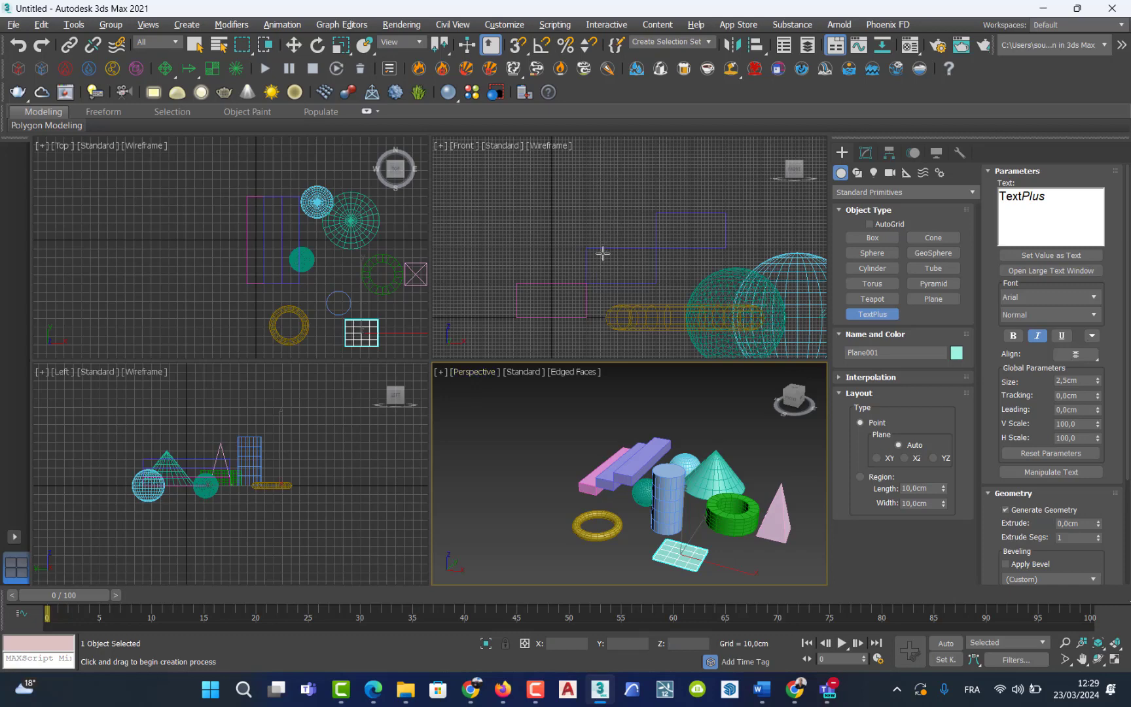
middle_click_drag(602, 253, 610, 276)
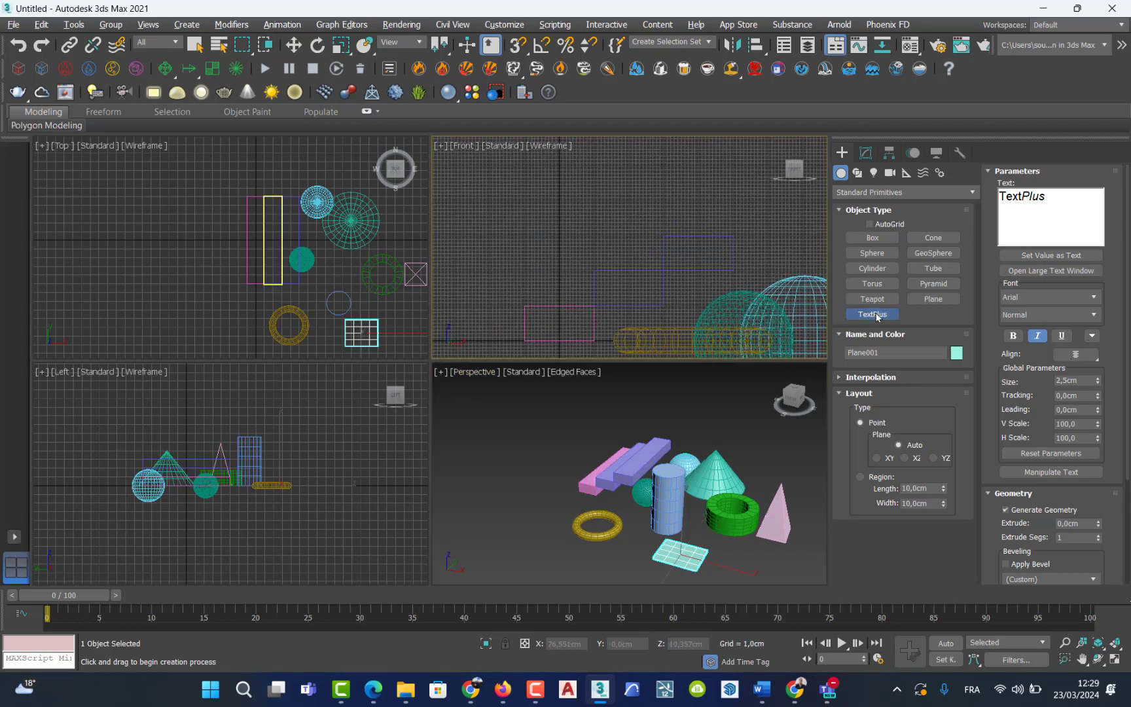
left_click(877, 317)
left_click(617, 256)
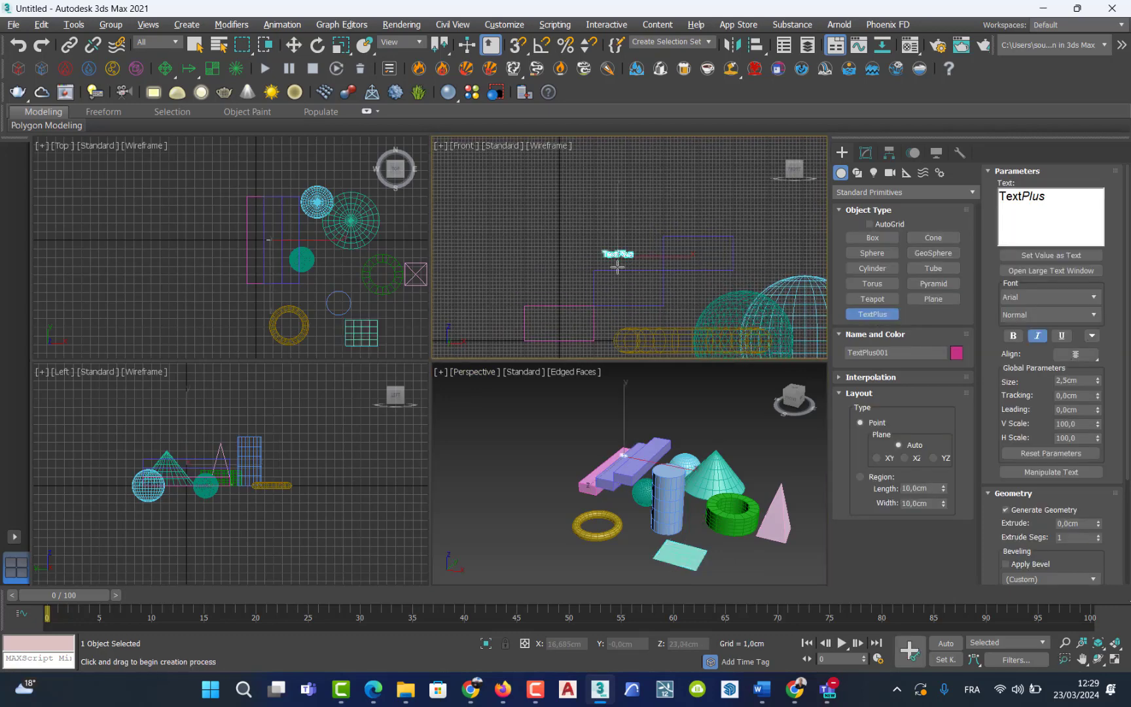
scroll(615, 253, "up", 5)
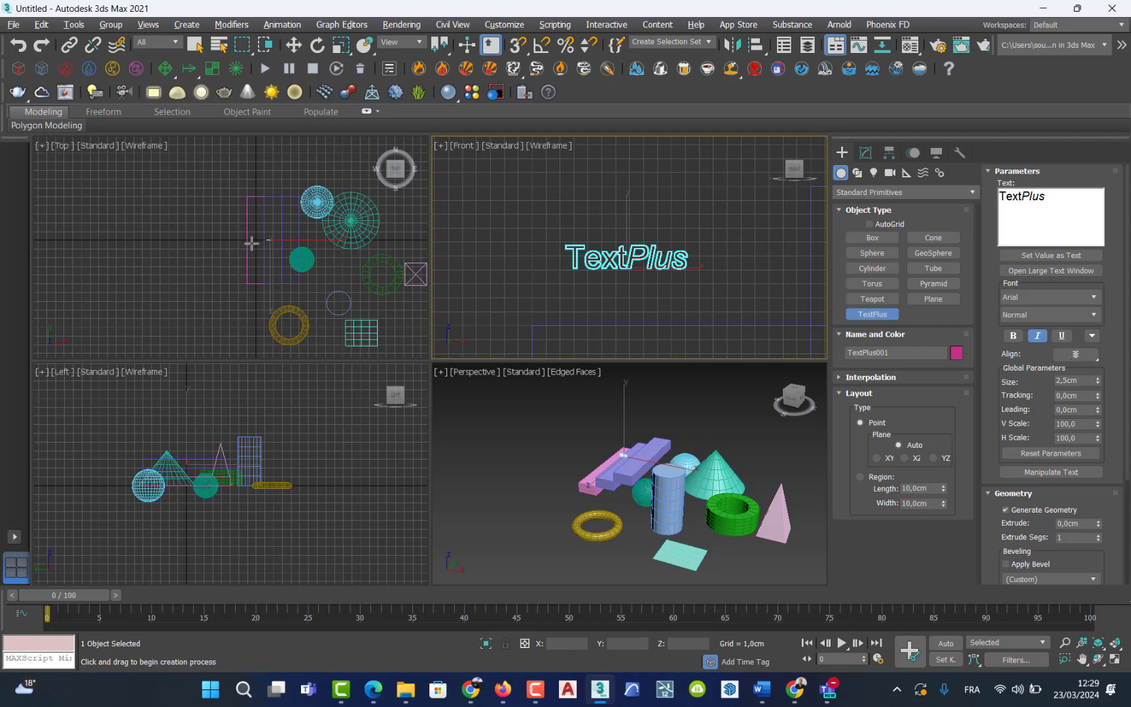
- Place one more TextPlus object in the Top viewport and another in the Left viewport
scroll(259, 240, "up", 8)
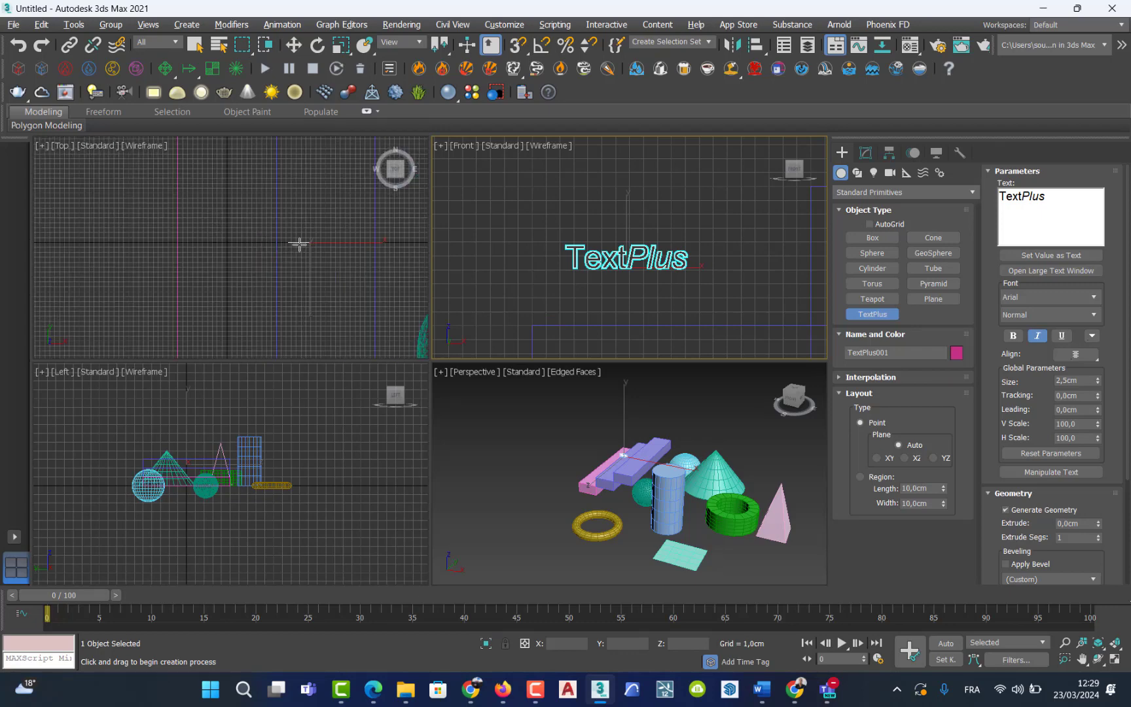
left_click(299, 244)
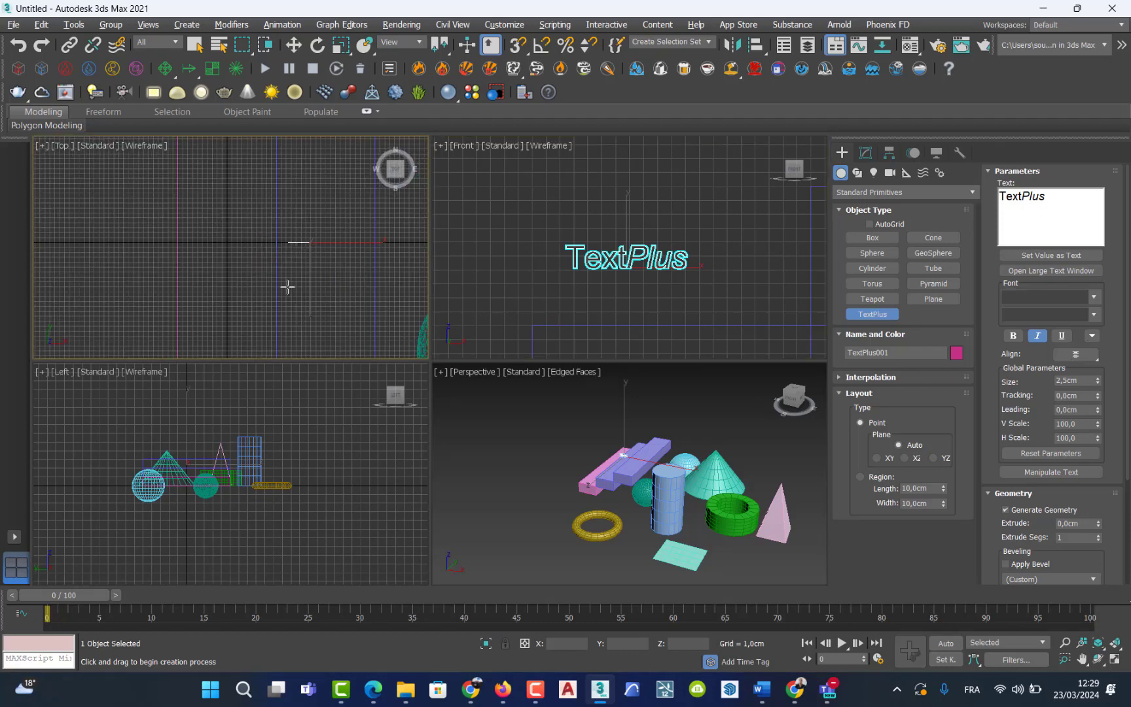
left_click(213, 445)
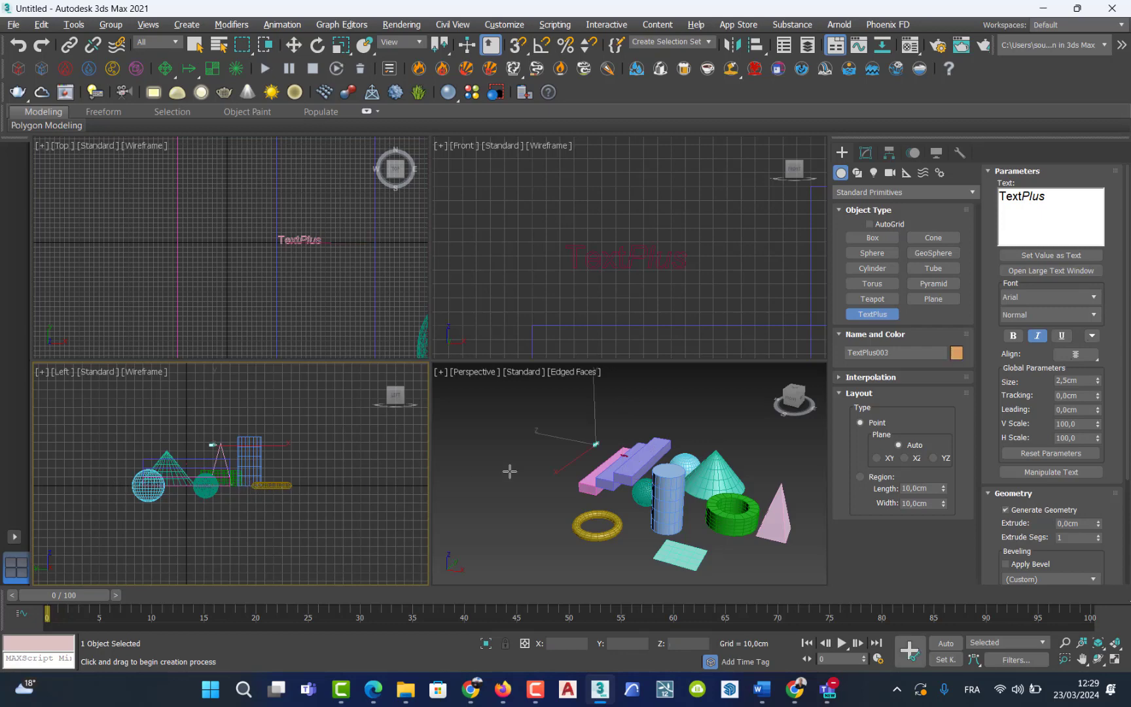
- In the maximized Perspective view, set the text standing above the middle box to a region length of about 19.4 cm and a size of about 9.6 cm
scroll(615, 466, "up", 10)
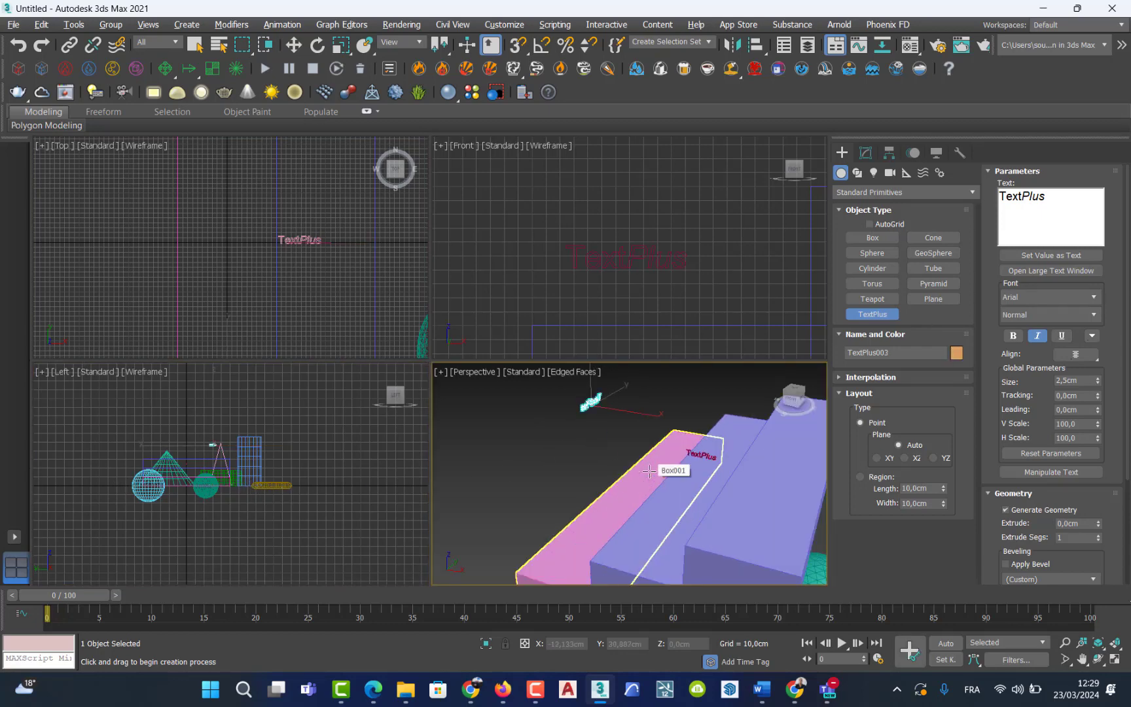
key("alt+w")
scroll(494, 371, "up", 5)
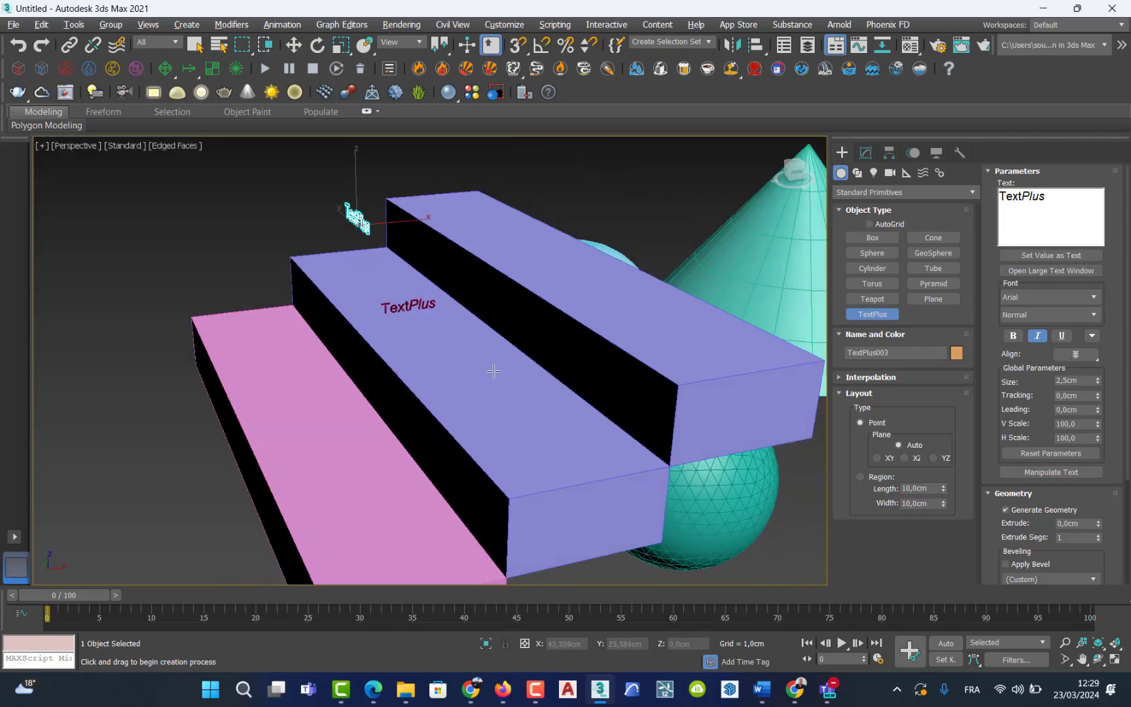
middle_click_drag(493, 371, 481, 379, "alt")
left_click(294, 45)
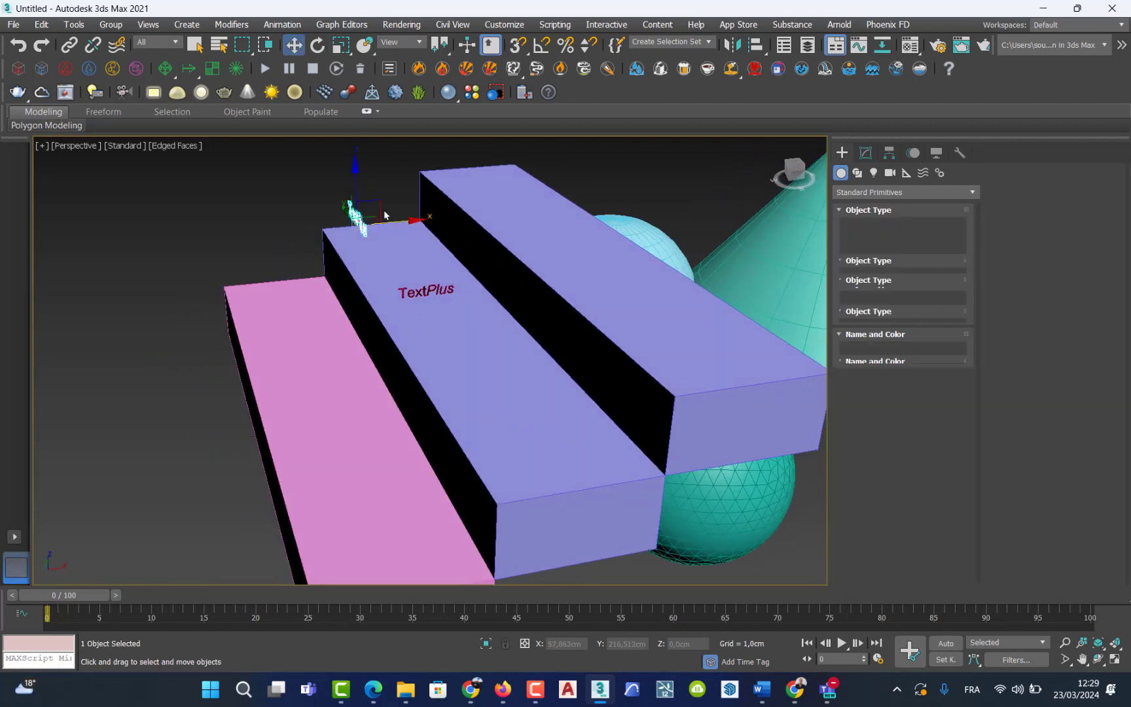
left_click(418, 288)
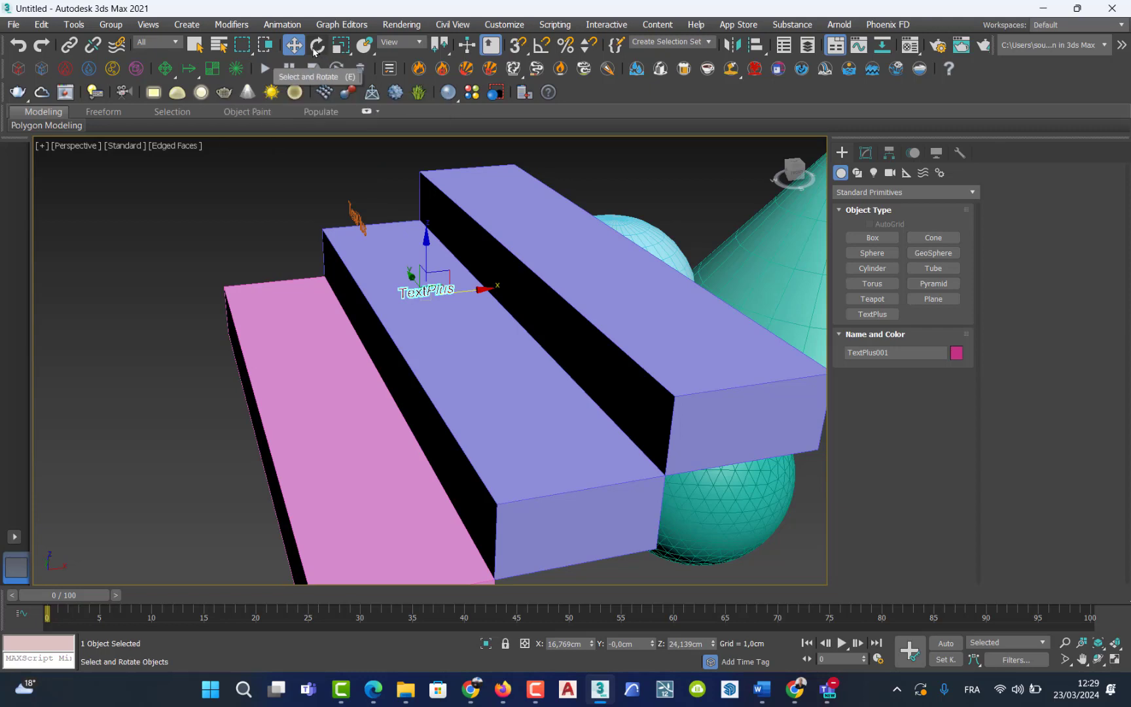
left_click(865, 153)
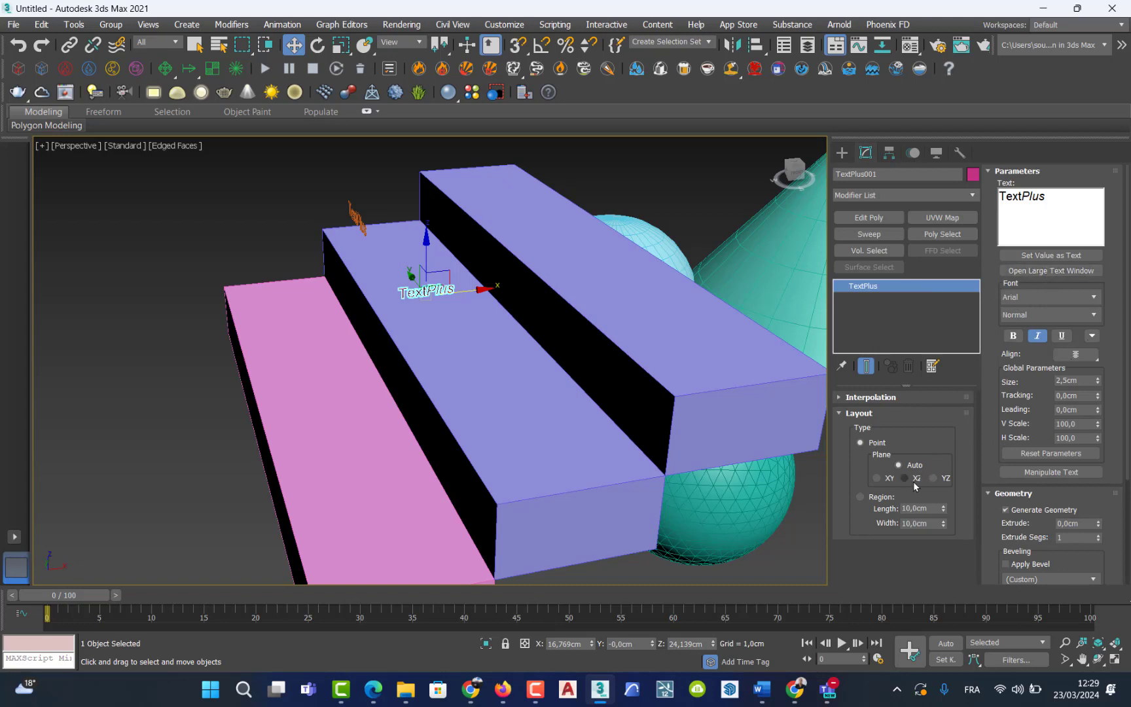
mouse_move(943, 511)
left_mouse_down()
mouse_move(939, 452)
mouse_move(942, 493)
left_mouse_up()
left_click_drag(1100, 384, 1076, 338)
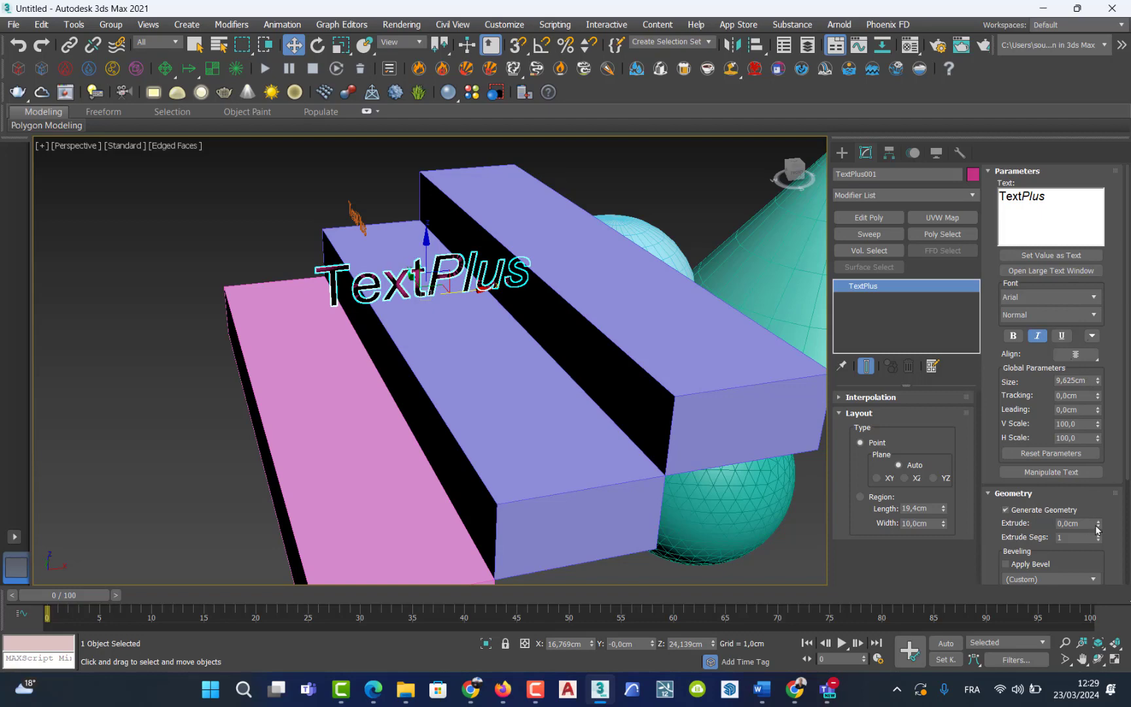
- Extrude the enlarged text by about 1.7 cm and inspect its solid letters from several angles
left_click_drag(1099, 525, 928, 178)
middle_click_drag(619, 335, 601, 338, "alt")
scroll(497, 320, "up", 5)
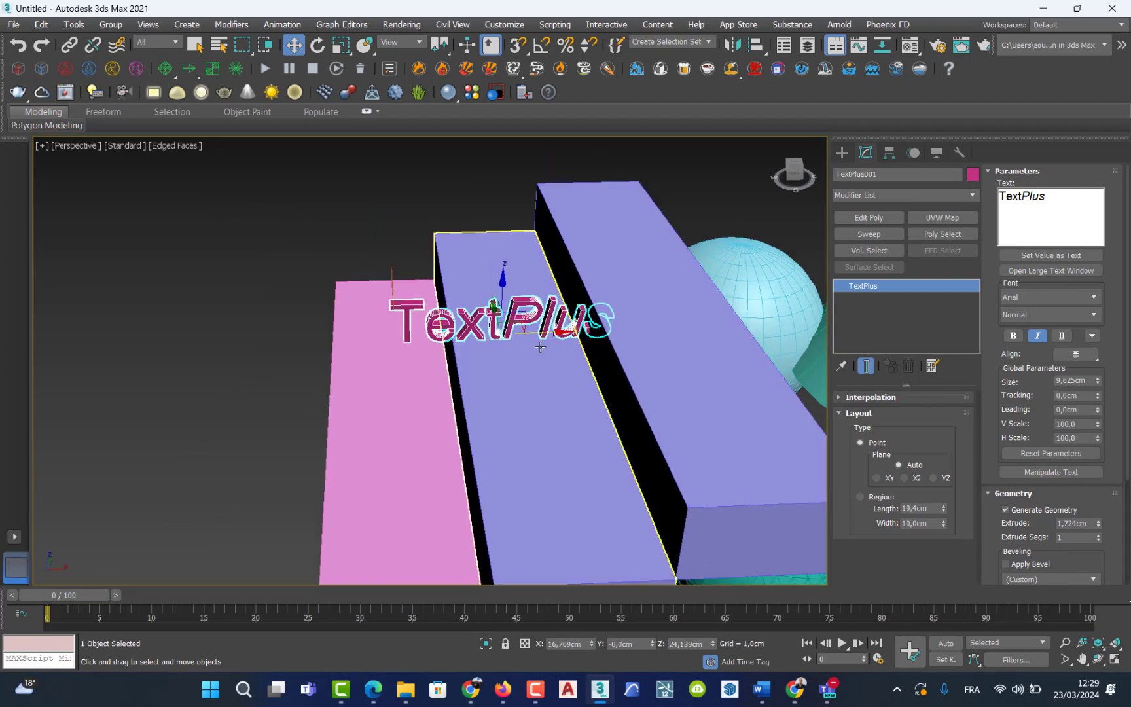
mouse_move(532, 341)
middle_mouse_down("alt")
mouse_move(562, 329)
mouse_move(720, 327)
mouse_move(568, 345)
mouse_move(531, 336)
middle_mouse_up("alt")
scroll(531, 336, "down", 2)
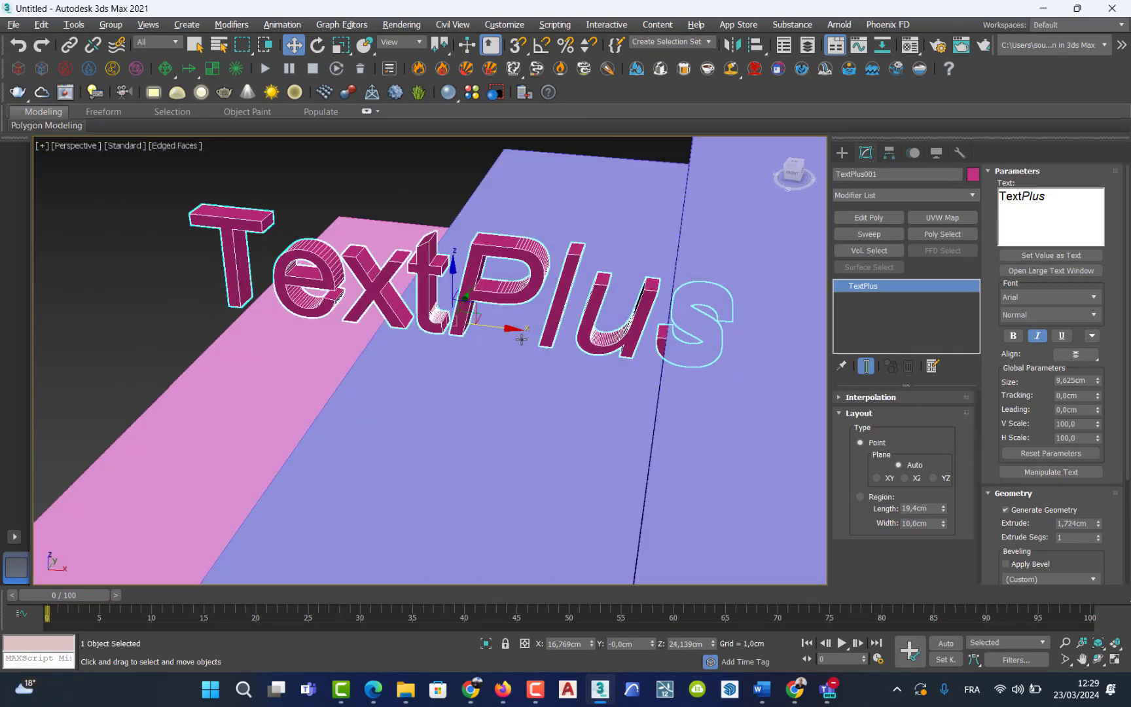
- Increase the cylinder's radius to about 20.5 cm, and set the tube's inner radius to about 17.2 cm and its height to about 21.8 cm
scroll(531, 346, "down", 6)
scroll(530, 369, "up", 5)
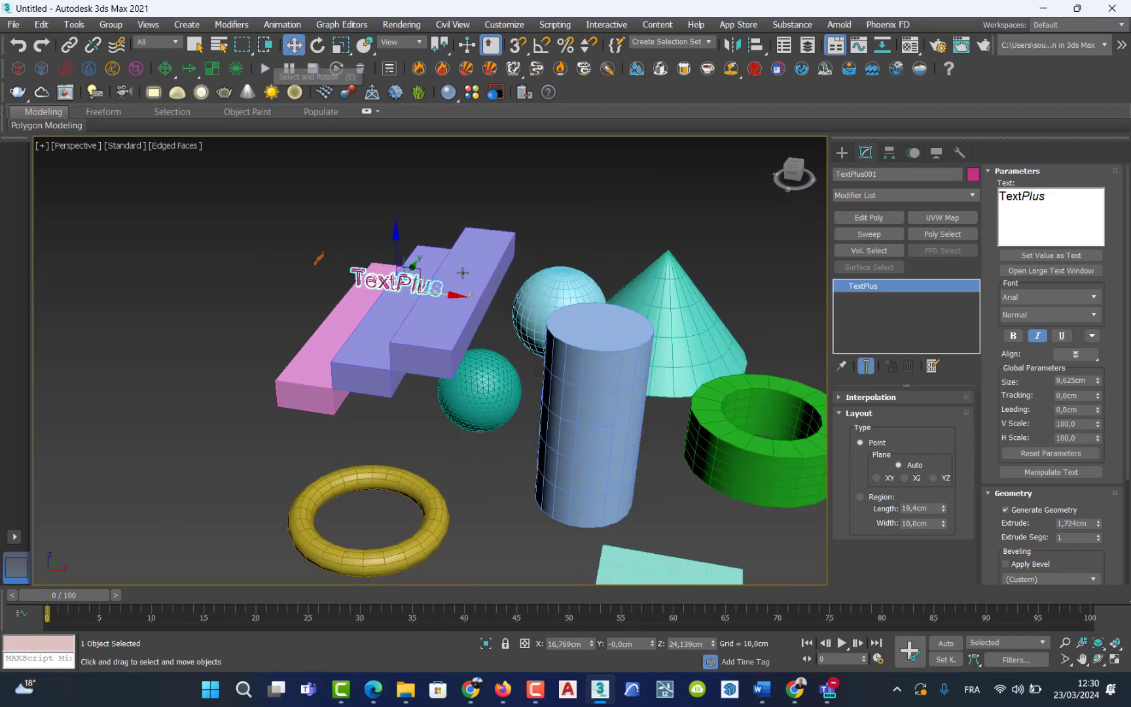
left_click(611, 422)
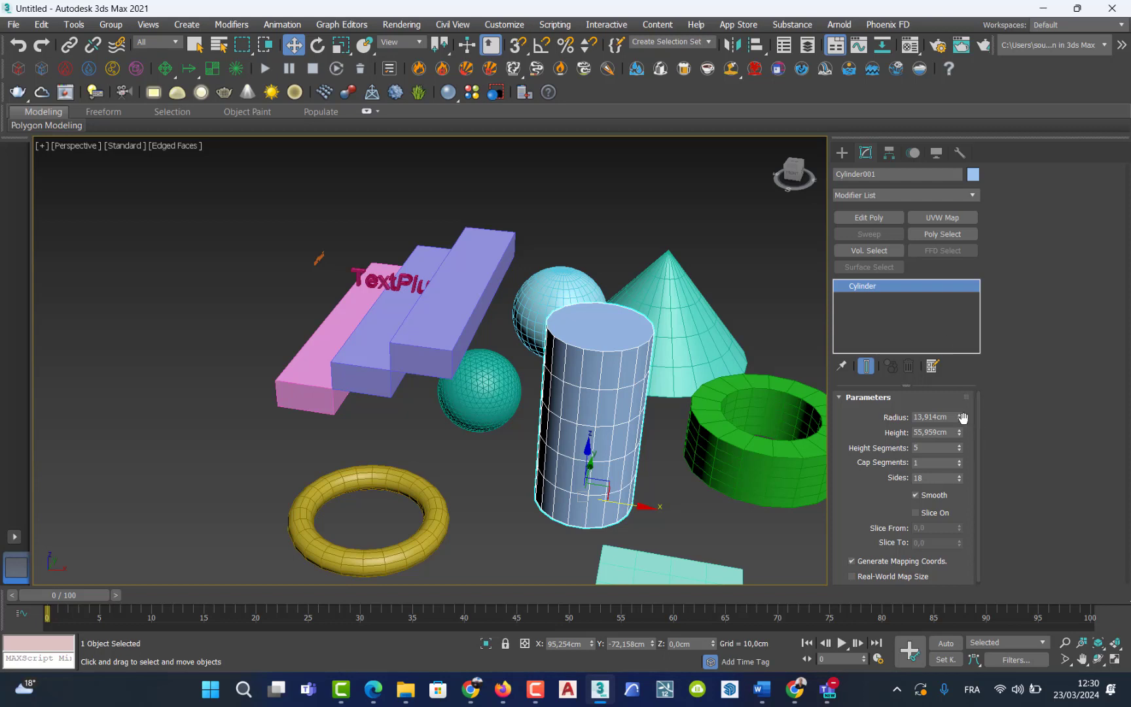
left_click_drag(959, 420, 959, 391)
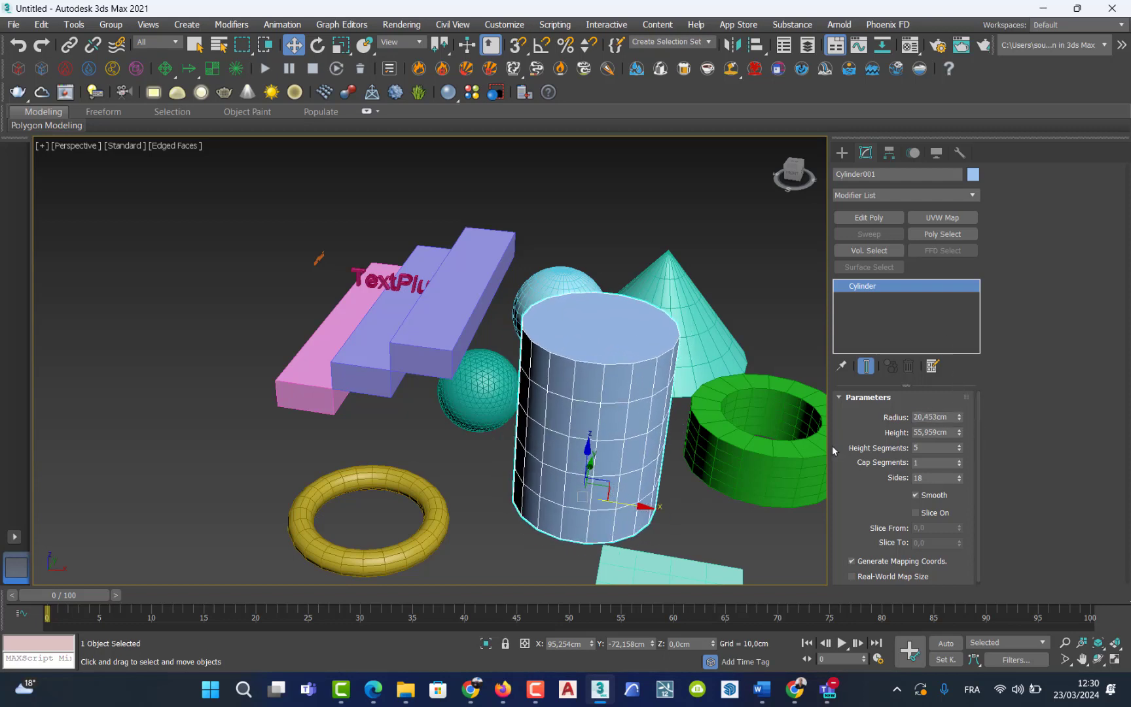
left_click(789, 457)
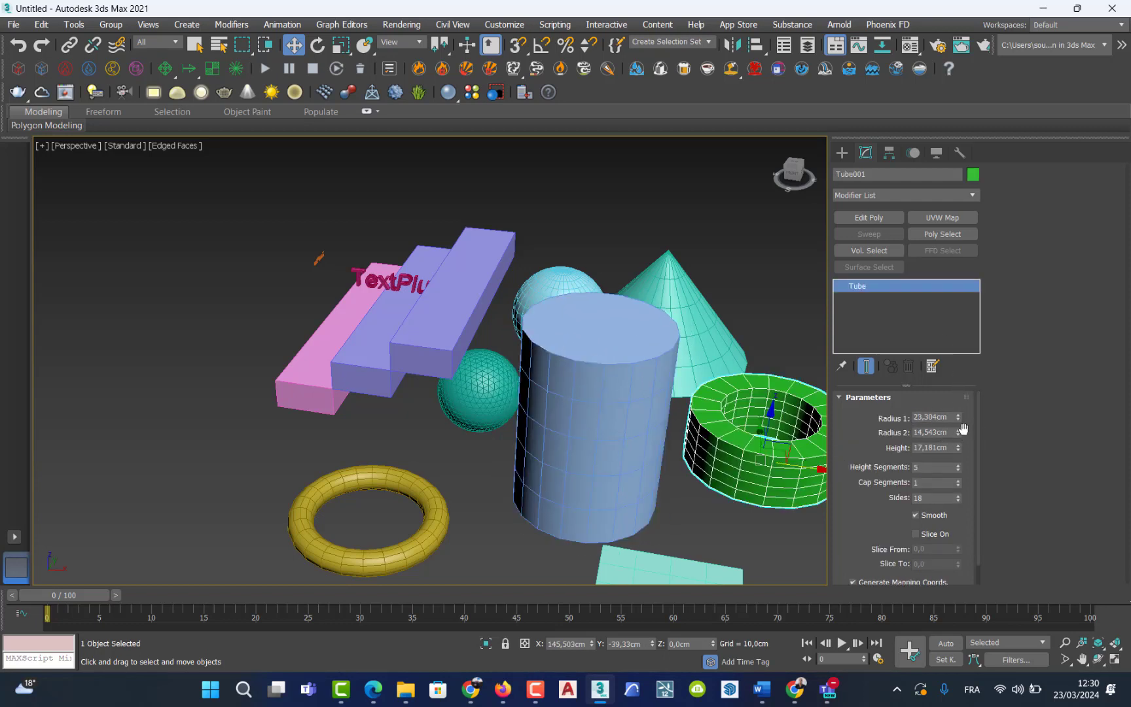
mouse_move(959, 428)
left_mouse_down()
mouse_move(948, 401)
mouse_move(960, 428)
left_mouse_up()
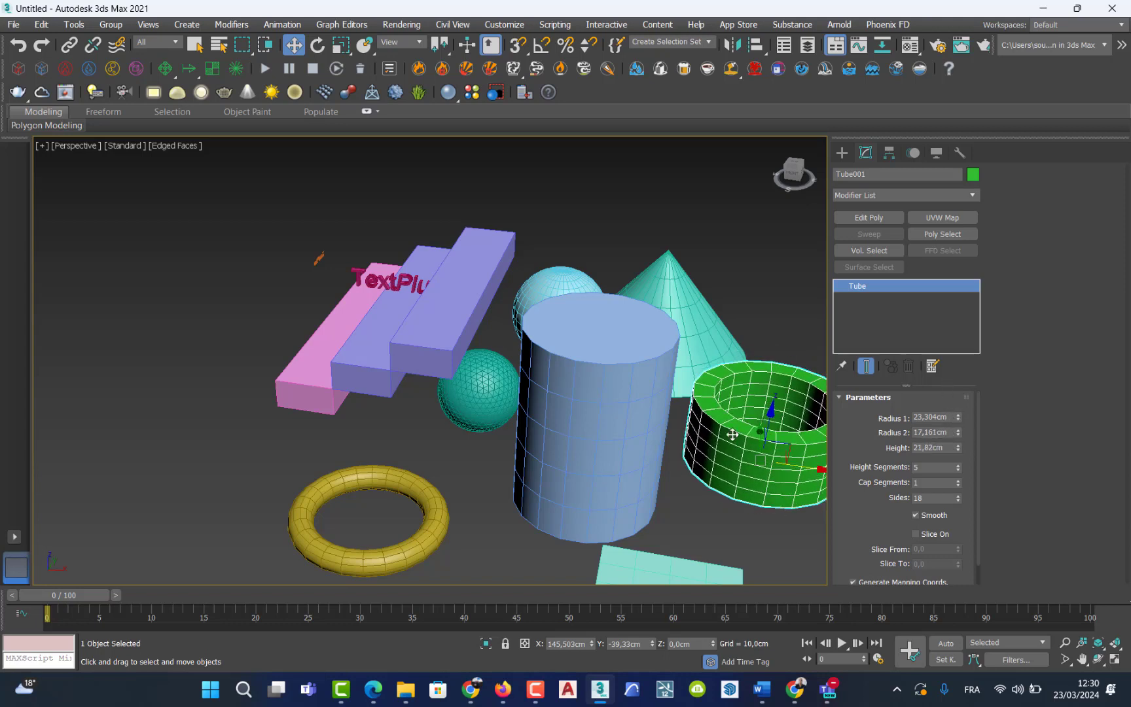
- Move the cylinder about 152 cm in the negative X direction, to the far side of the boxes
left_click(598, 449)
left_click_drag(646, 507, 171, 430)
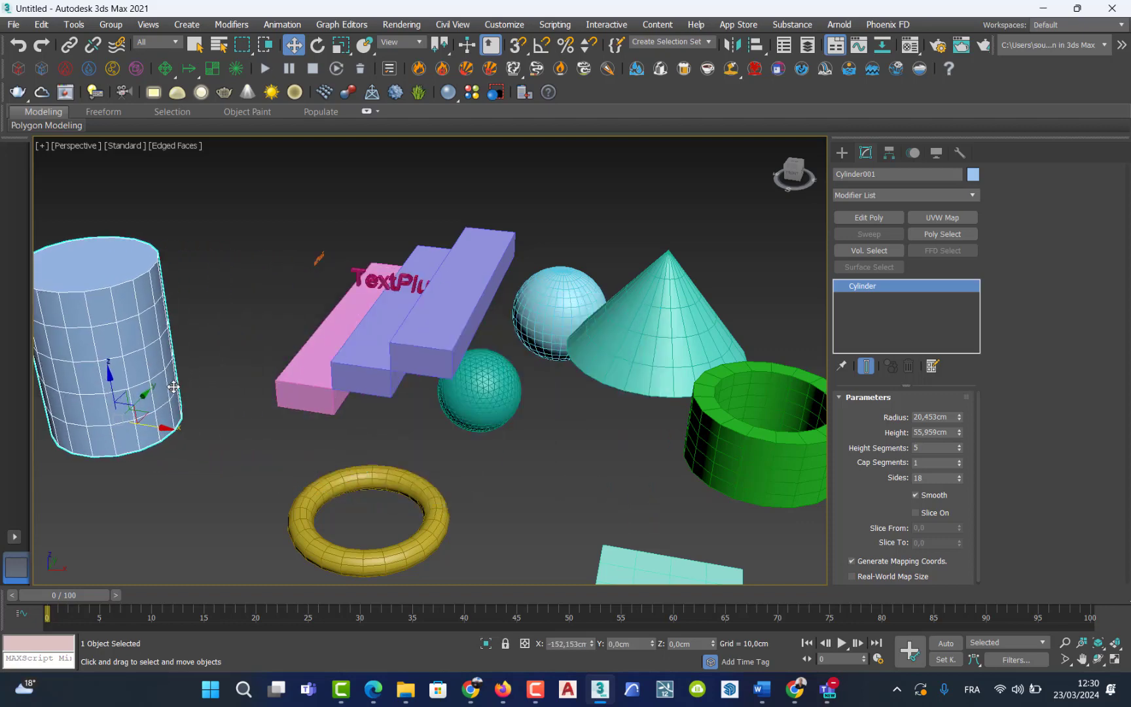
- Move the torus about 1.2 cm along the Y axis only
left_click(322, 546)
key("z")
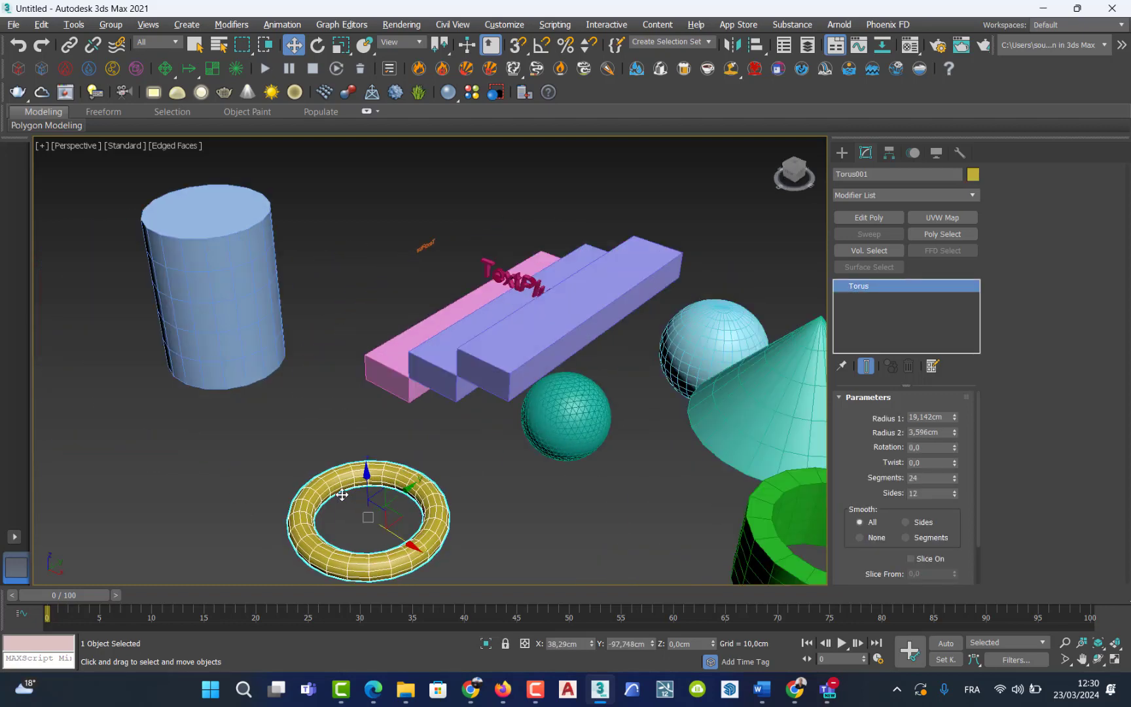
mouse_move(395, 490)
middle_mouse_down()
mouse_move(412, 489)
mouse_move(403, 477)
mouse_move(371, 477)
mouse_move(395, 486)
middle_mouse_up()
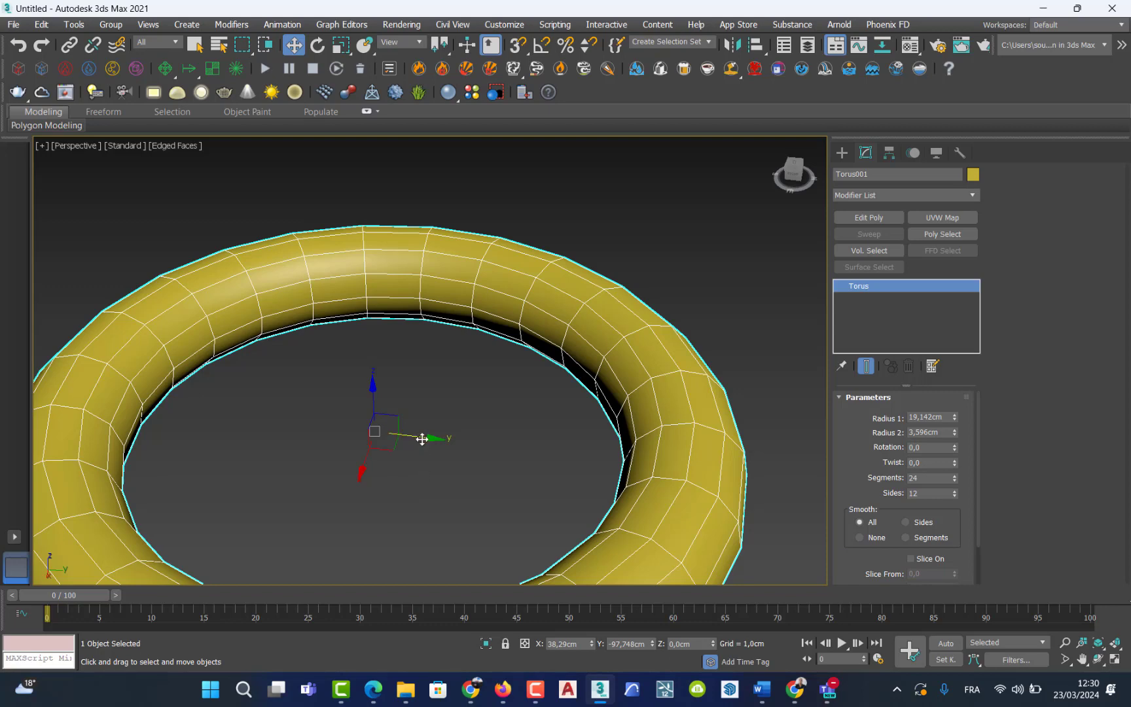
left_click_drag(422, 439, 439, 417)
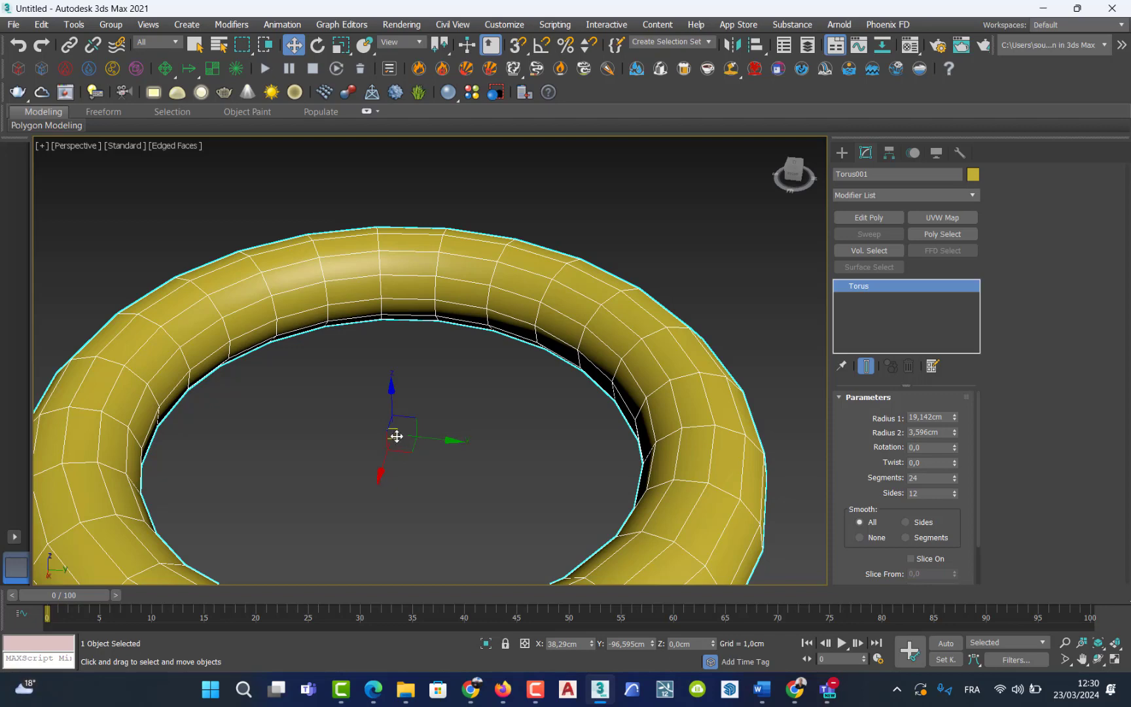
- Move the torus freely from its gizmo centre, along the X axis alone, and about 3.4 cm up along the Z axis
left_click_drag(397, 435, 364, 324)
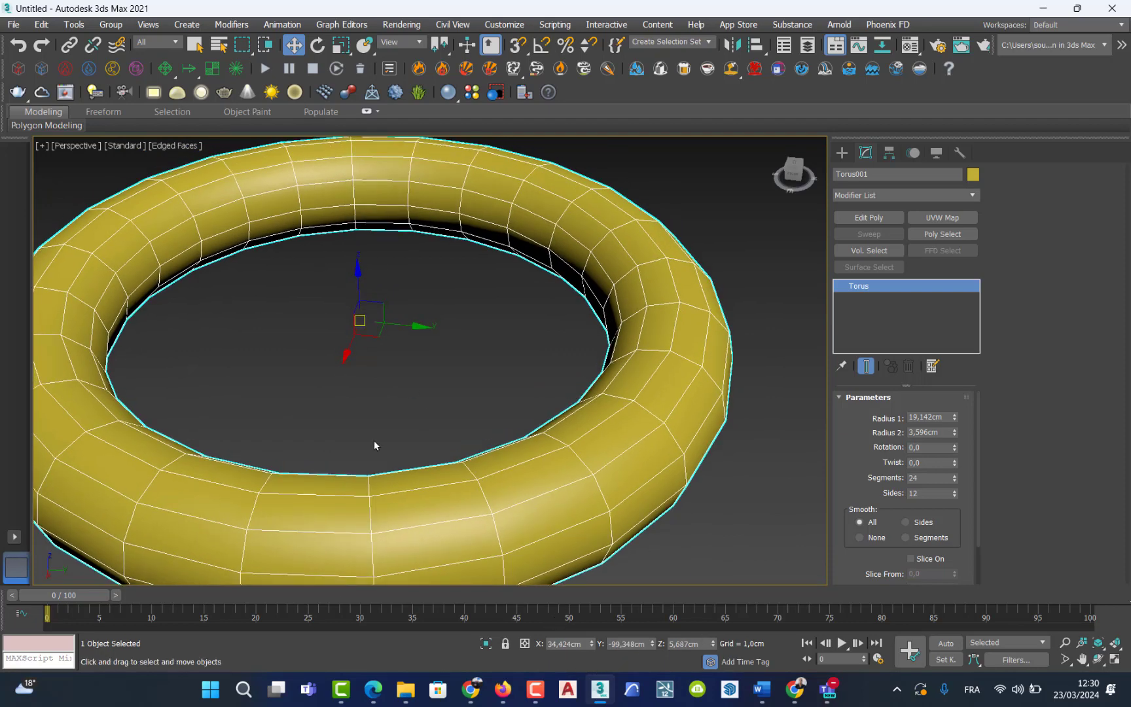
left_click_drag(346, 354, 332, 388)
left_click_drag(339, 322, 351, 275)
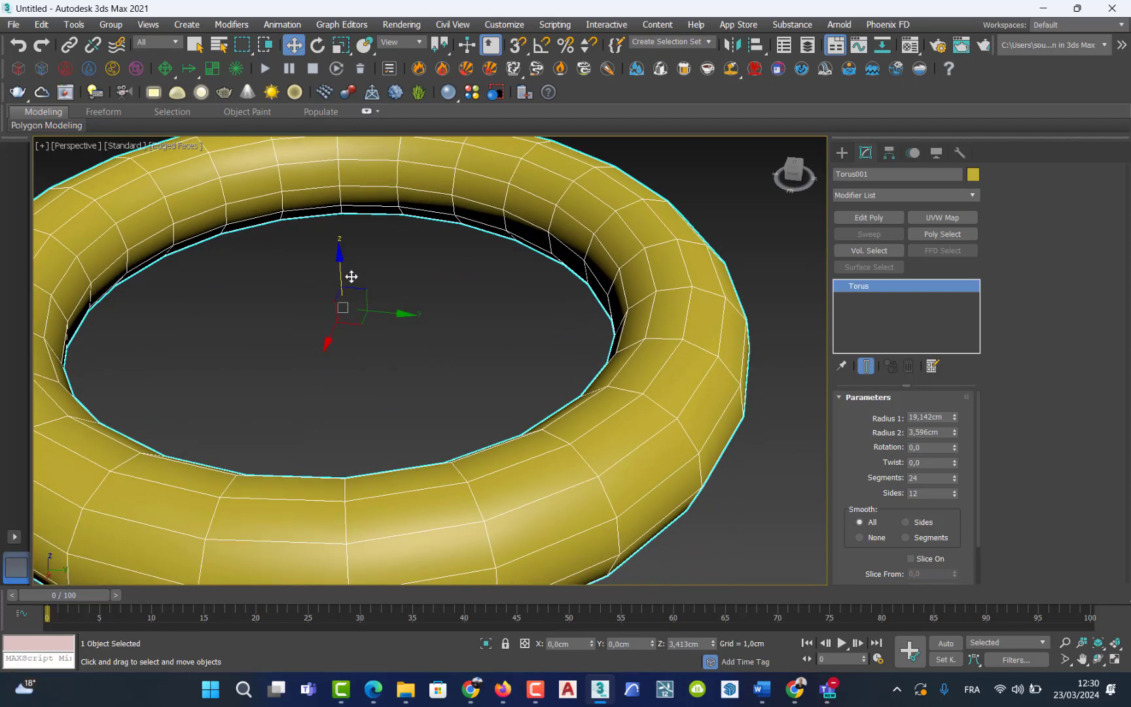
- In the Top view, move the torus about 101 cm along the positive Y axis, over the boxes, and check it in perspective
key("alt+w")
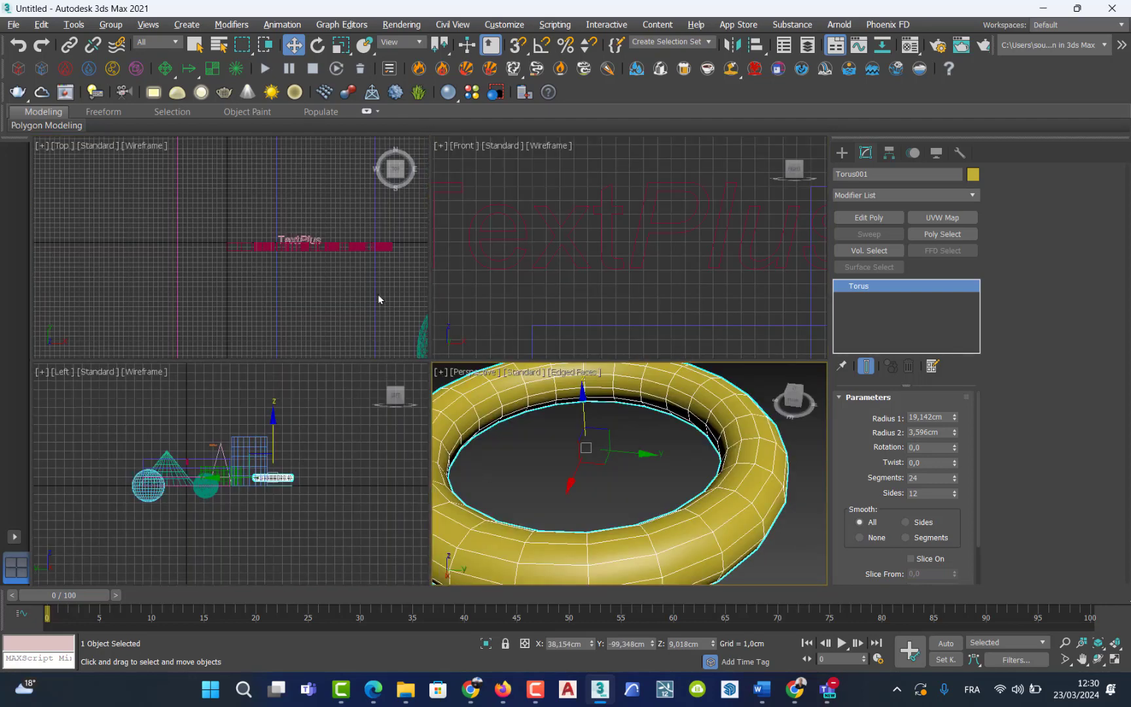
right_click(320, 285)
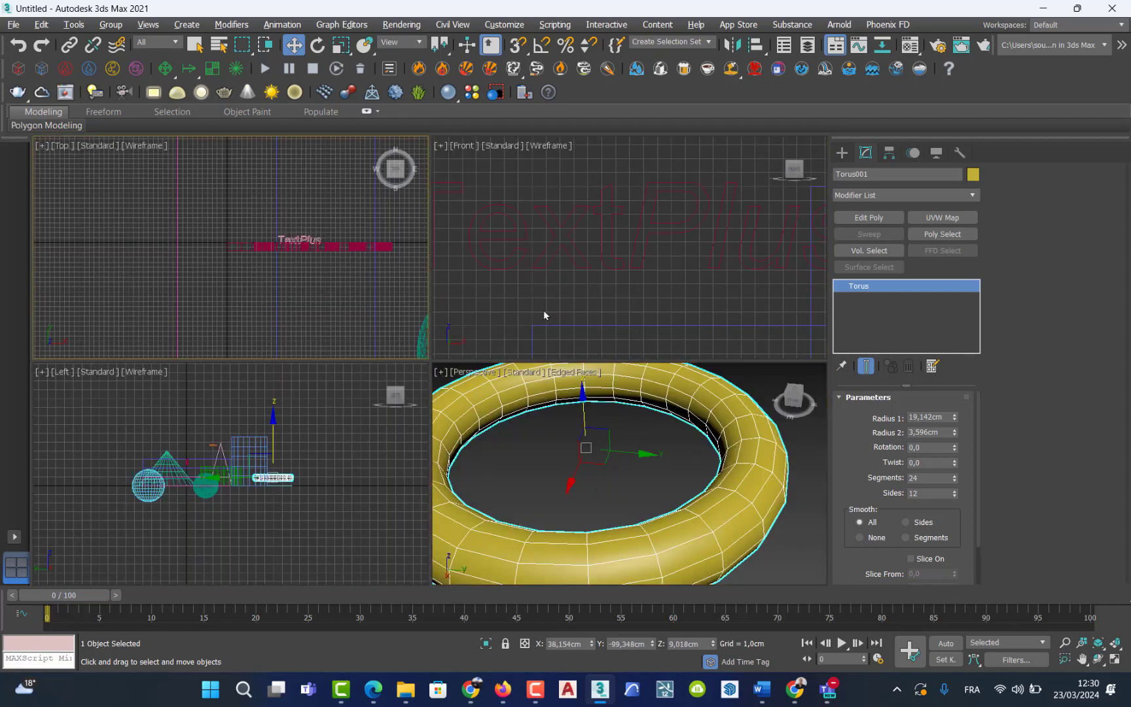
middle_click_drag(543, 315, 551, 292)
middle_click_drag(267, 269, 245, 263)
scroll(248, 289, "down", 6)
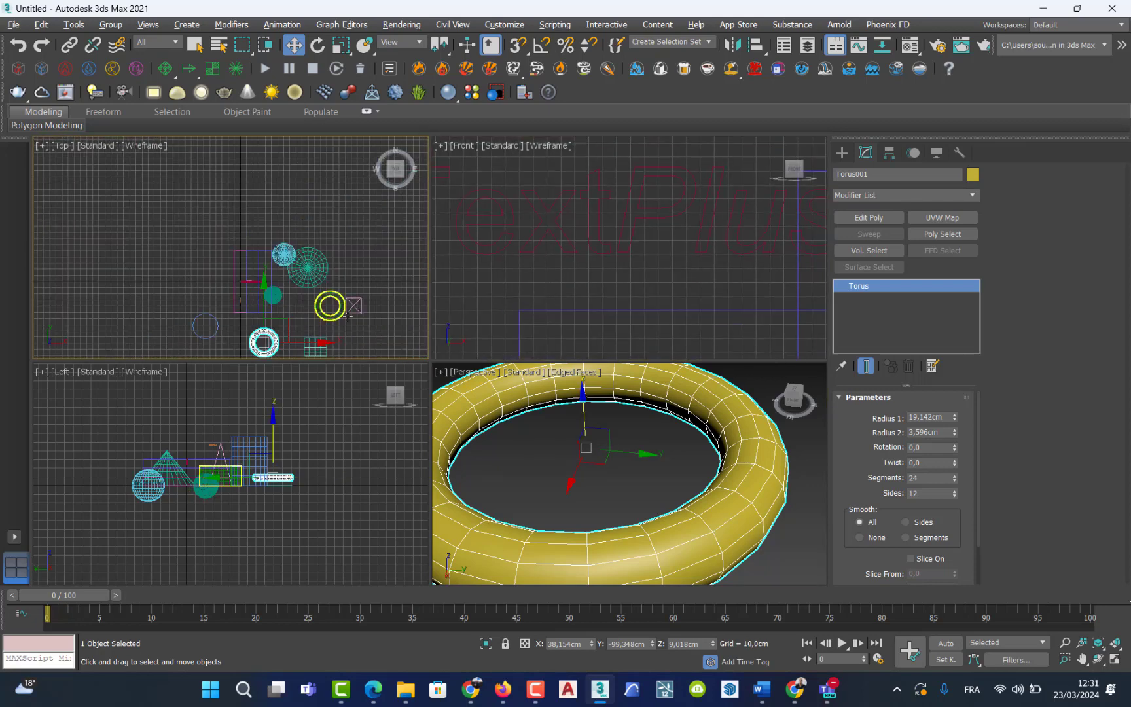
middle_click_drag(349, 322, 358, 297)
scroll(288, 305, "up", 2)
scroll(289, 303, "up", 3)
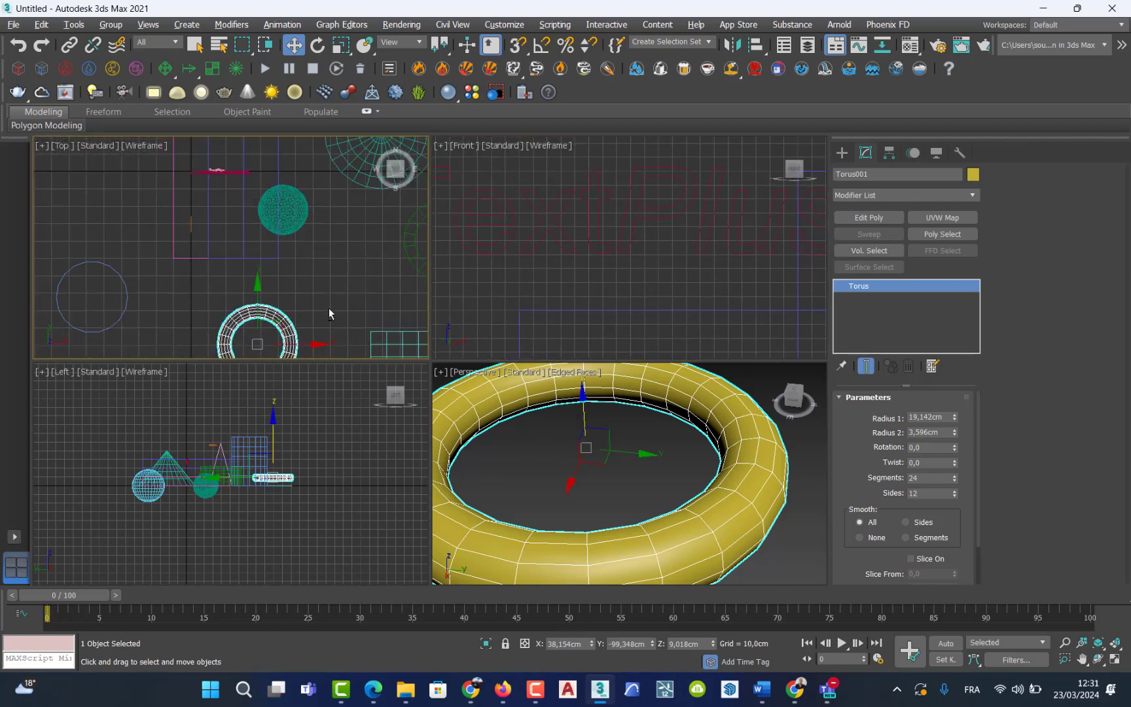
key("alt+w")
middle_click_drag(376, 448, 348, 451)
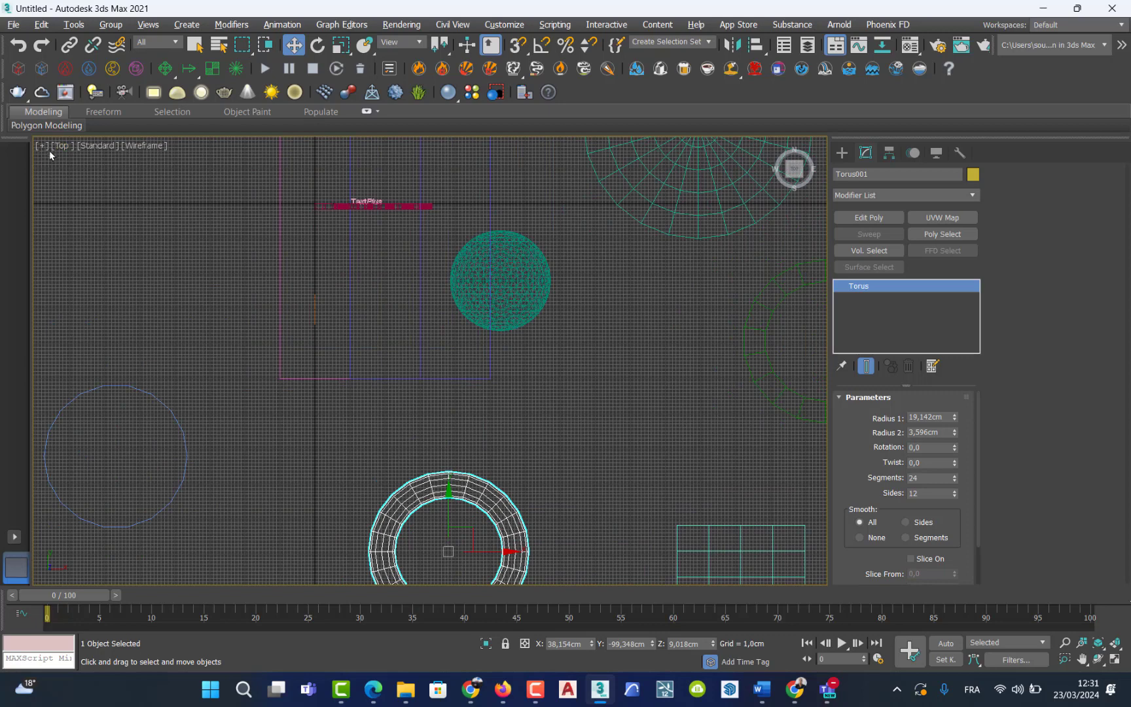
scroll(542, 424, "down", 5)
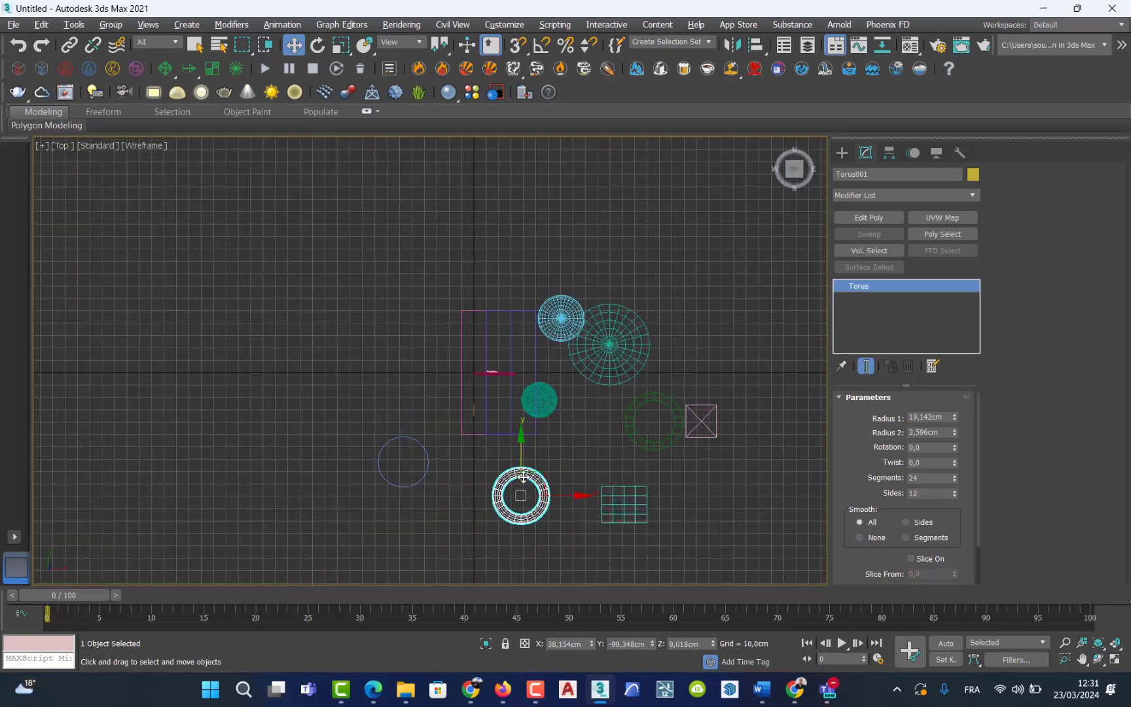
left_click_drag(523, 476, 523, 352)
scroll(522, 366, "up", 3)
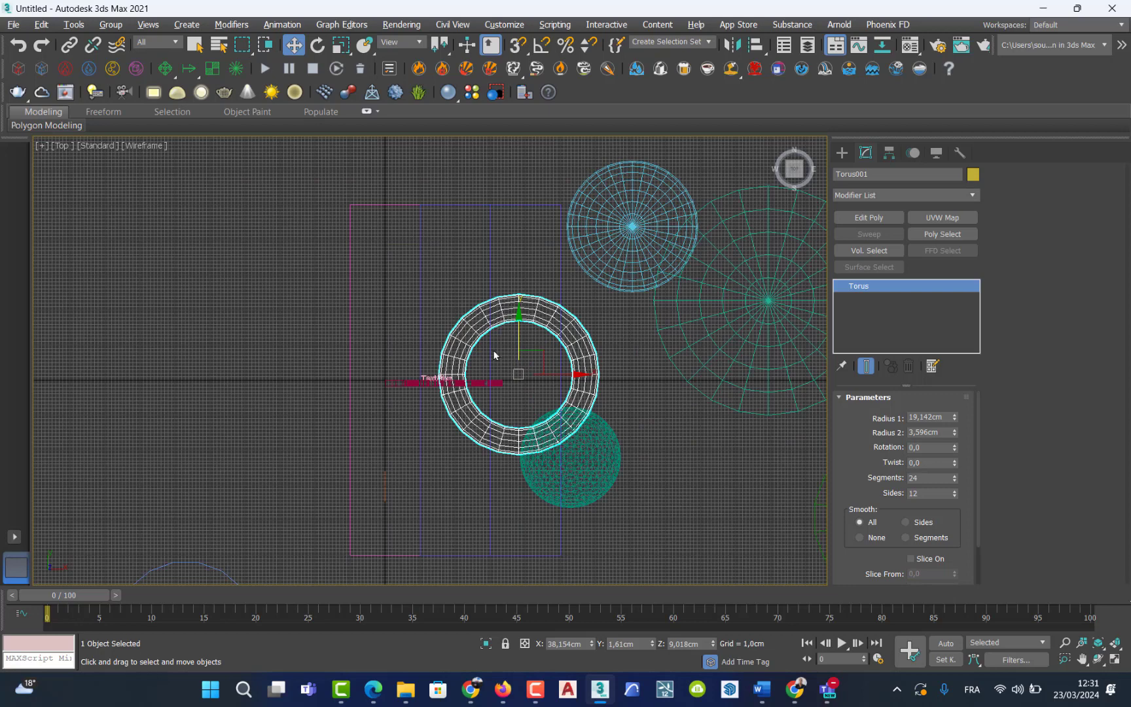
key("alt+w")
middle_click(565, 457)
key("z")
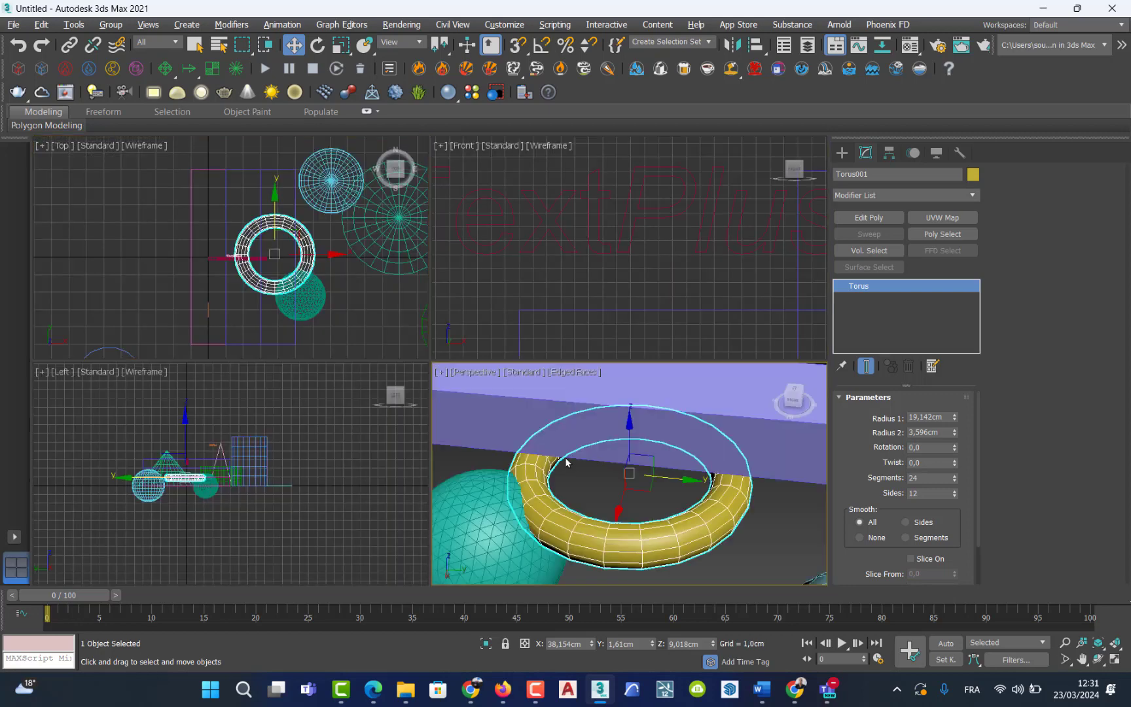
middle_click_drag(582, 496, 636, 500)
key("alt+w")
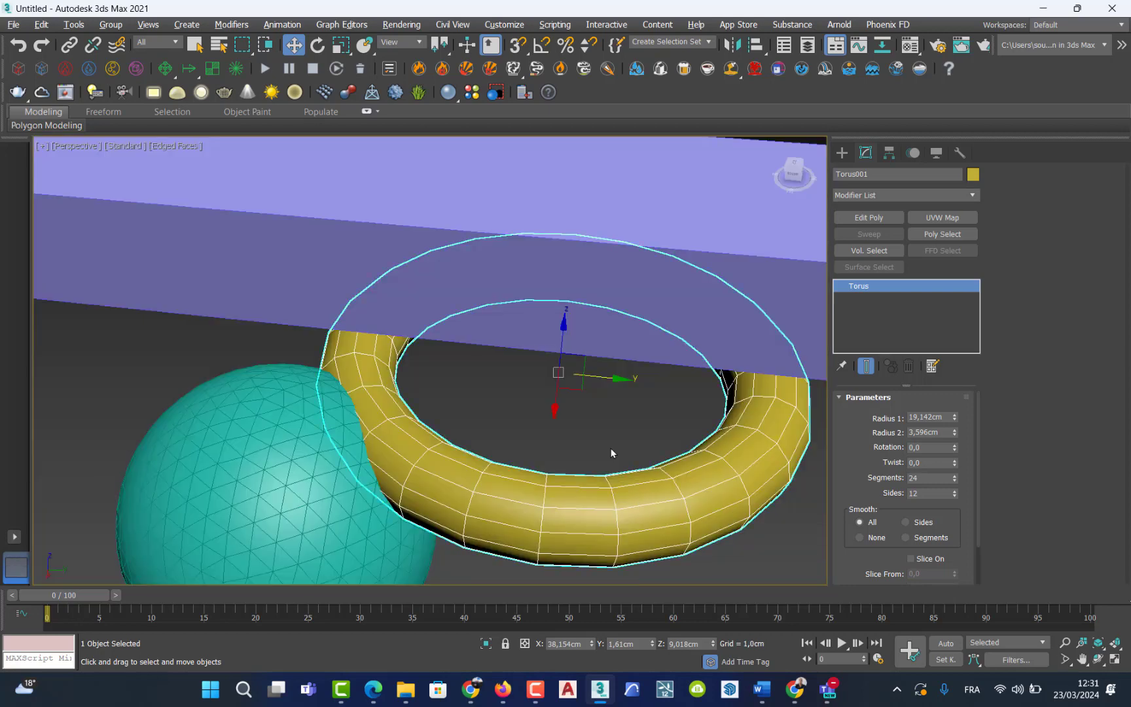
- In the Front view, raise the torus vertically by about 25.6 cm to sit above the boxes, and check the whole scene in perspective
key("alt+w")
middle_click_drag(620, 260, 598, 287)
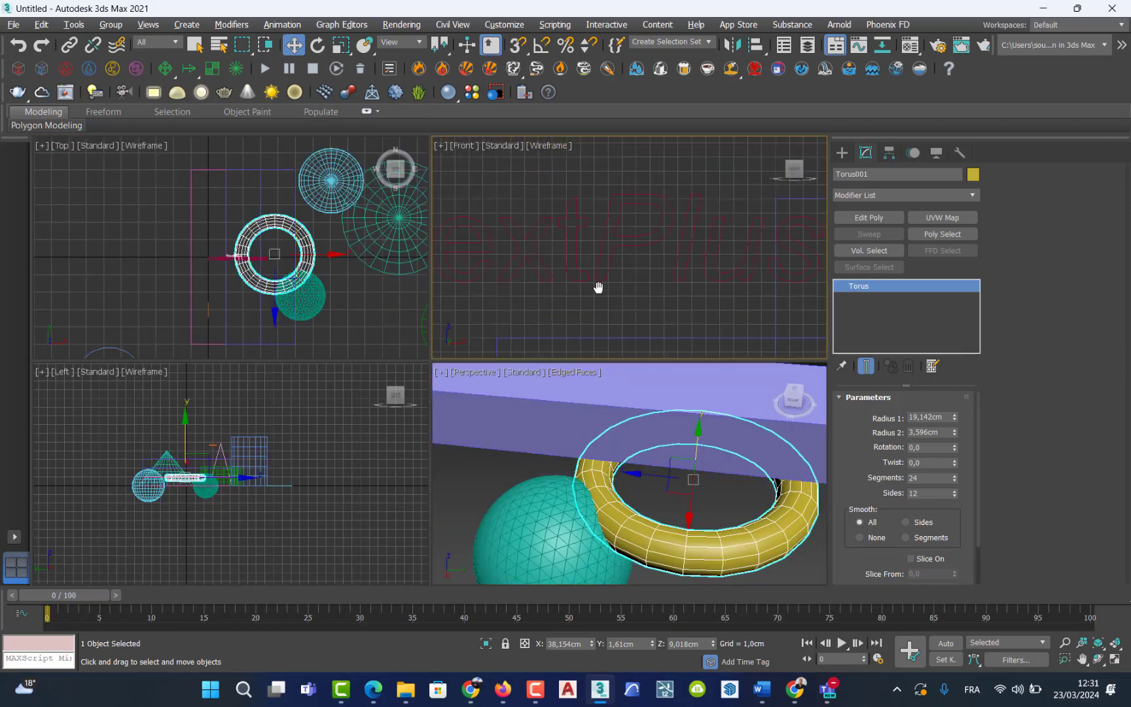
scroll(596, 294, "down", 6)
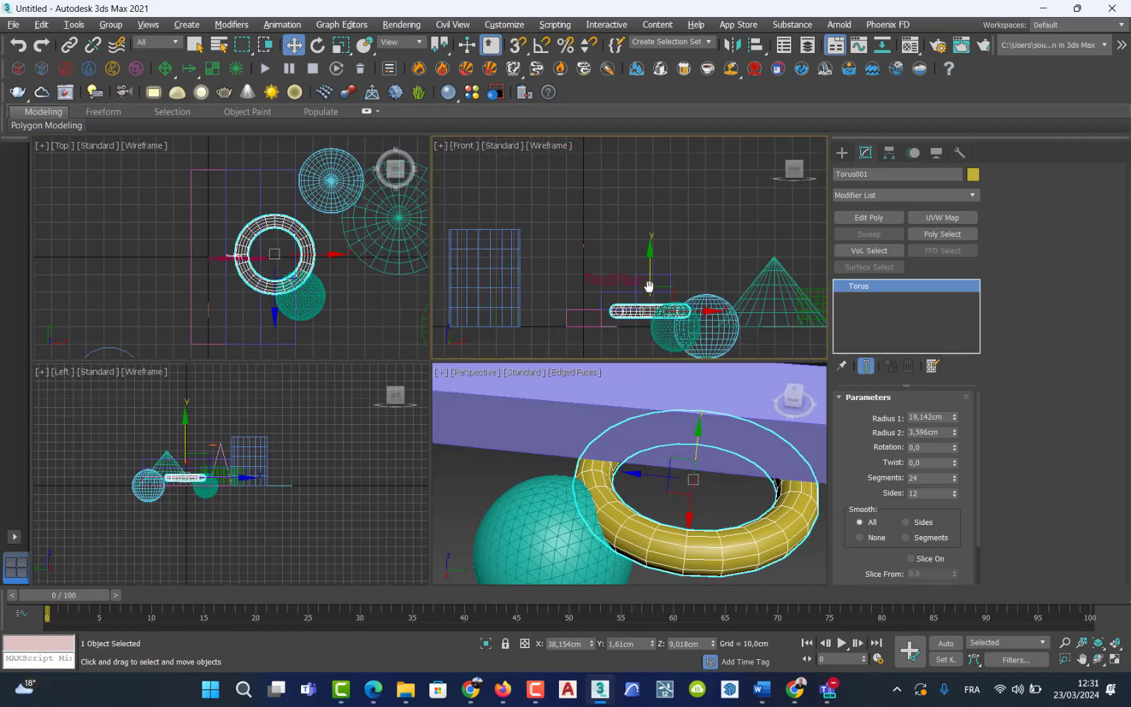
key("alt+w")
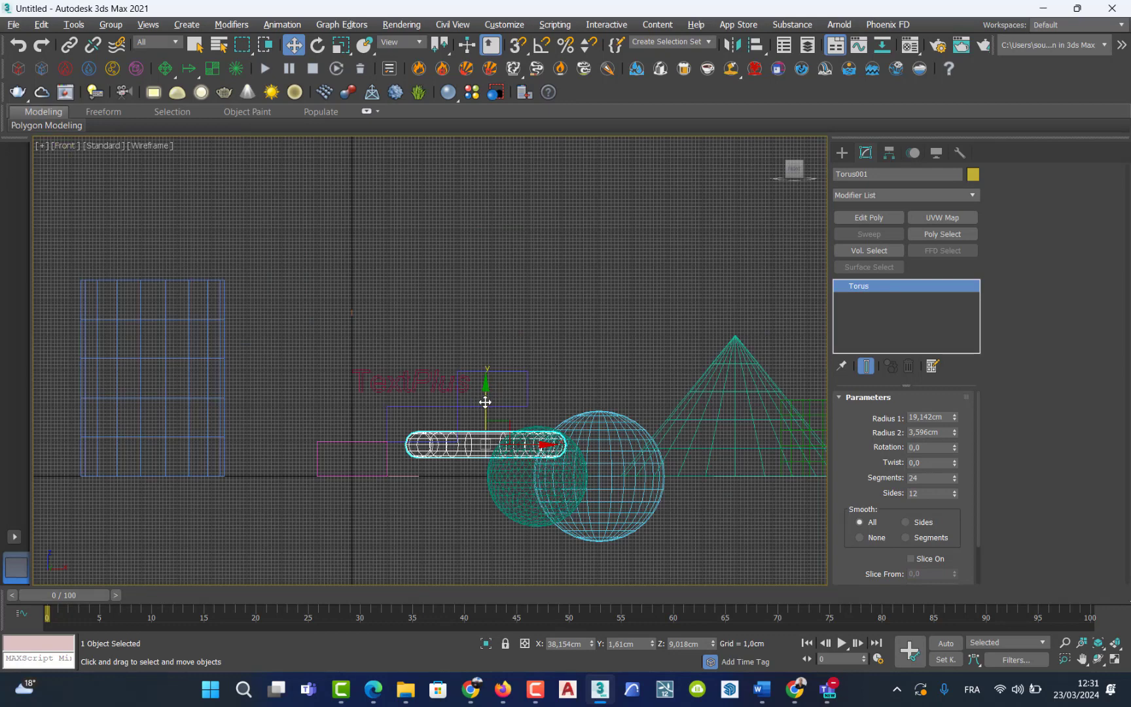
left_click_drag(485, 402, 487, 314)
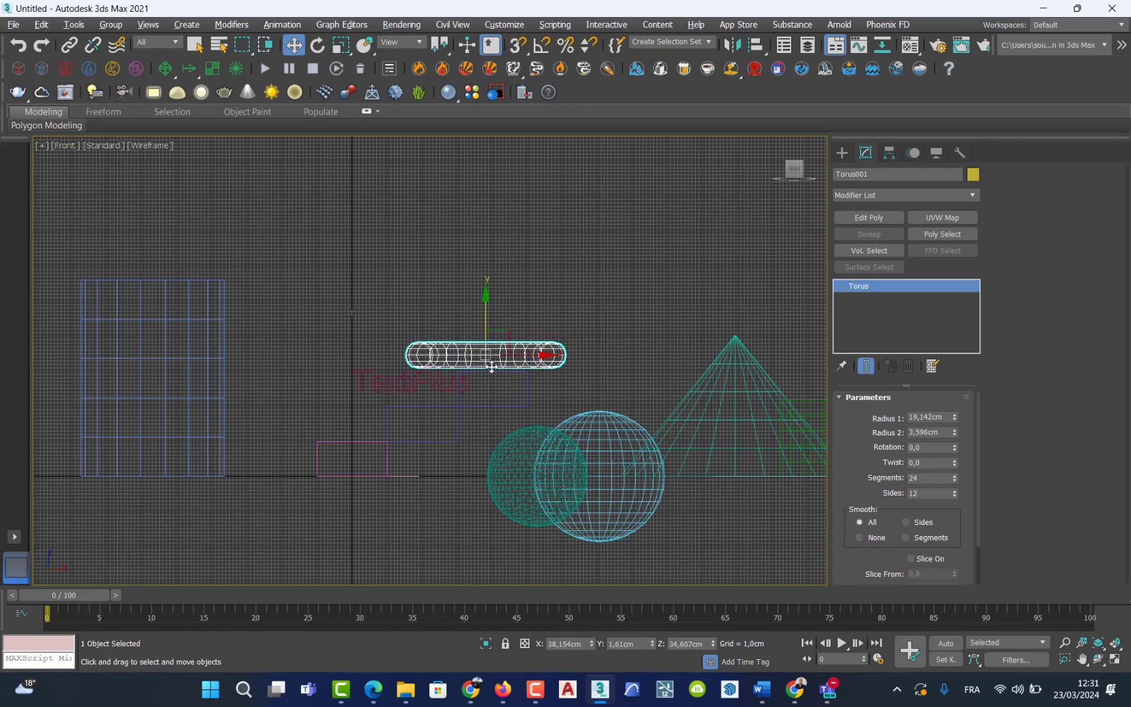
key("alt+w")
middle_click(571, 430)
key("alt+w")
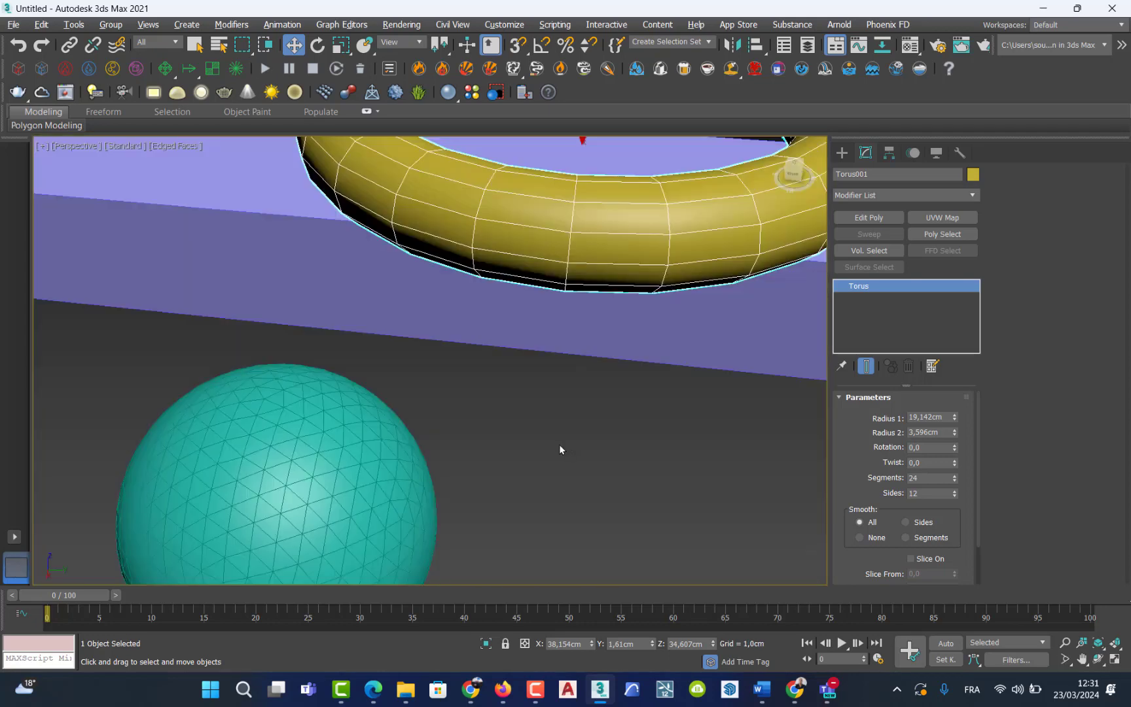
scroll(533, 492, "down", 7)
middle_click_drag(556, 456, 403, 517)
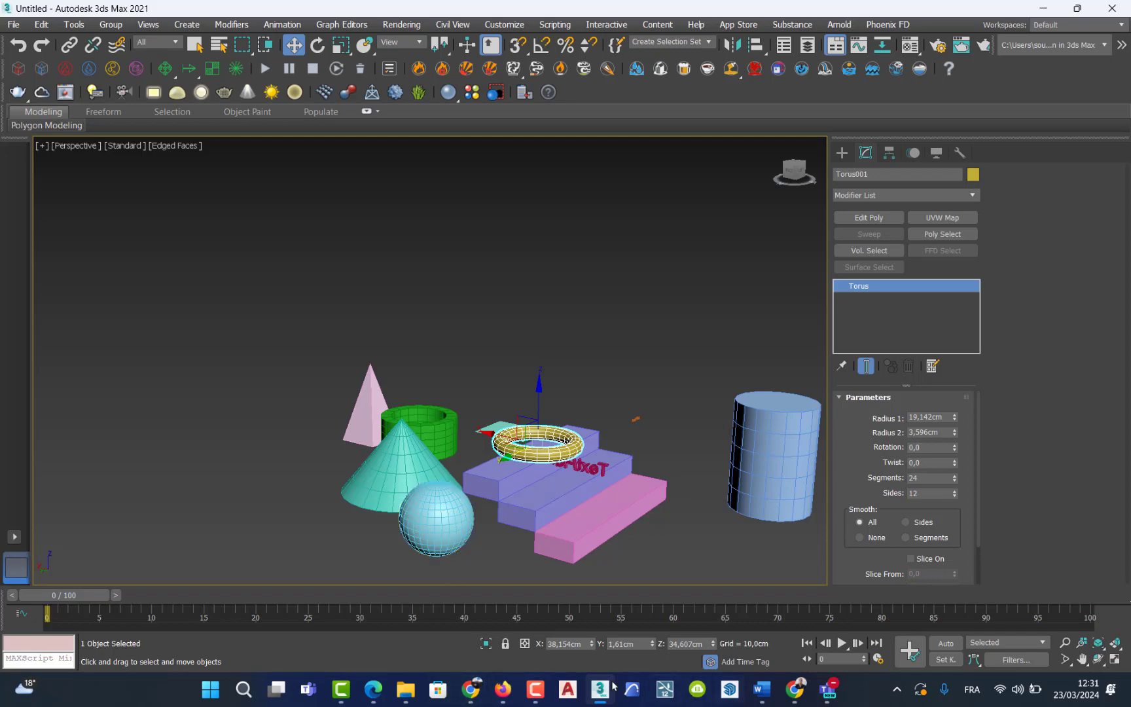
left_click(341, 689)
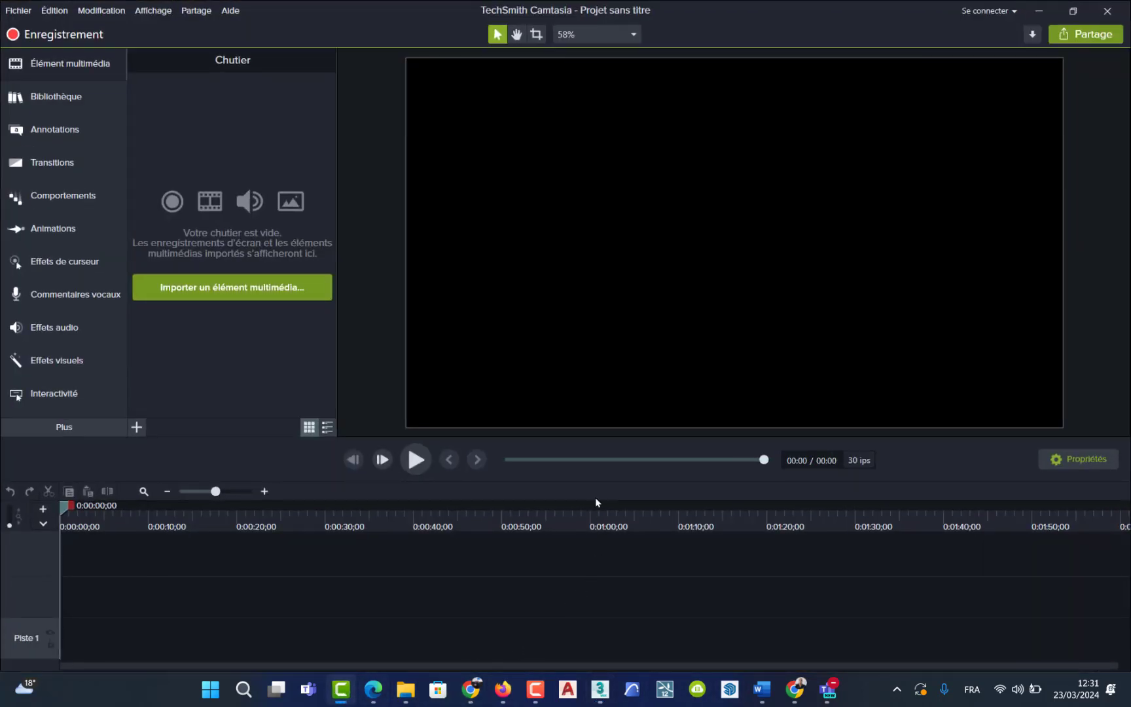